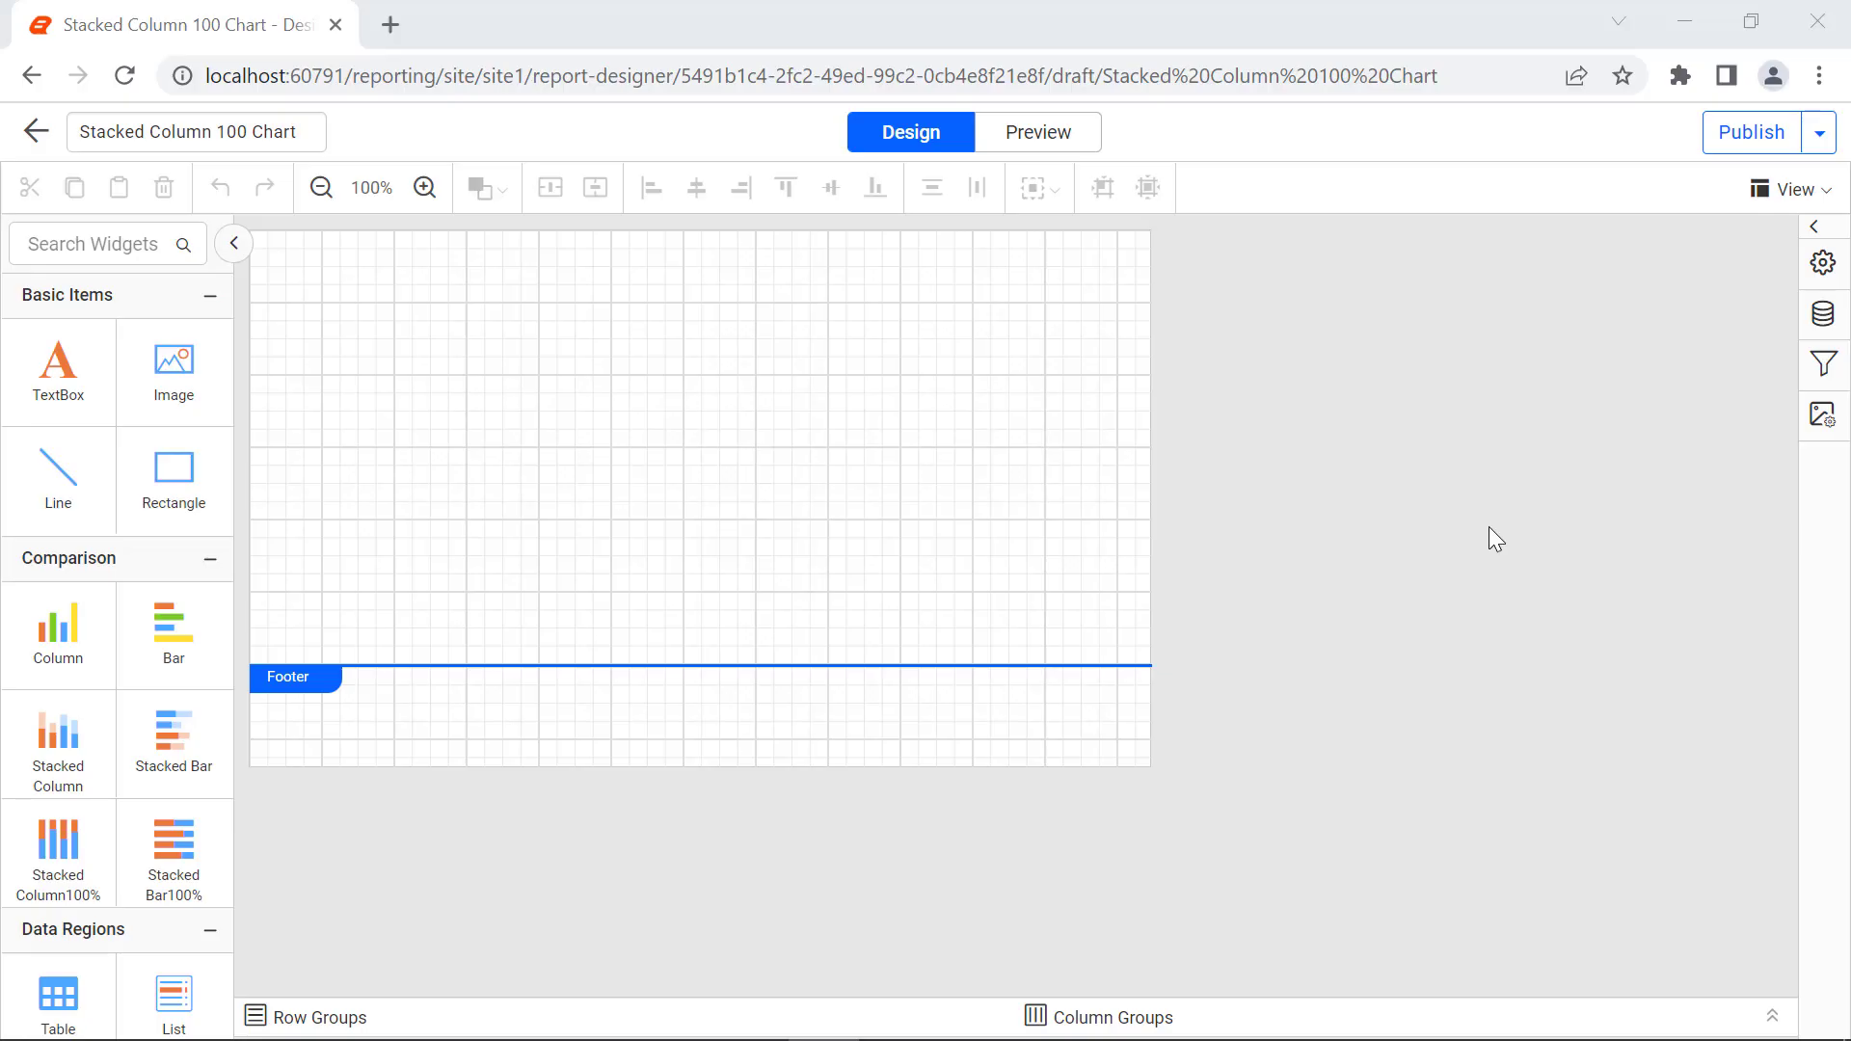
Create an inline JSON data source named GDPDetails, paste the country GDP data into it and connect
{"action": "left_click", "coordinate": [1822, 313]}
{"action": "left_click", "coordinate": [1314, 1000]}
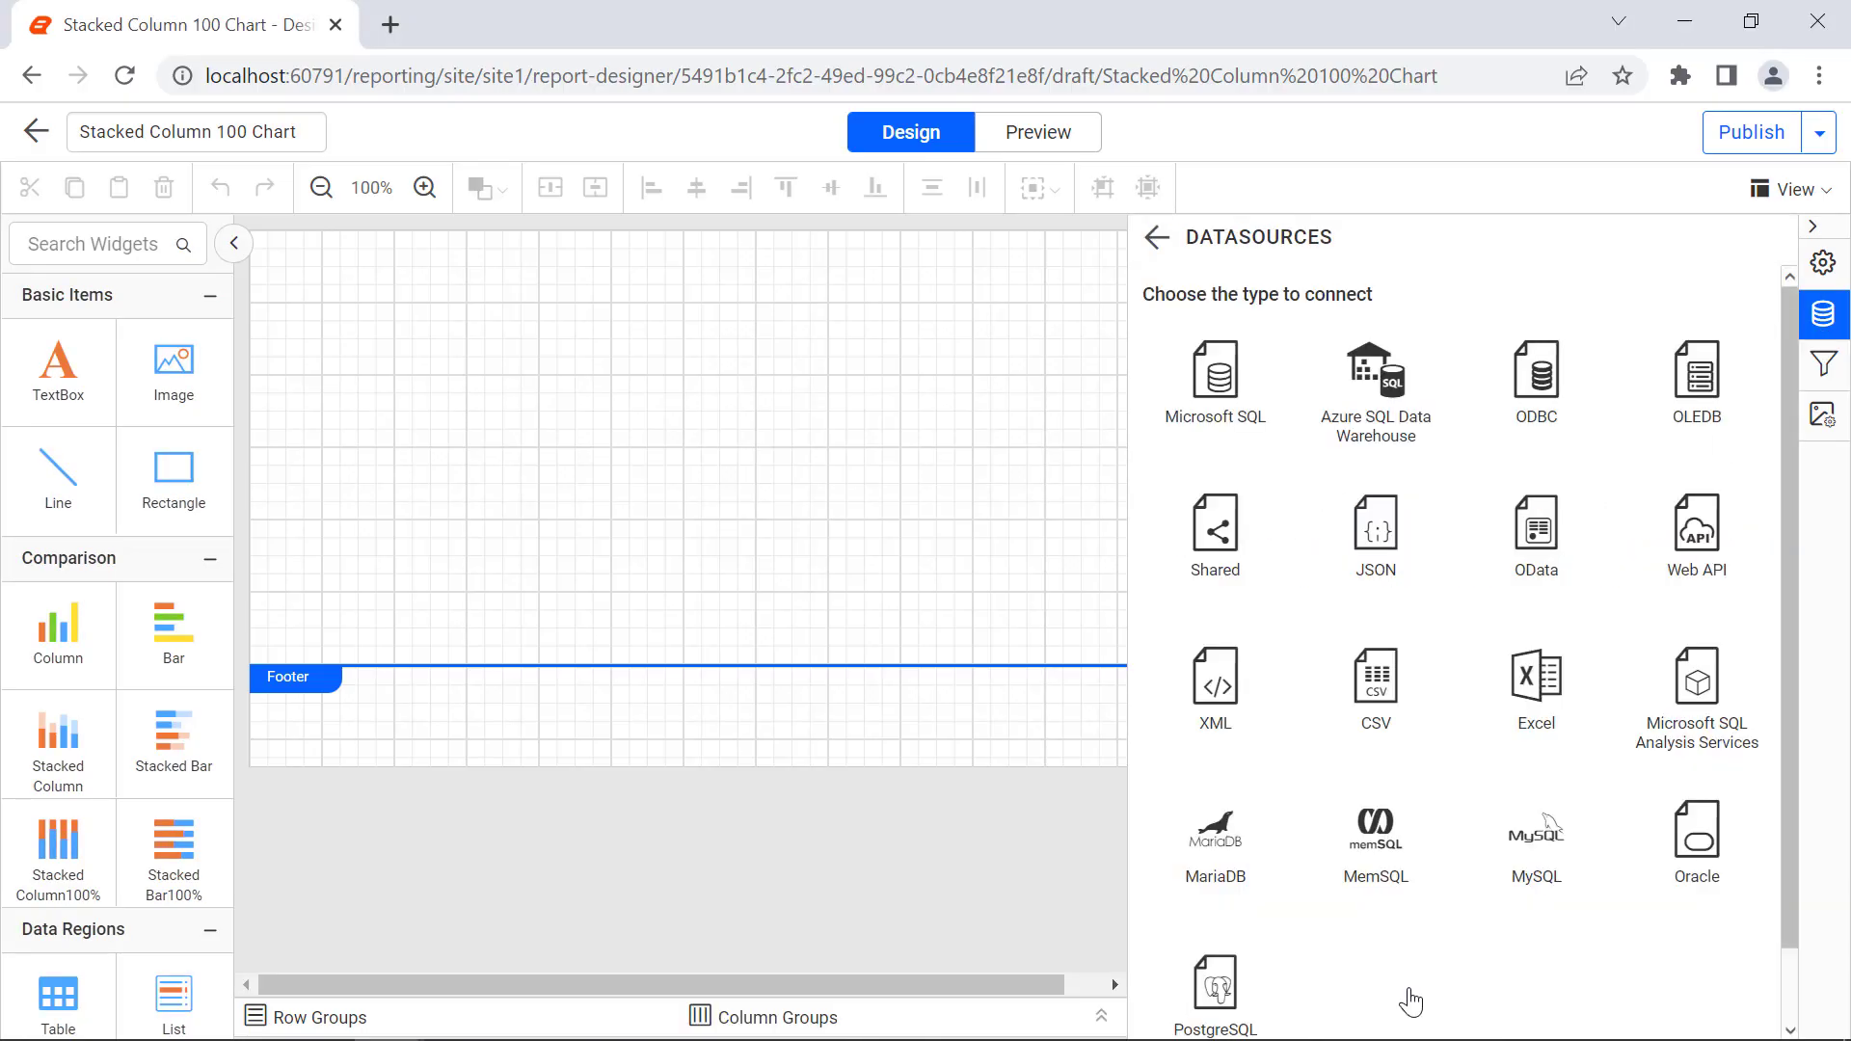
{"action": "left_click", "coordinate": [1401, 551]}
{"action": "double_click", "coordinate": [1339, 322]}
{"action": "type", "text": "GDPDetails"}
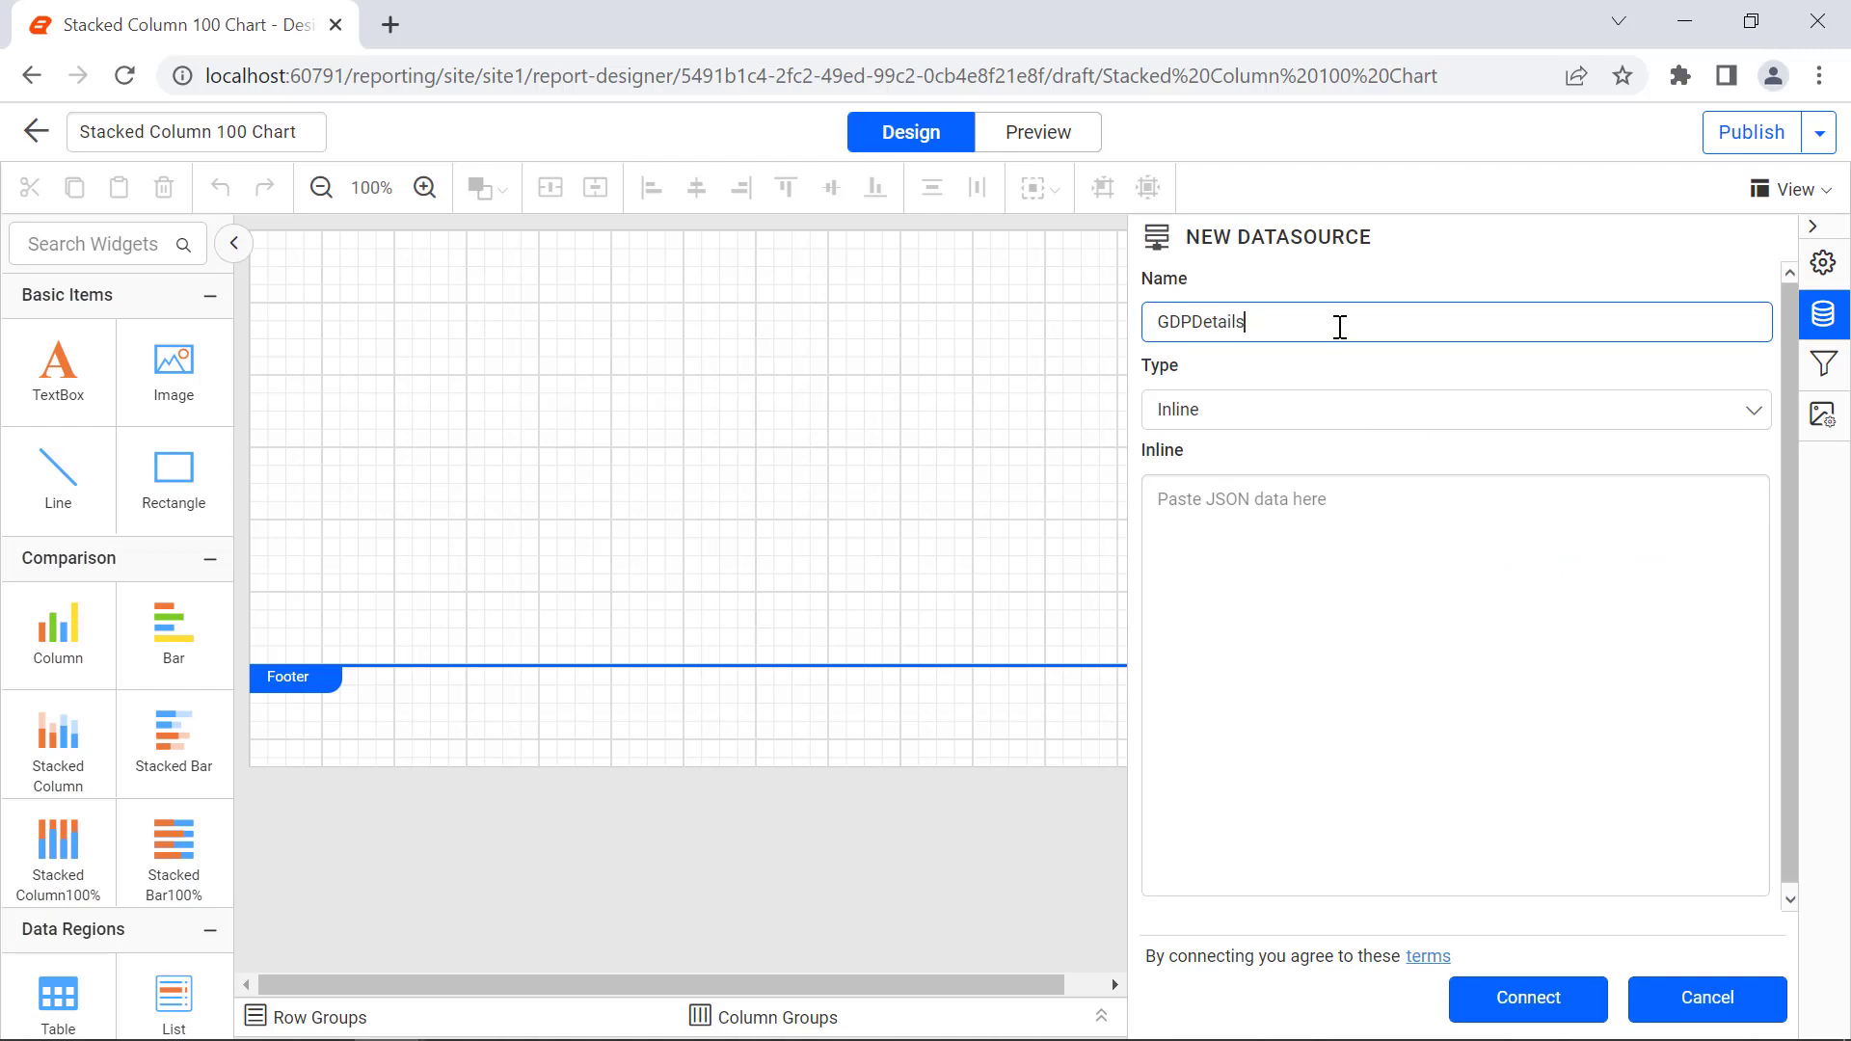
{"action": "left_click", "coordinate": [1343, 485]}
{"action": "key", "text": "ctrl+v"}
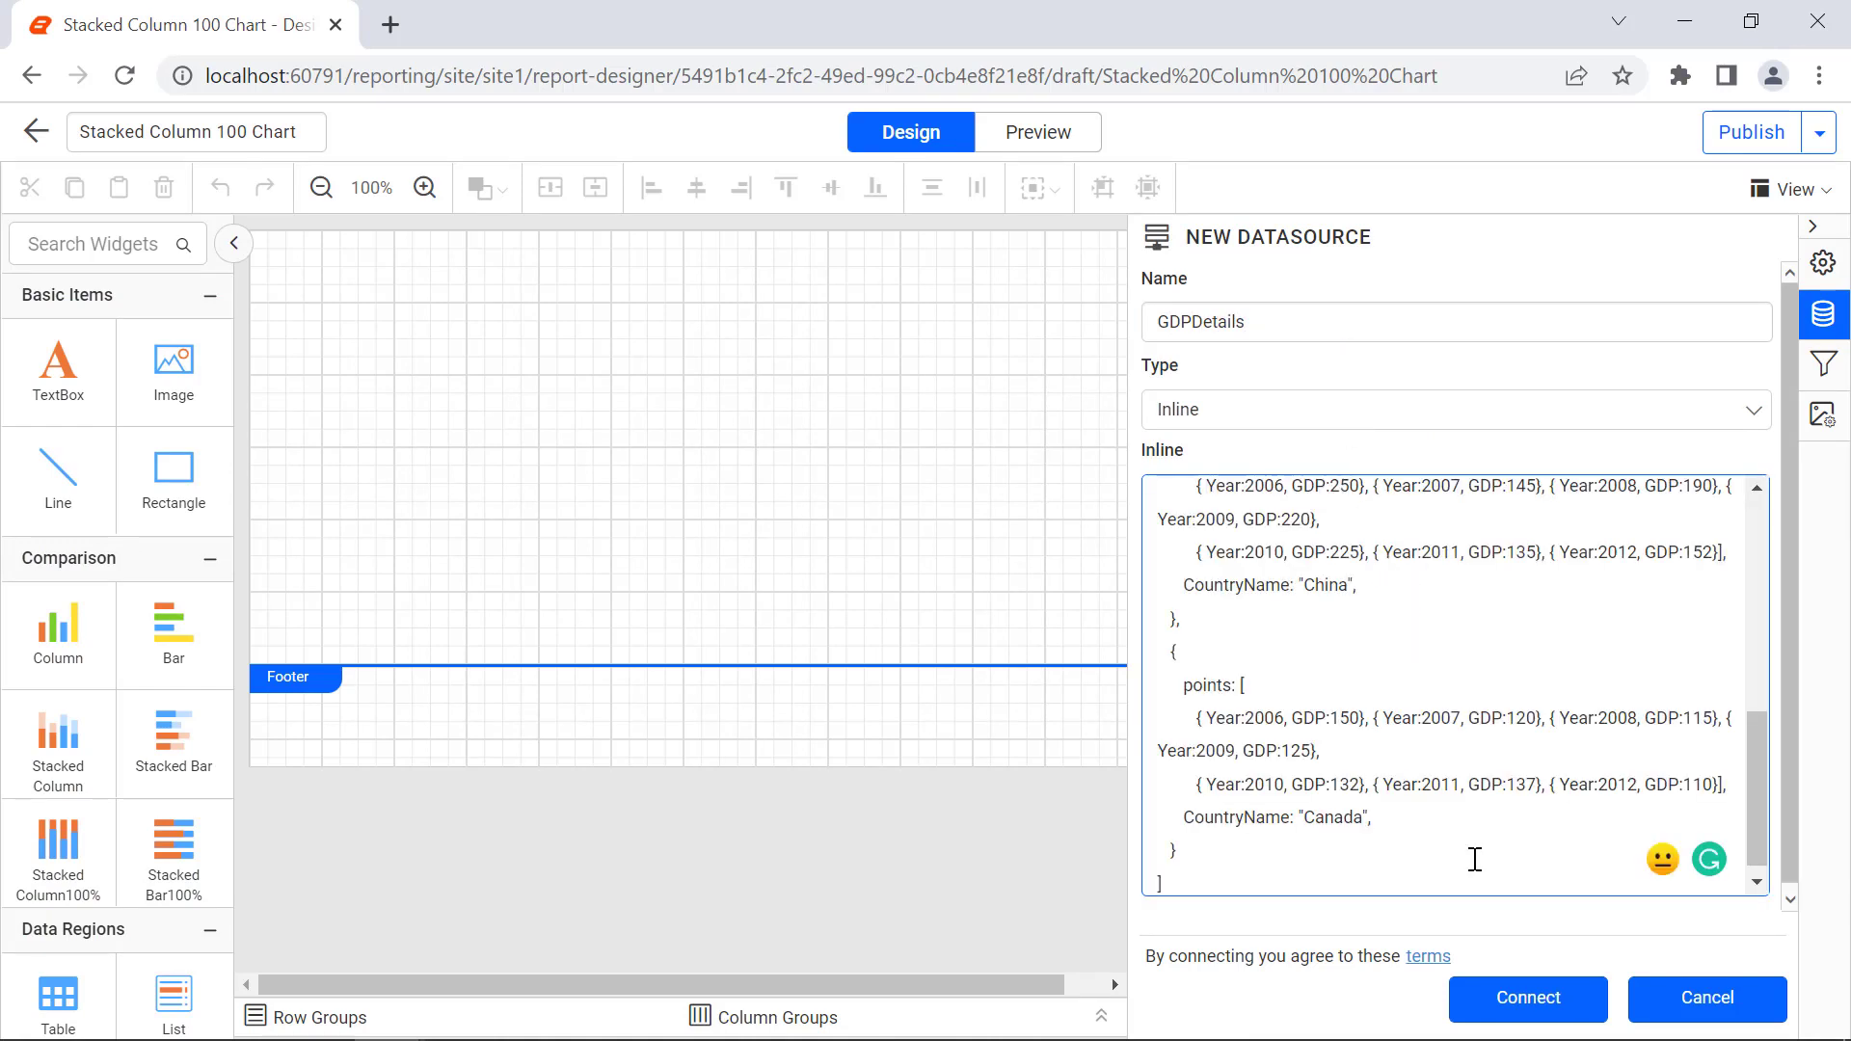
{"action": "left_click", "coordinate": [1491, 1003]}
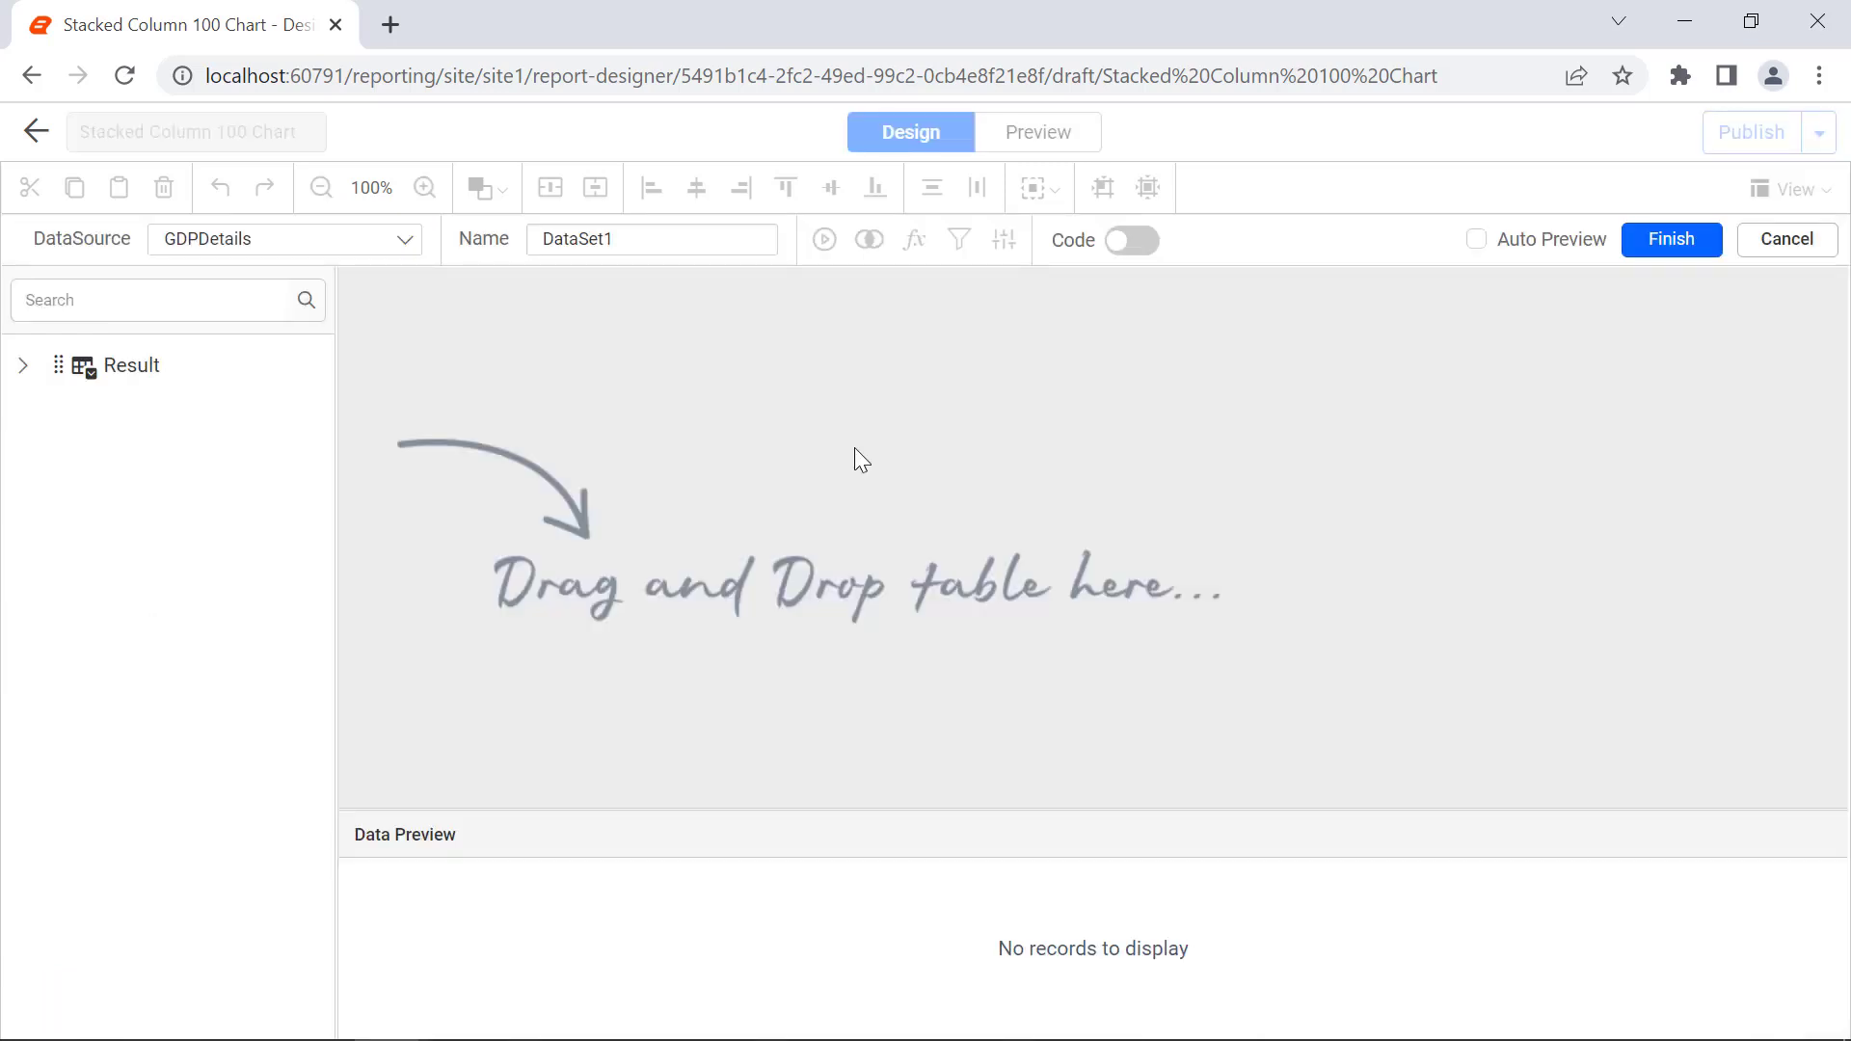
Name the dataset GDPDataset, add the Result table to its query and finish the dataset
{"action": "double_click", "coordinate": [734, 253]}
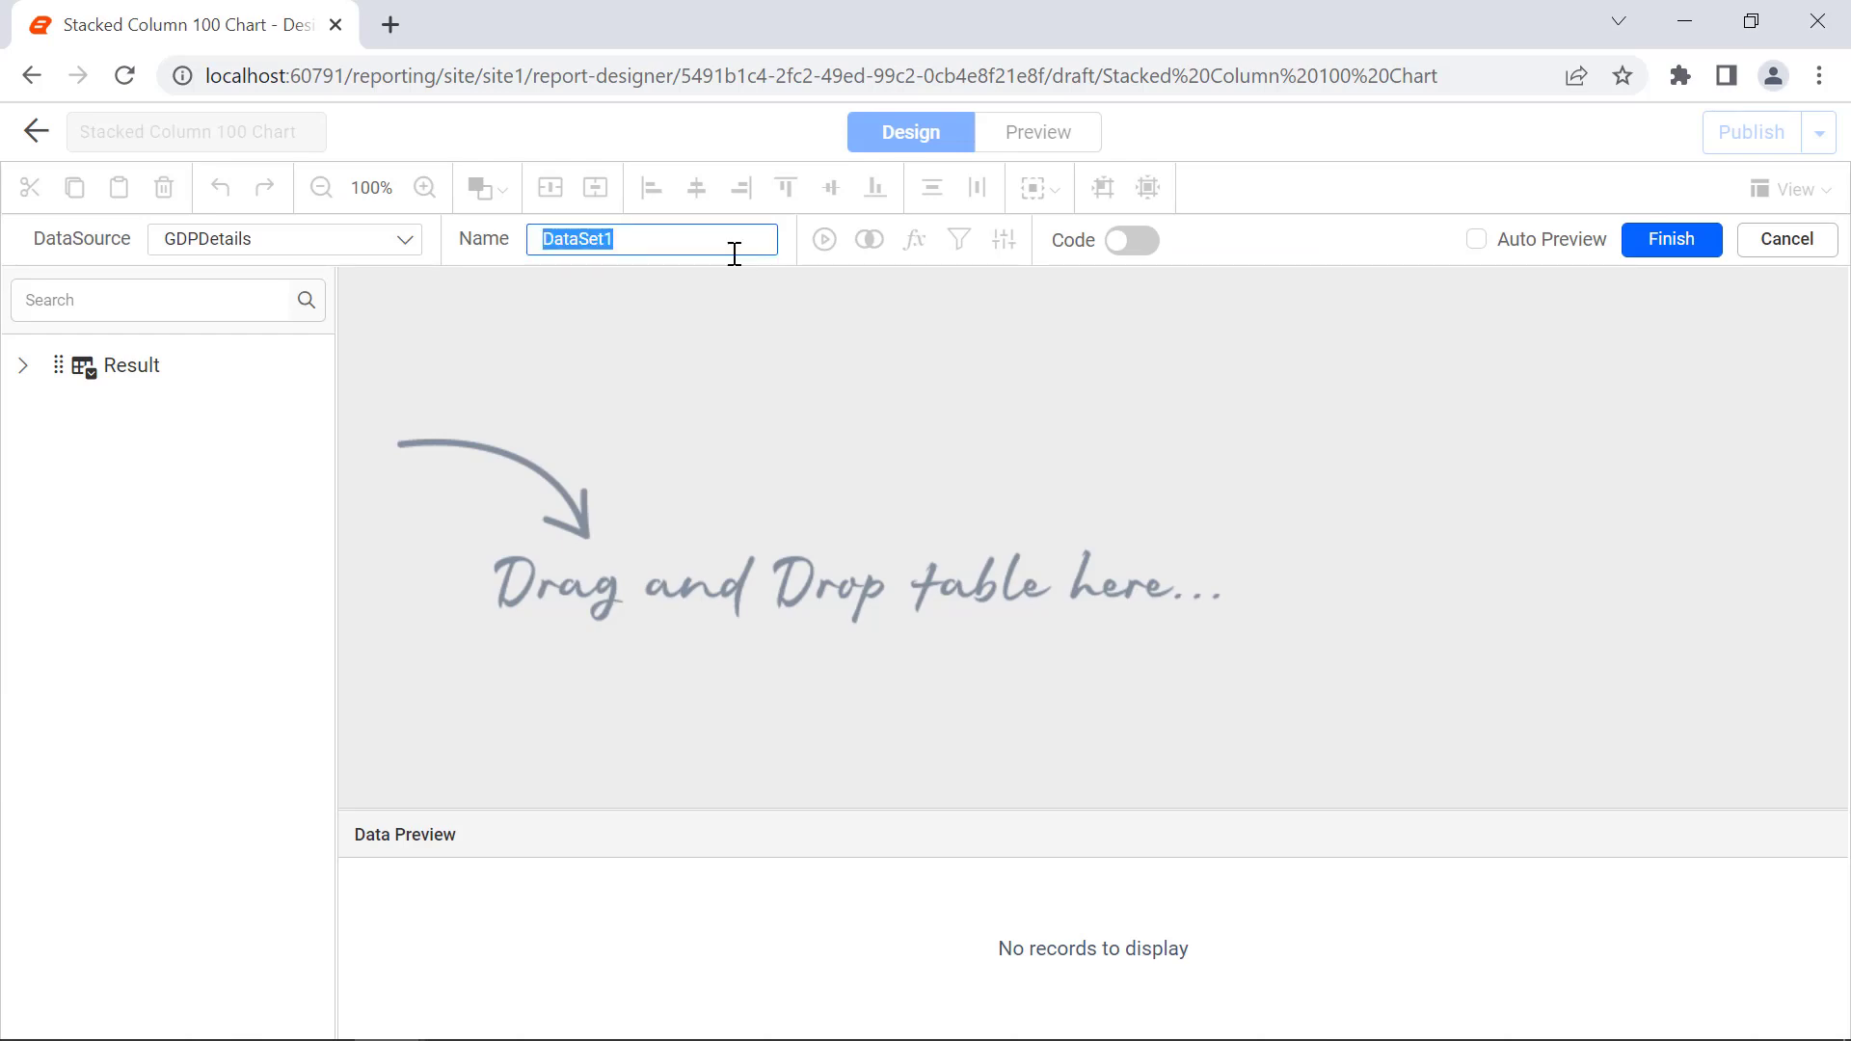
{"action": "type", "text": "GDPDataset"}
{"action": "left_click_drag", "start_coordinate": [141, 366], "coordinate": [535, 333]}
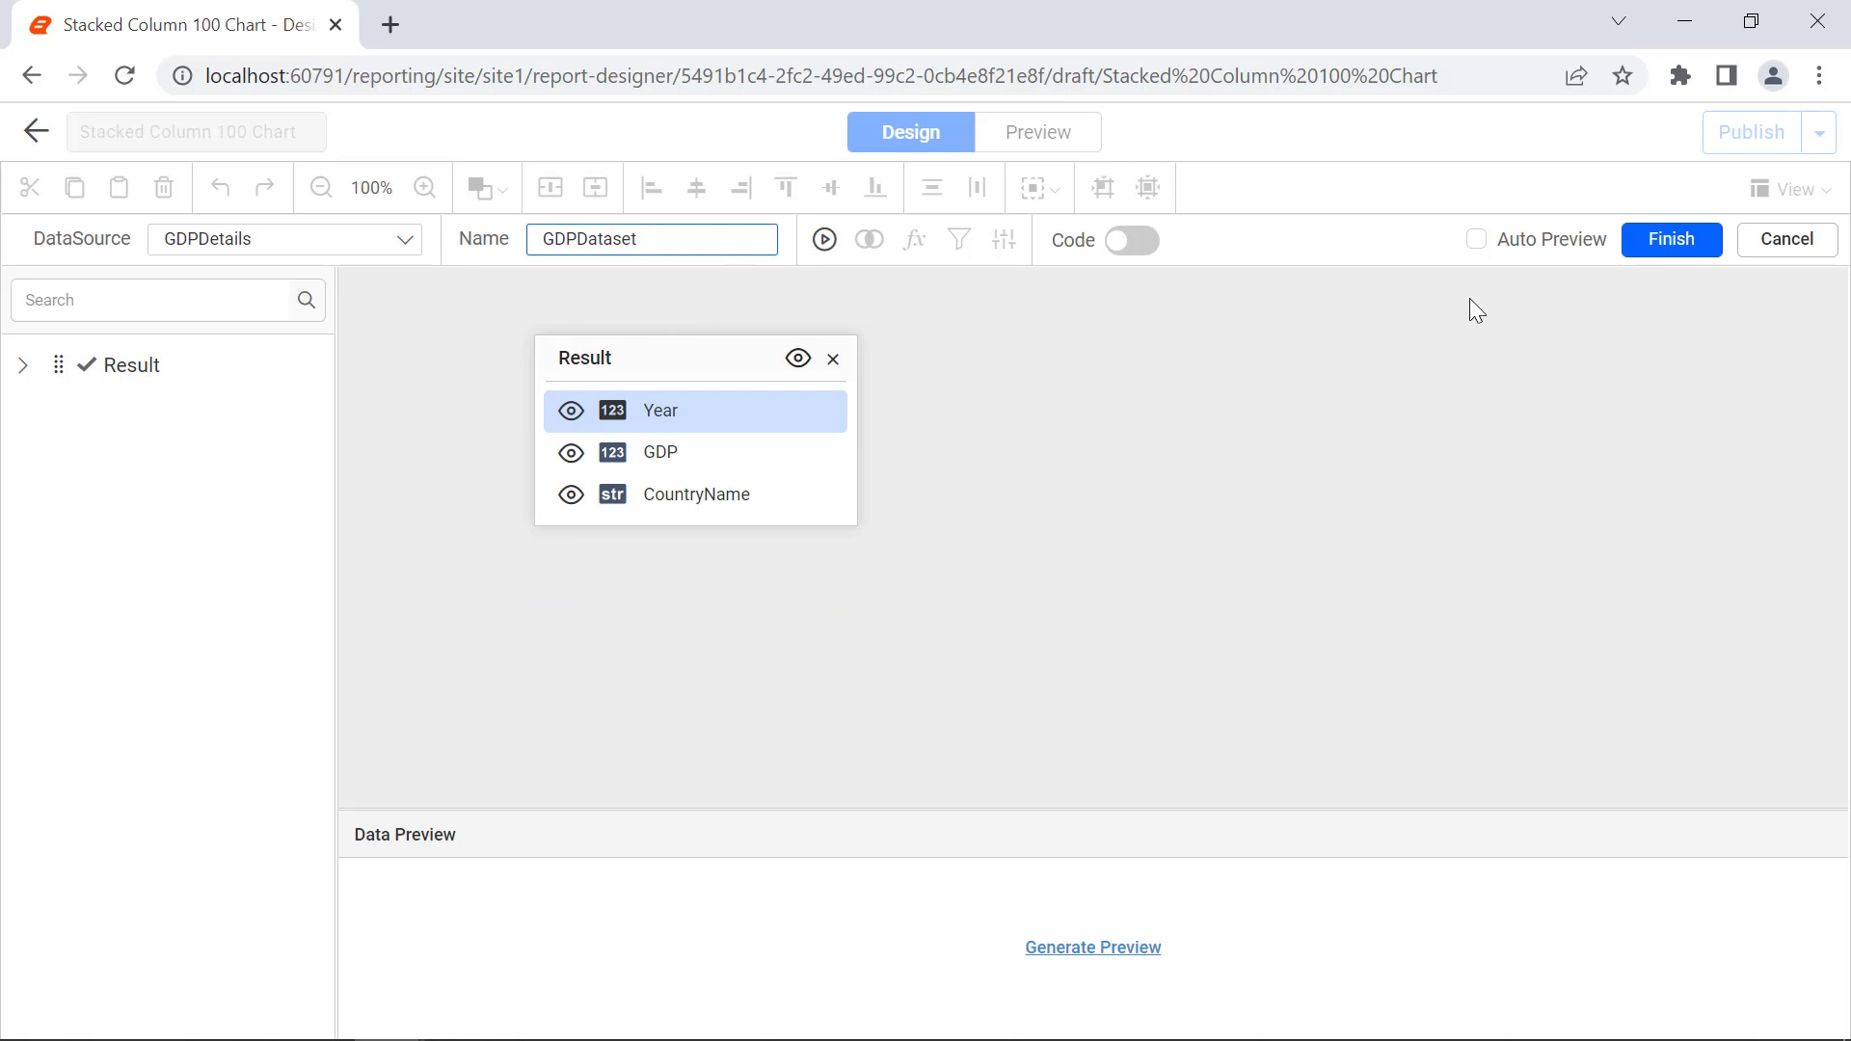
{"action": "left_click", "coordinate": [1636, 248]}
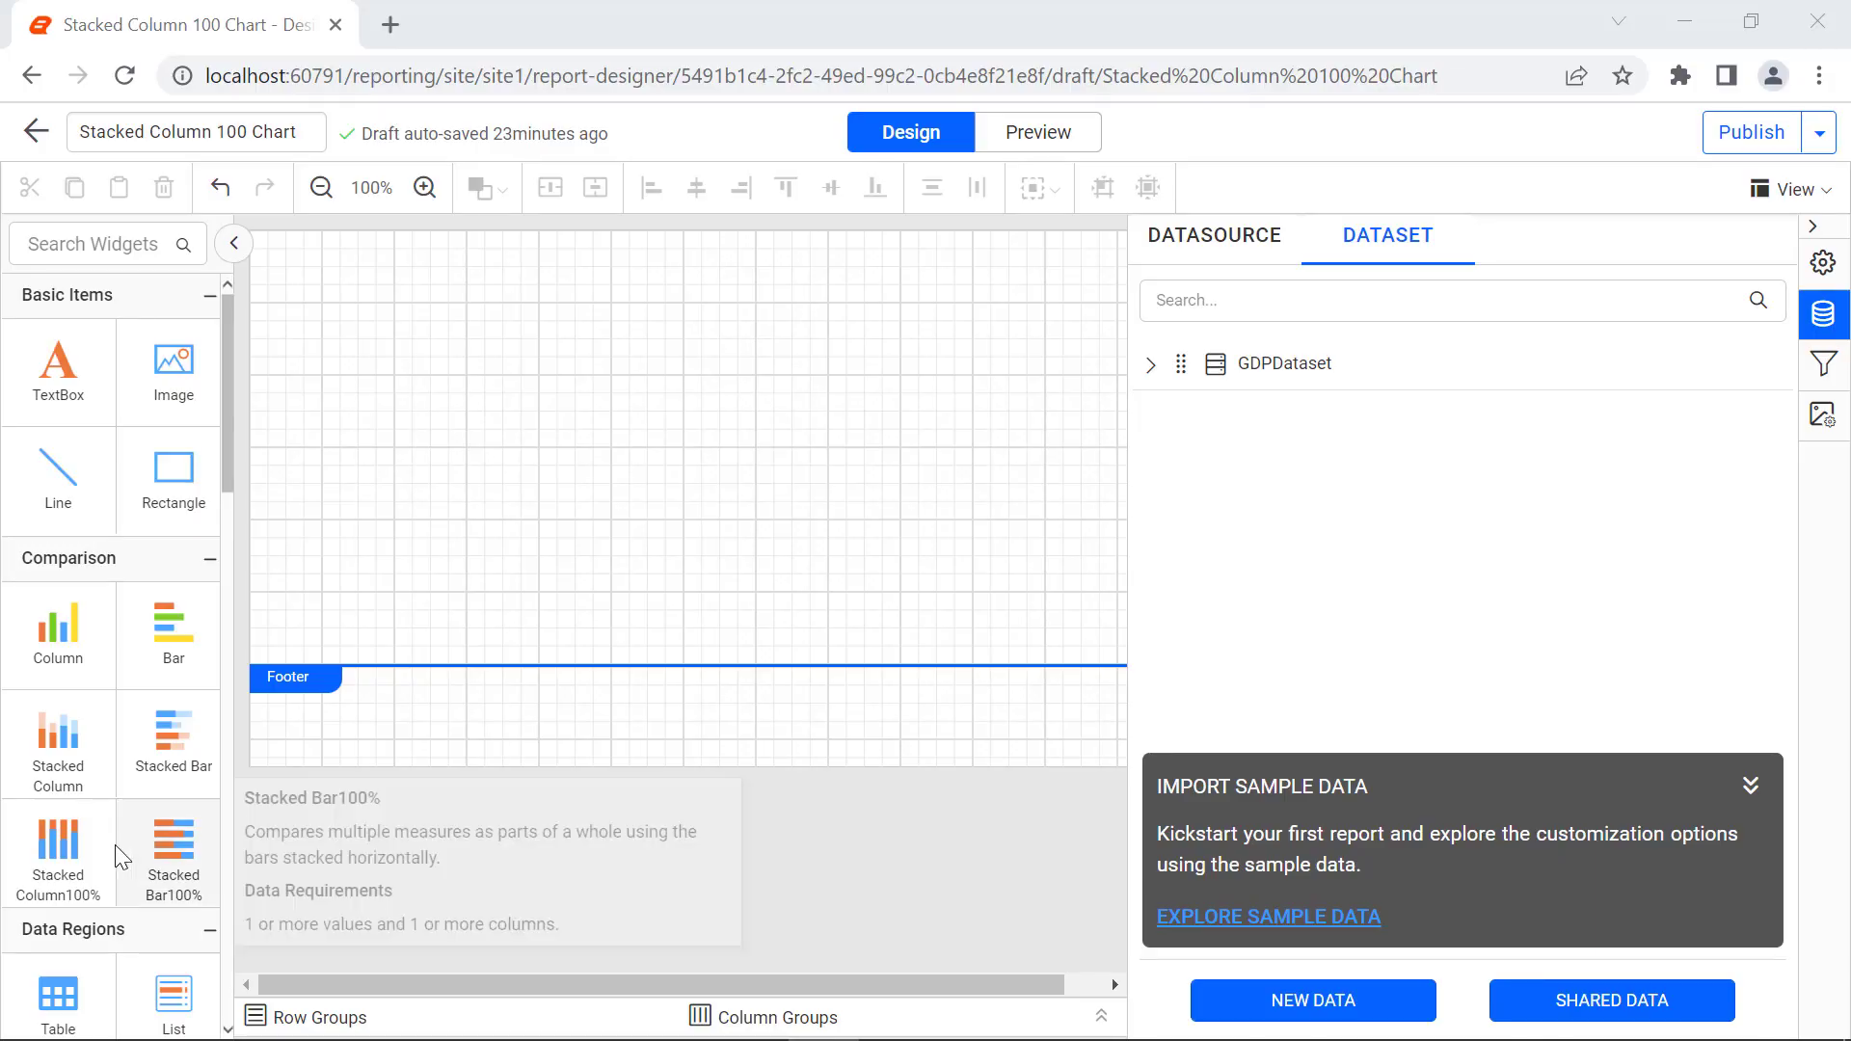
Place a Stacked Column100% chart in the upper-left corner of the report body
{"action": "left_click_drag", "start_coordinate": [58, 839], "coordinate": [264, 255]}
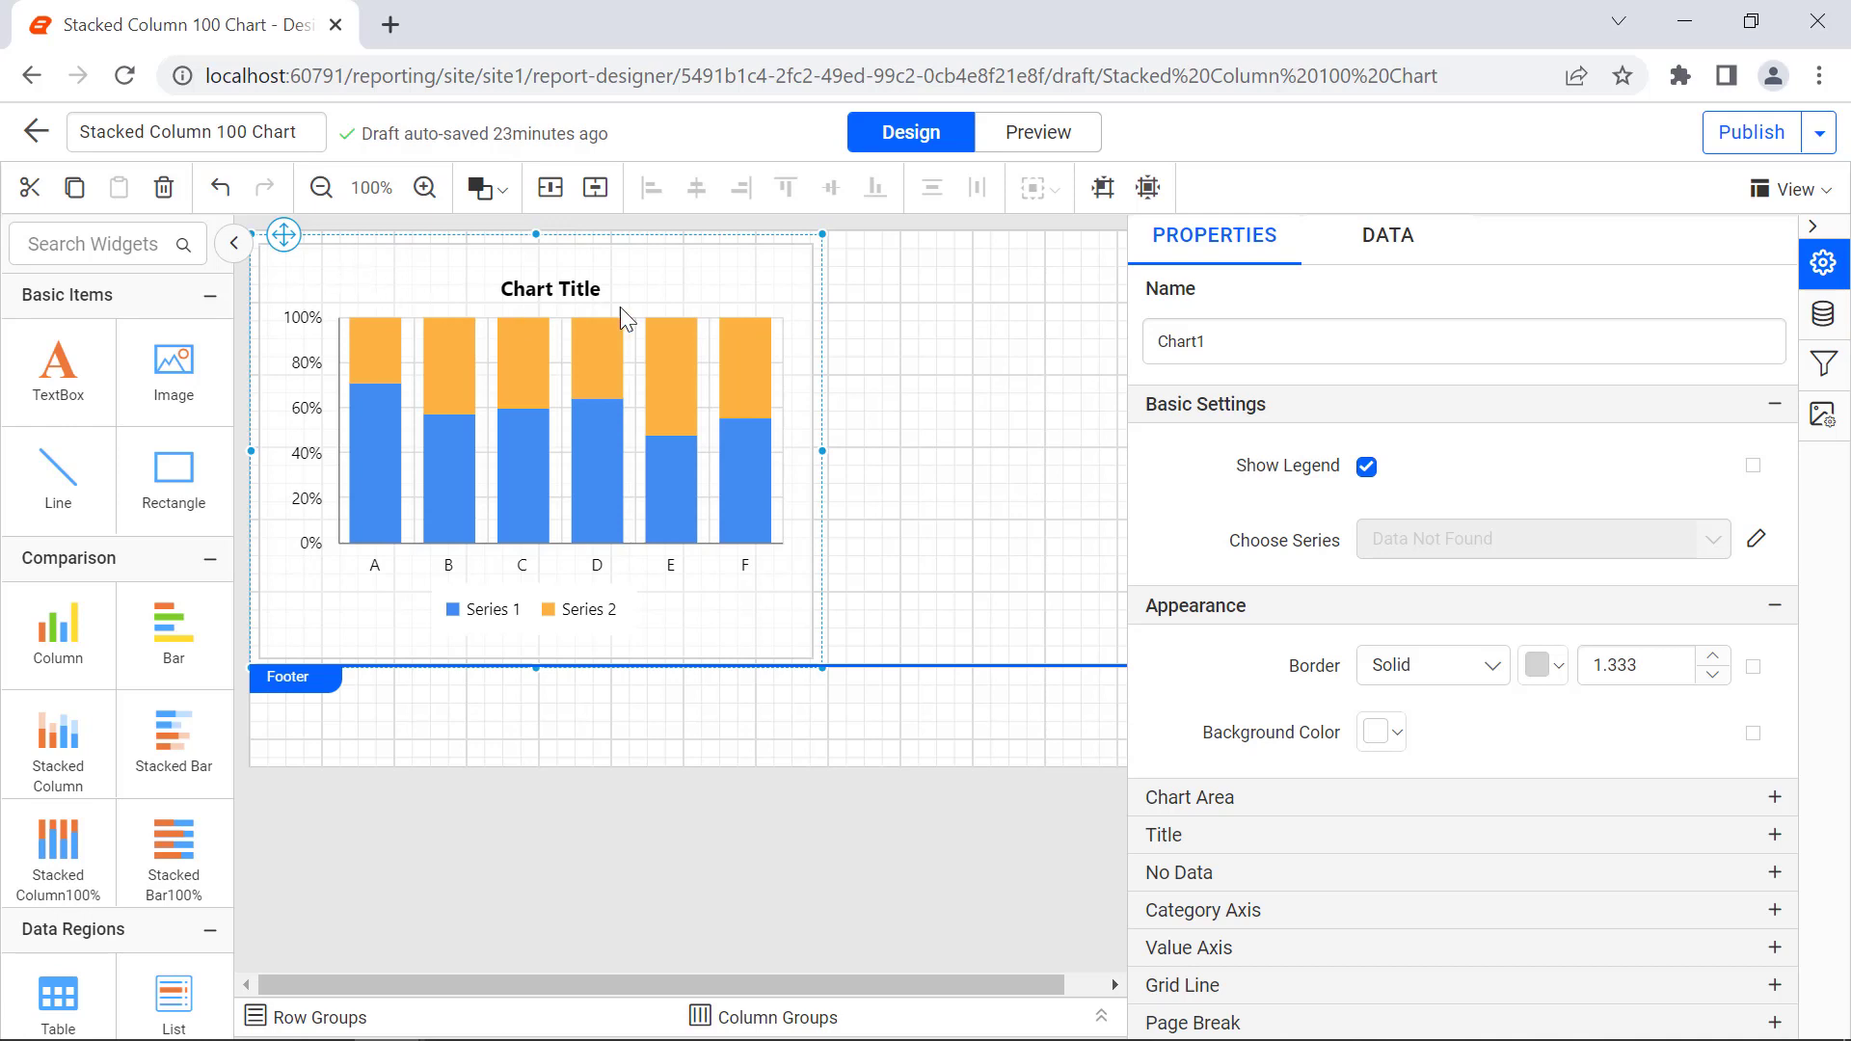
{"action": "right_click", "coordinate": [970, 261]}
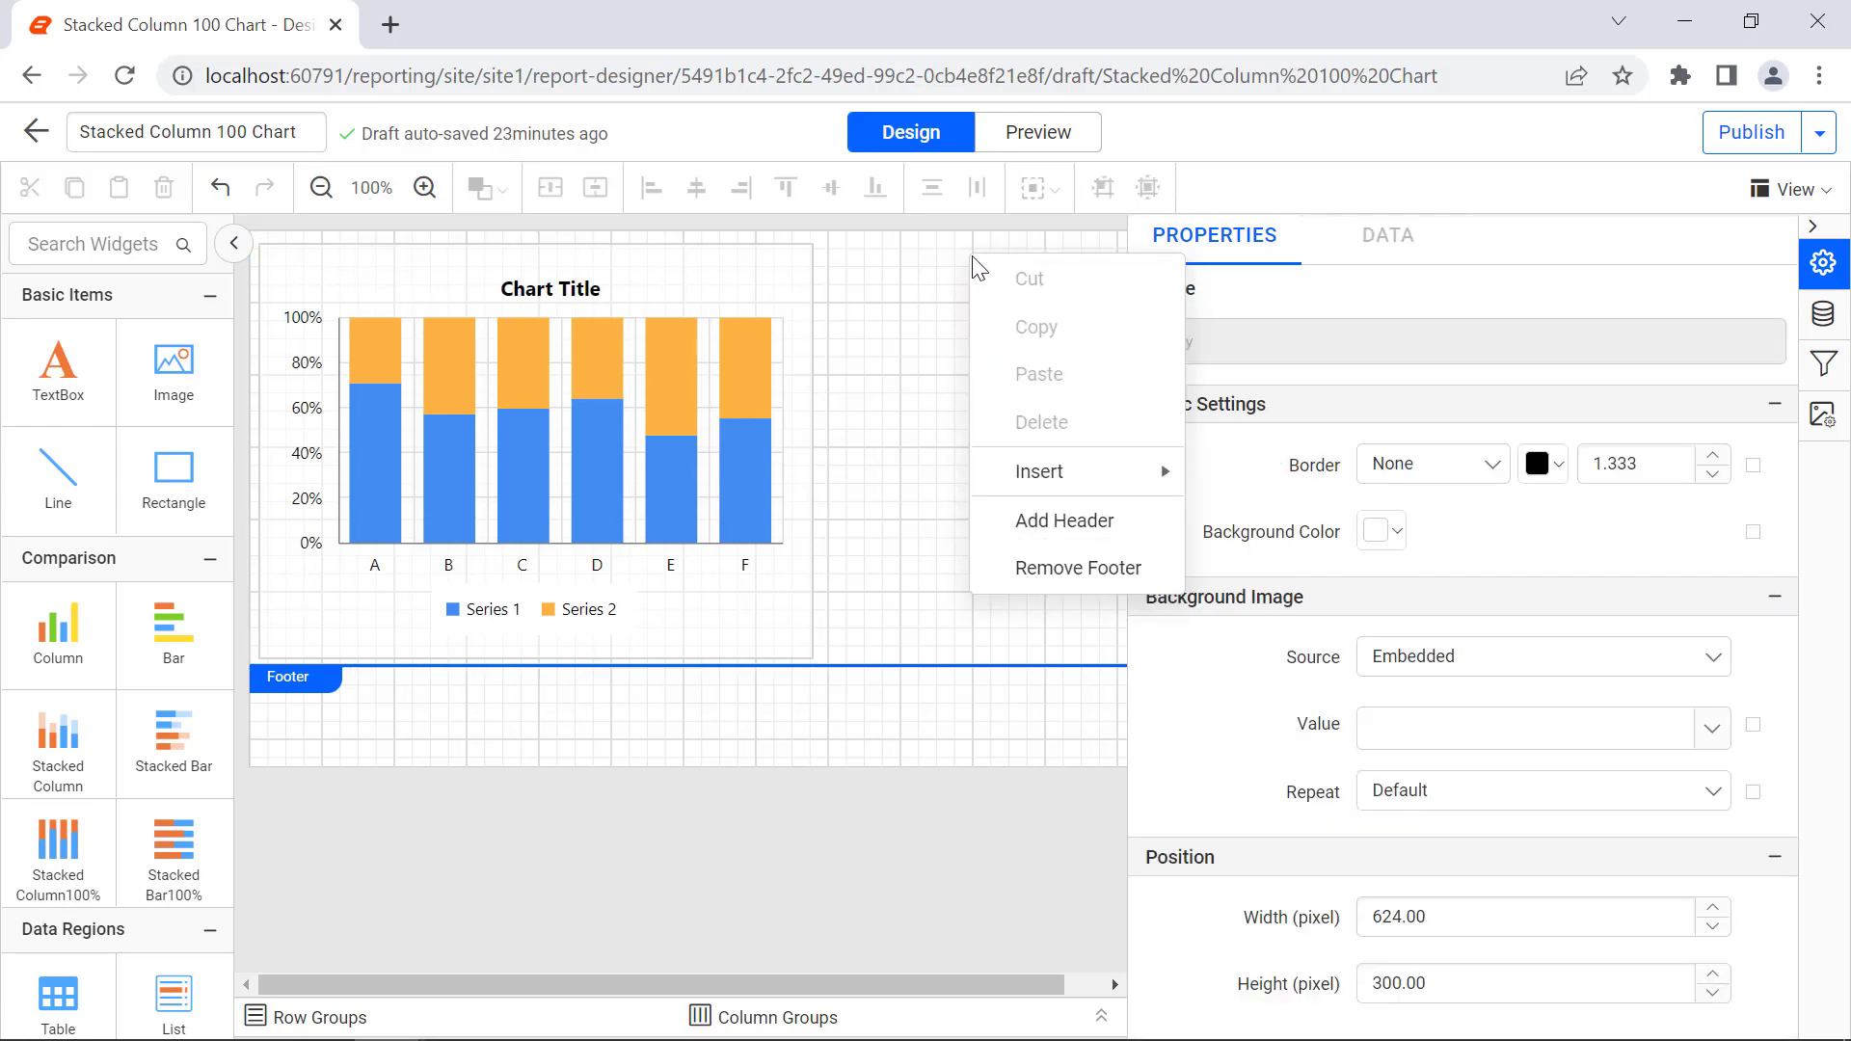
{"action": "mouse_move", "coordinate": [1031, 487]}
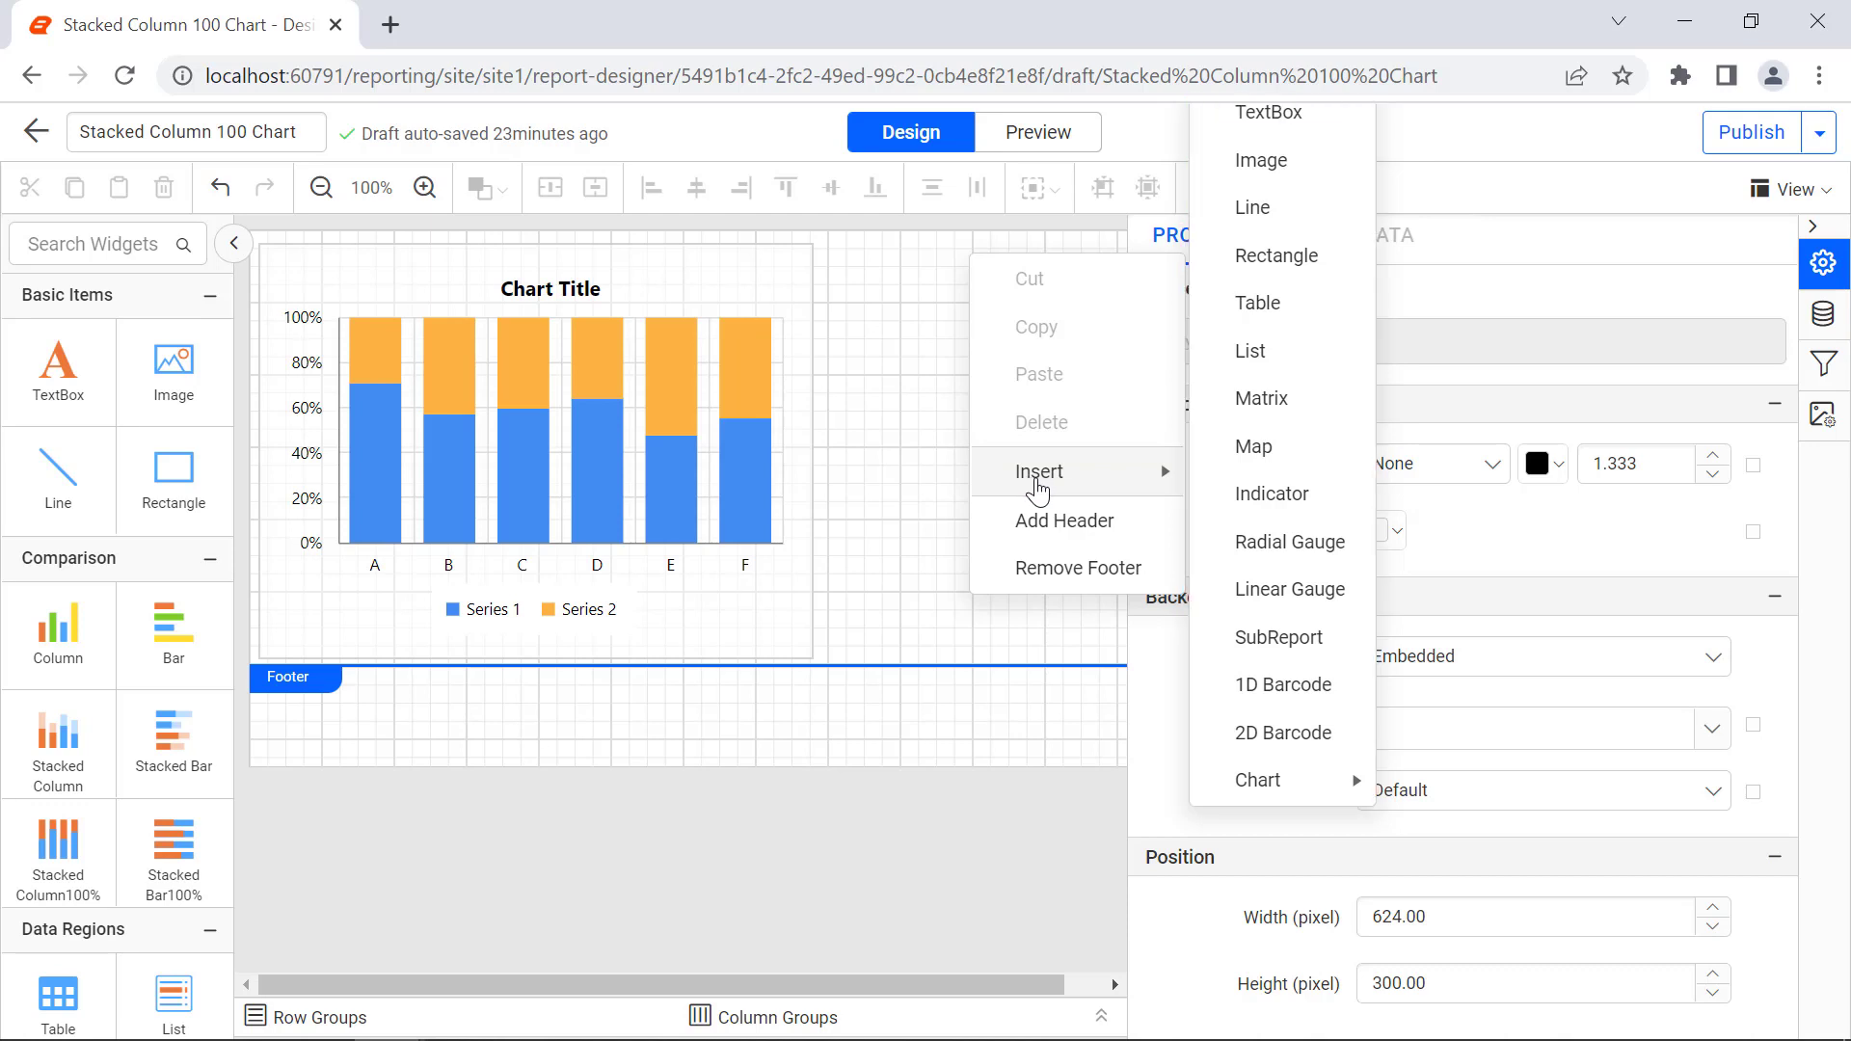
{"action": "mouse_move", "coordinate": [1283, 783]}
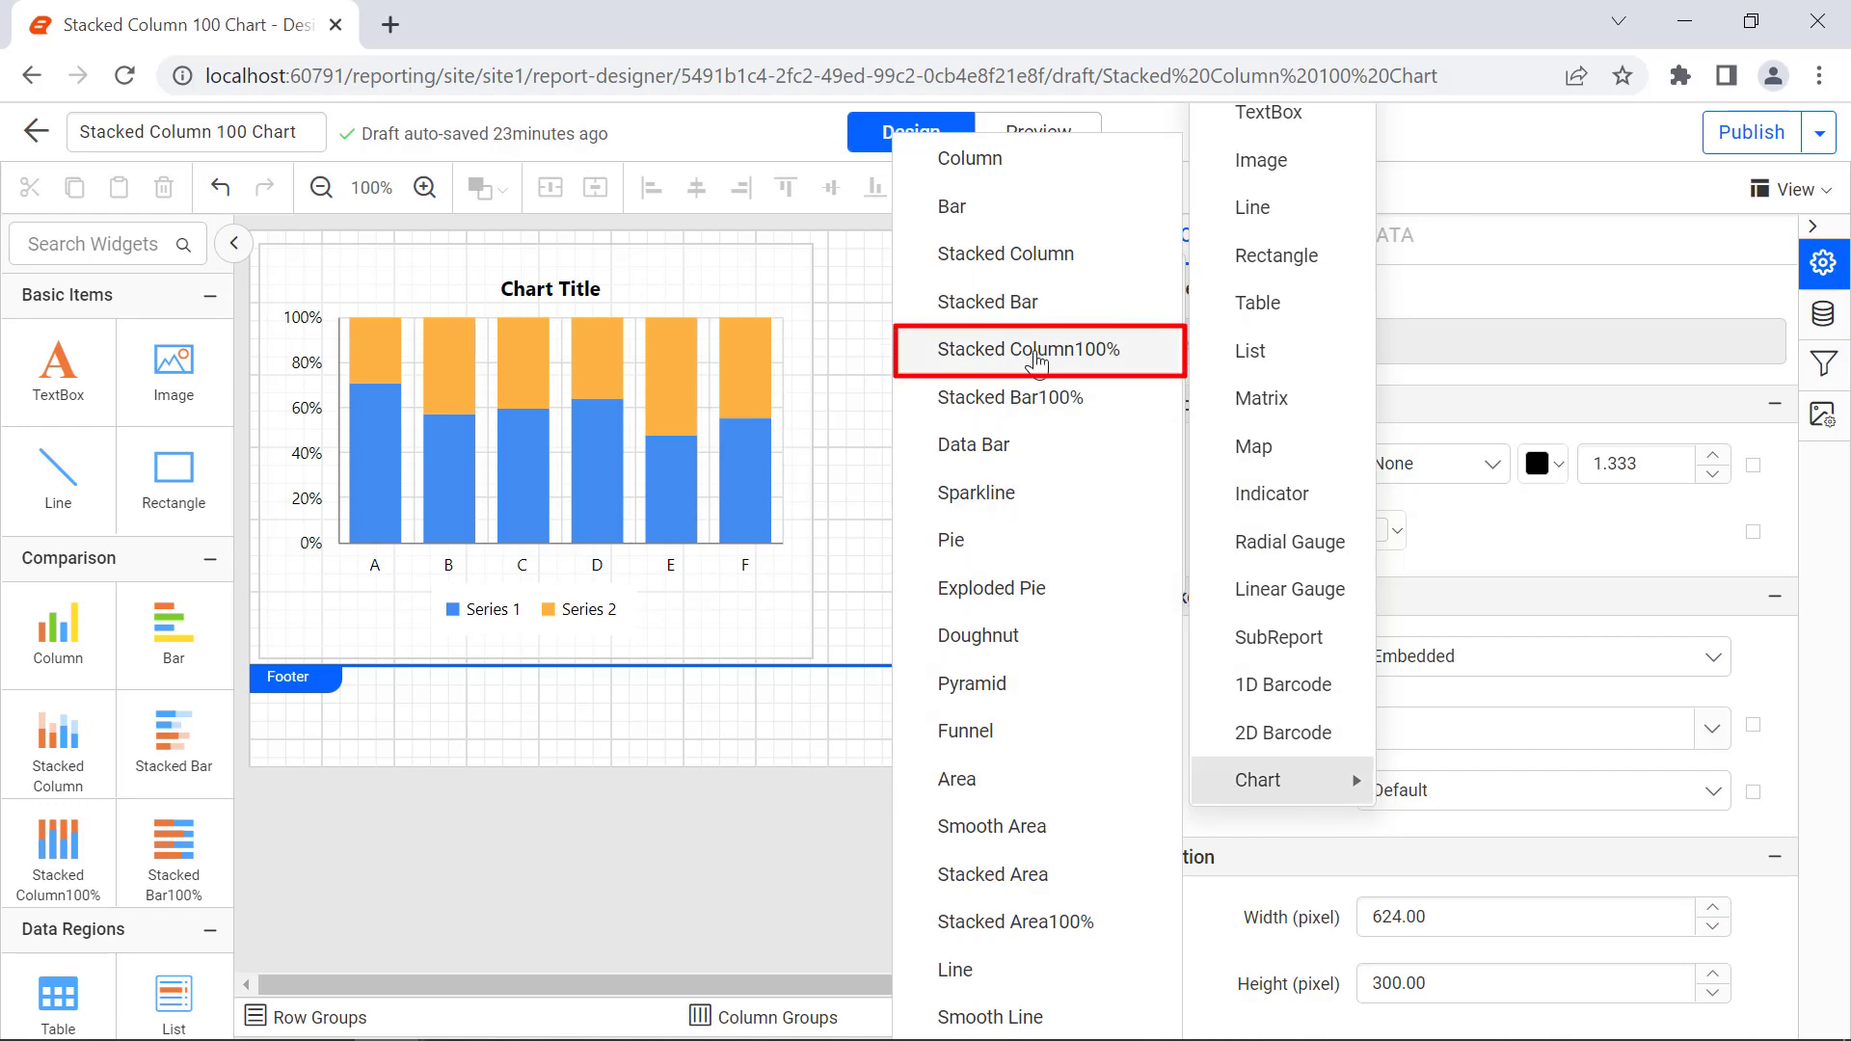
{"action": "left_click", "coordinate": [1036, 358]}
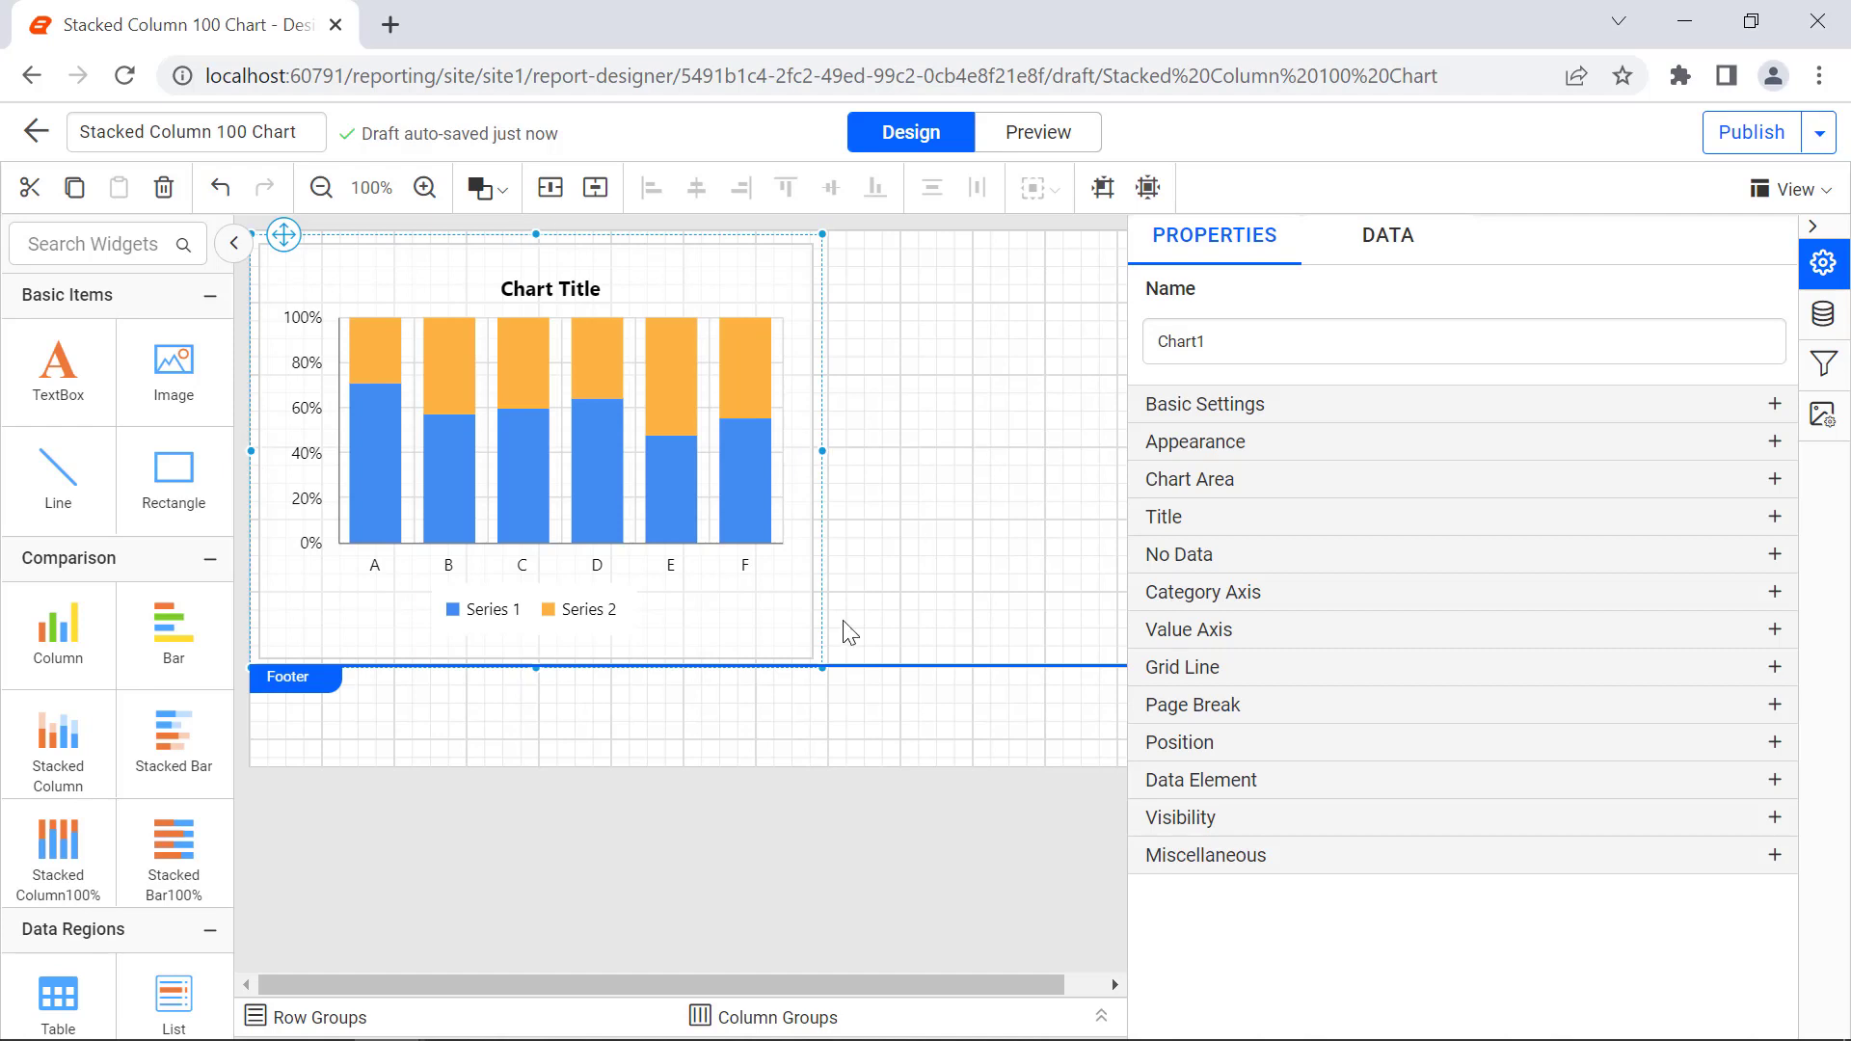
Enlarge the chart in width and height from its lower-right corner and assign the GDP measure as its Y value
{"action": "left_click_drag", "start_coordinate": [822, 667], "coordinate": [1675, 847]}
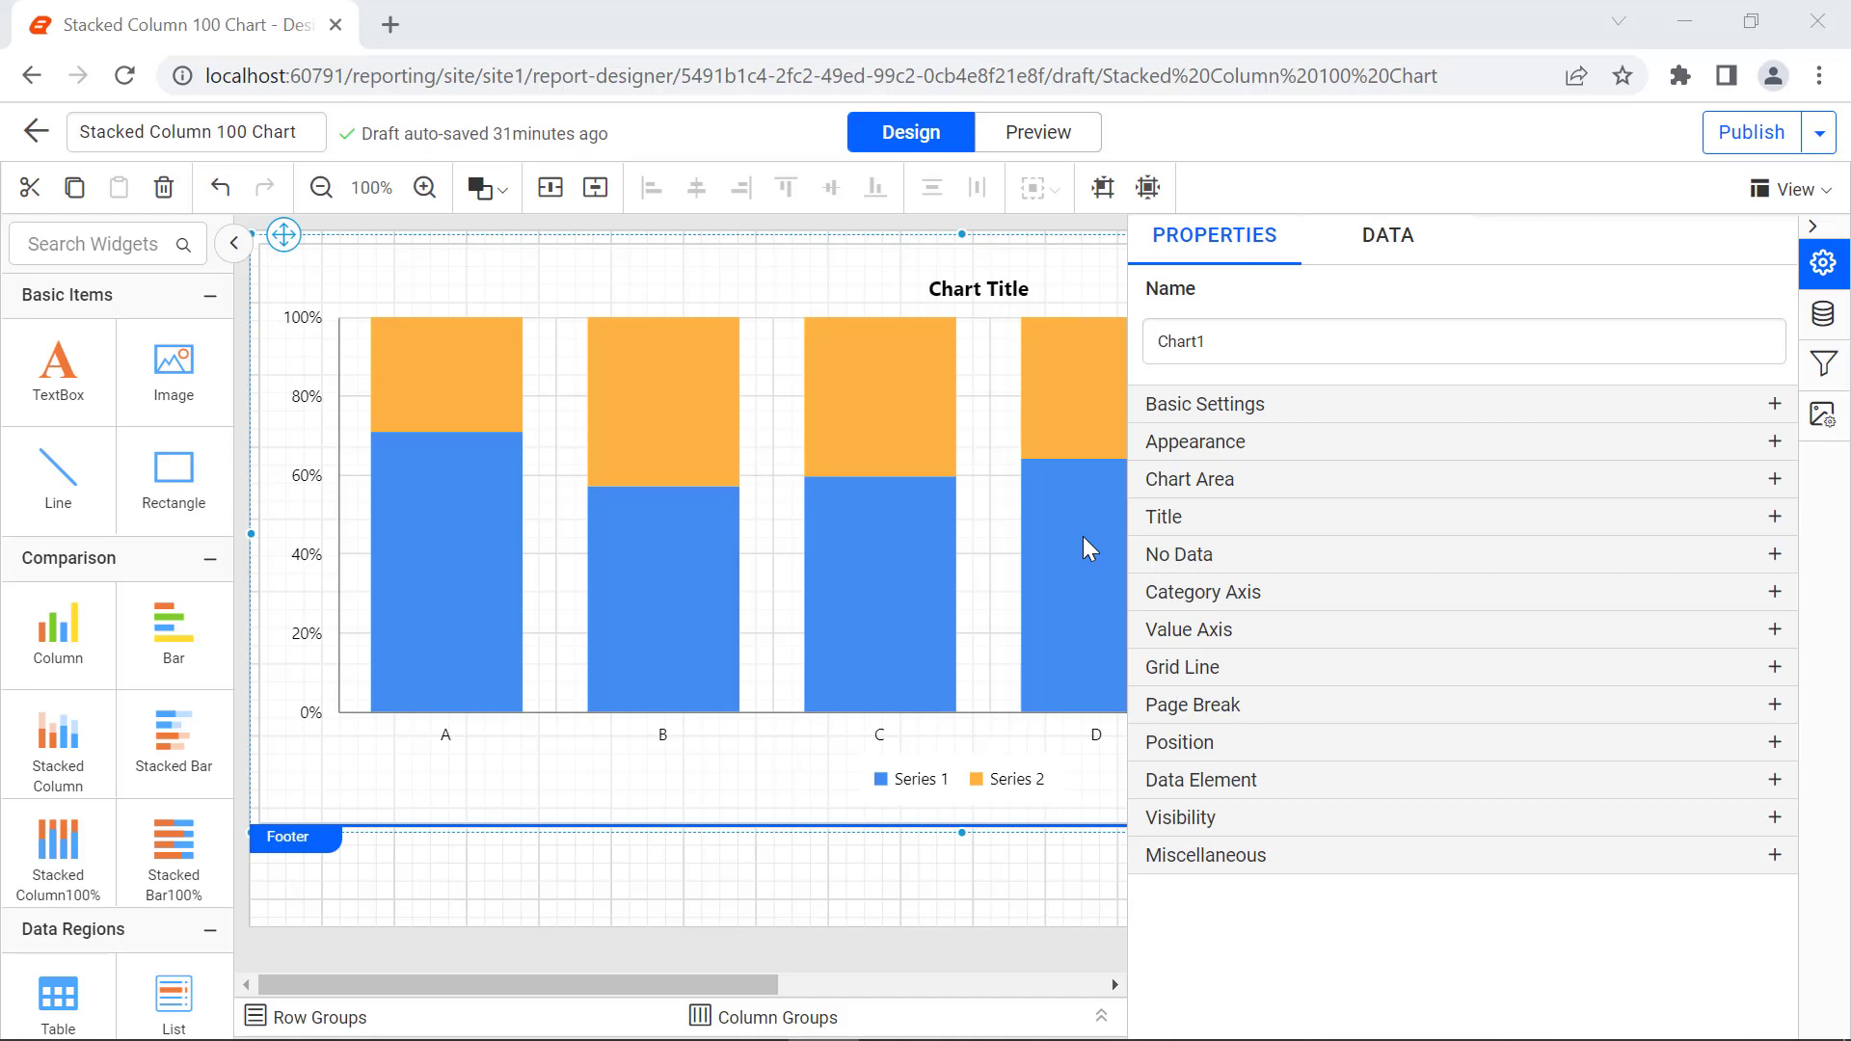
{"action": "left_click", "coordinate": [1384, 262]}
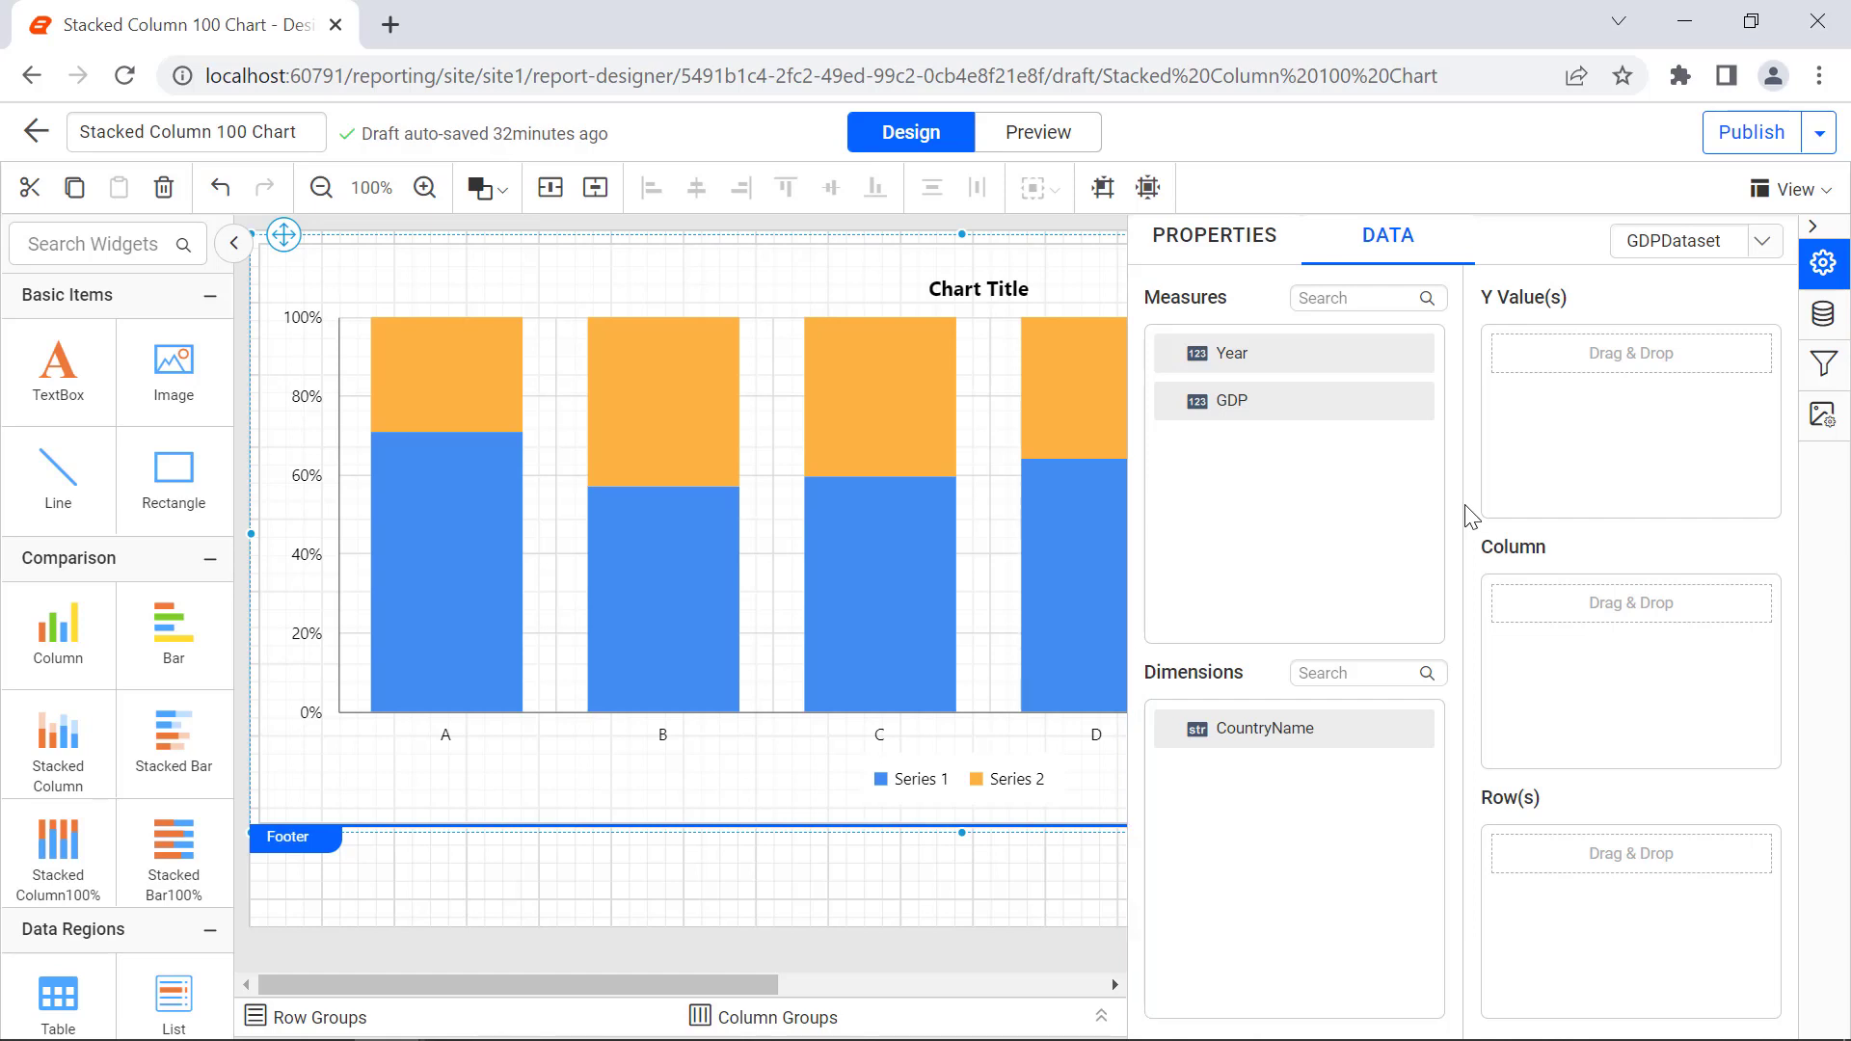
{"action": "left_click_drag", "start_coordinate": [1403, 405], "coordinate": [1519, 356]}
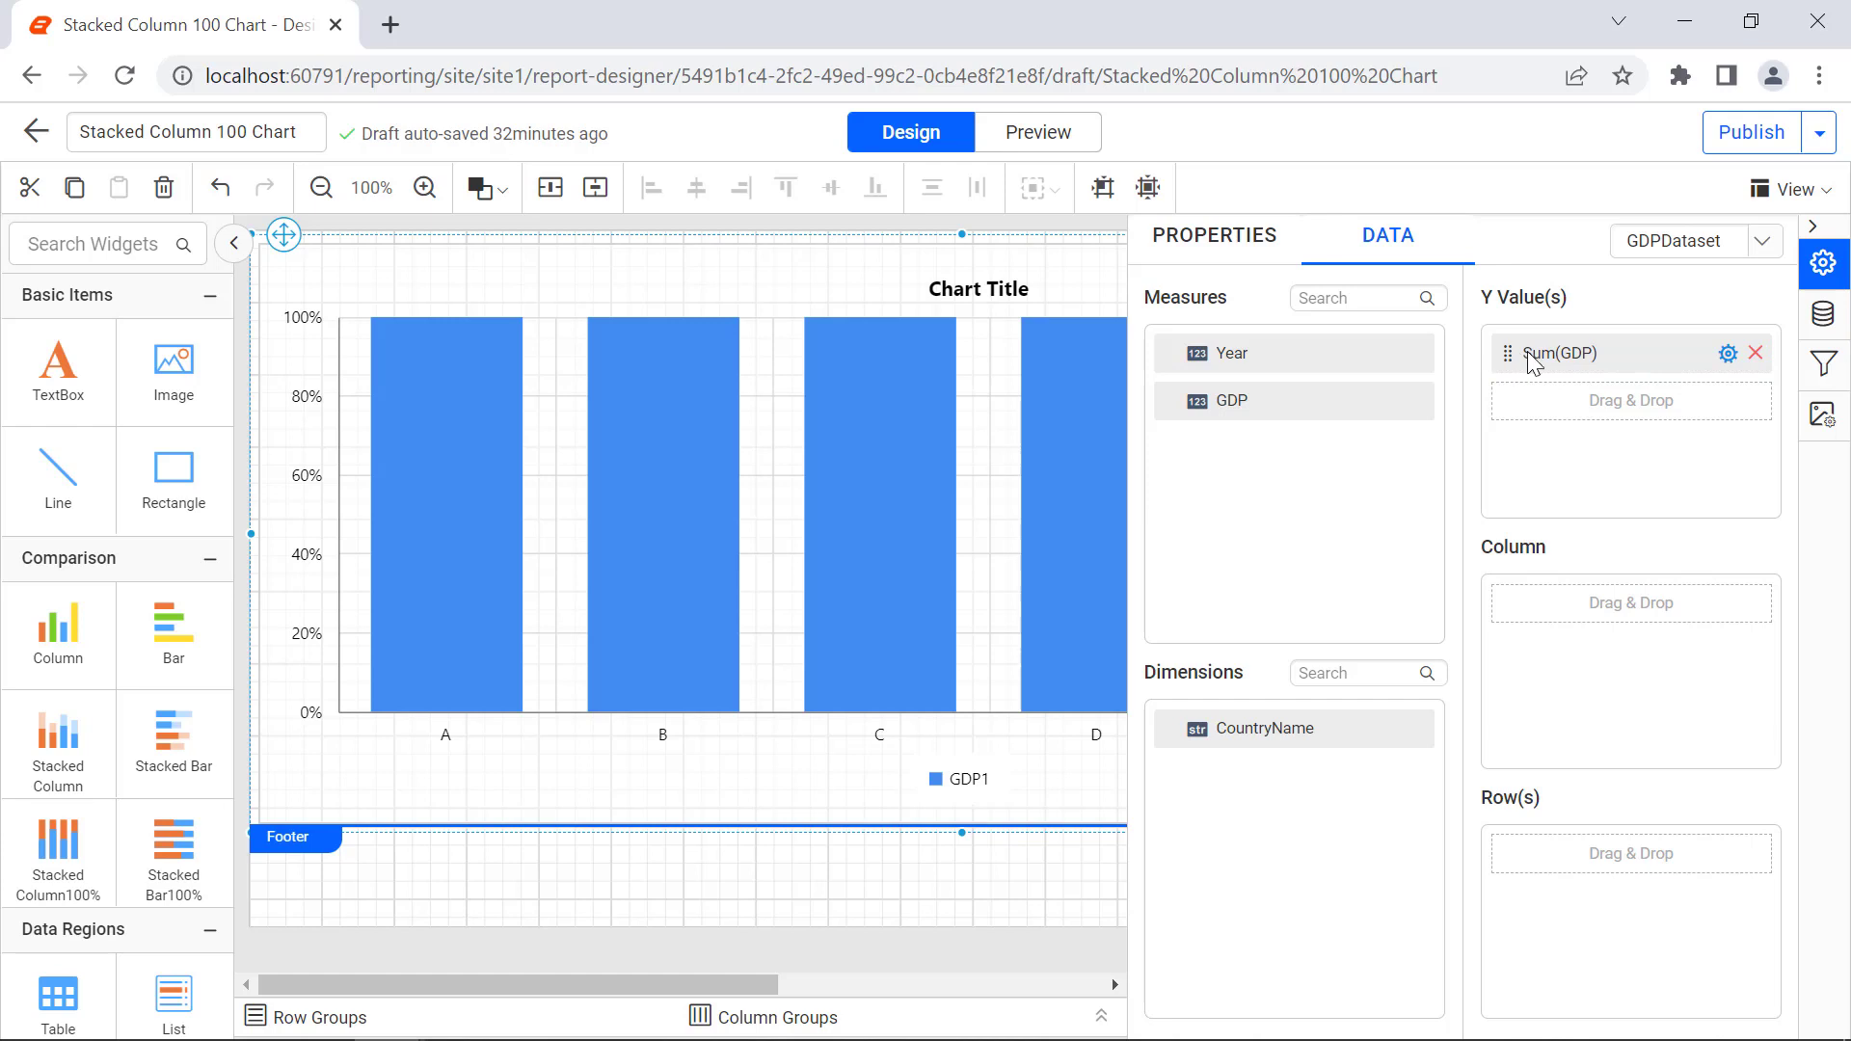
{"action": "left_click", "coordinate": [1728, 354]}
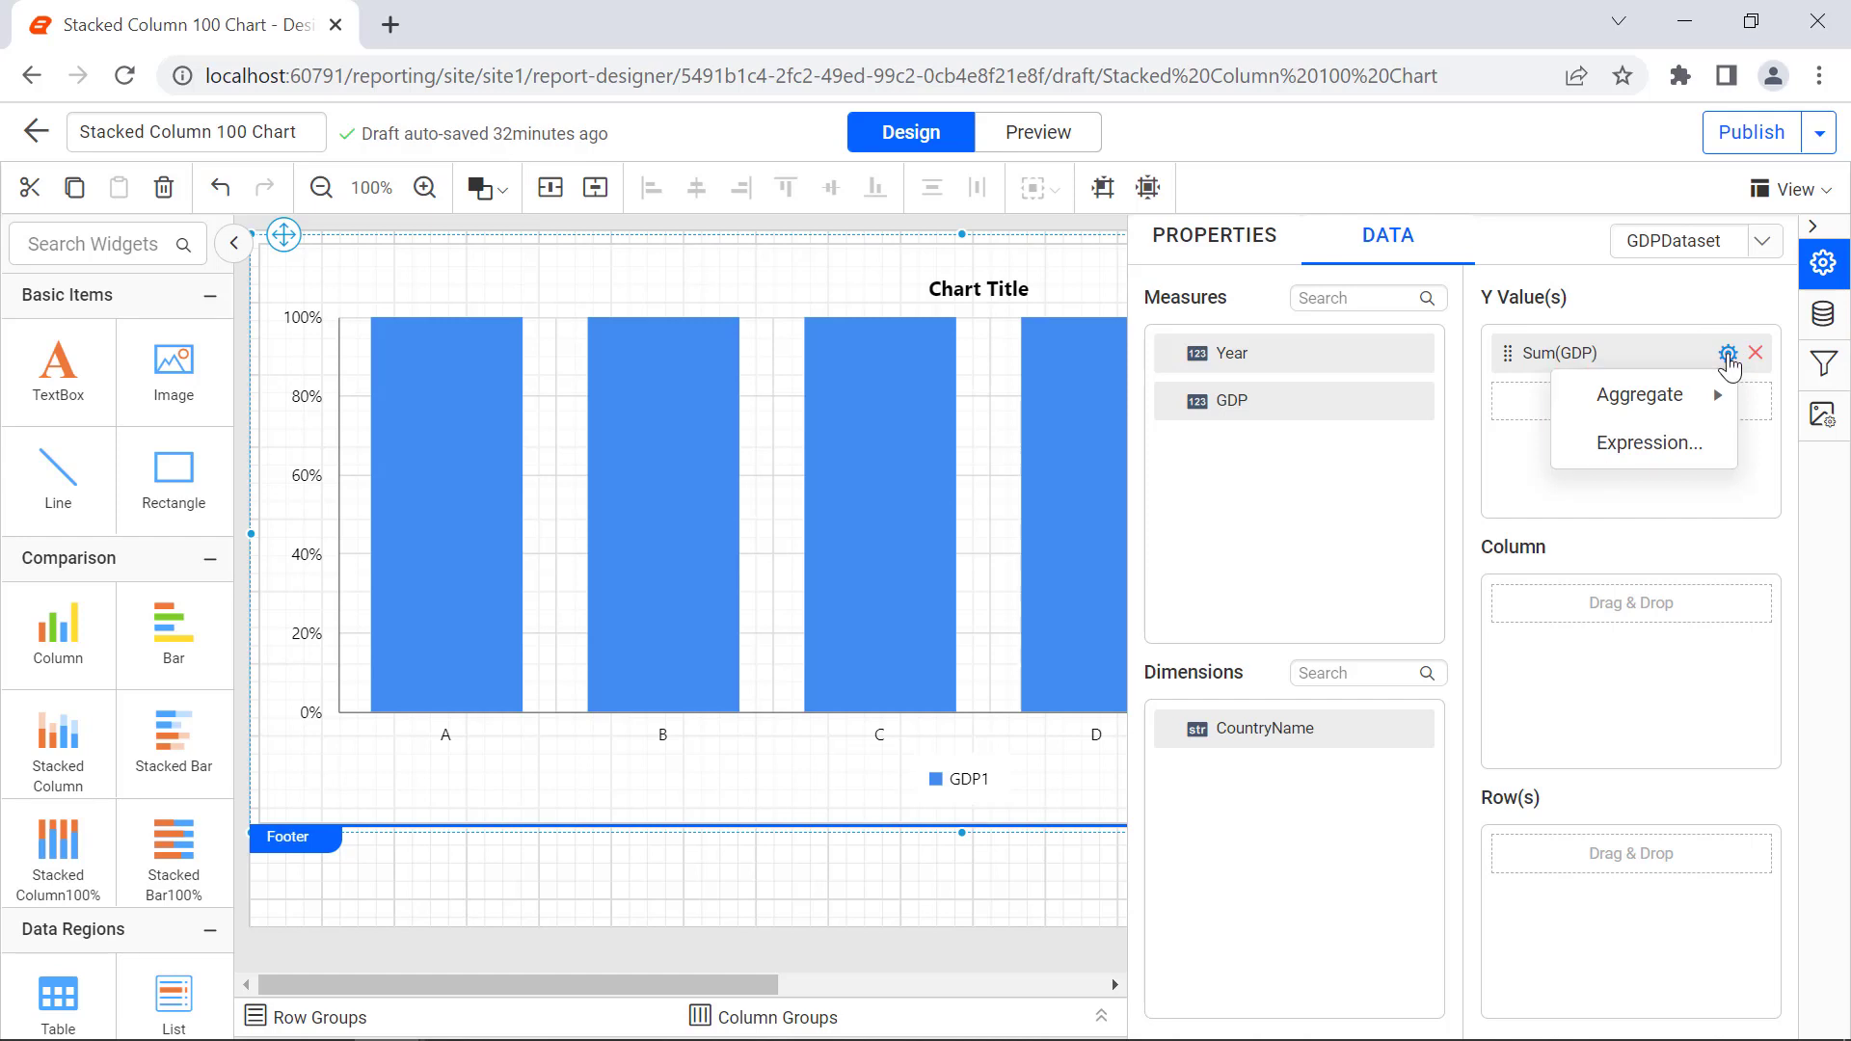
{"action": "mouse_move", "coordinate": [1719, 395]}
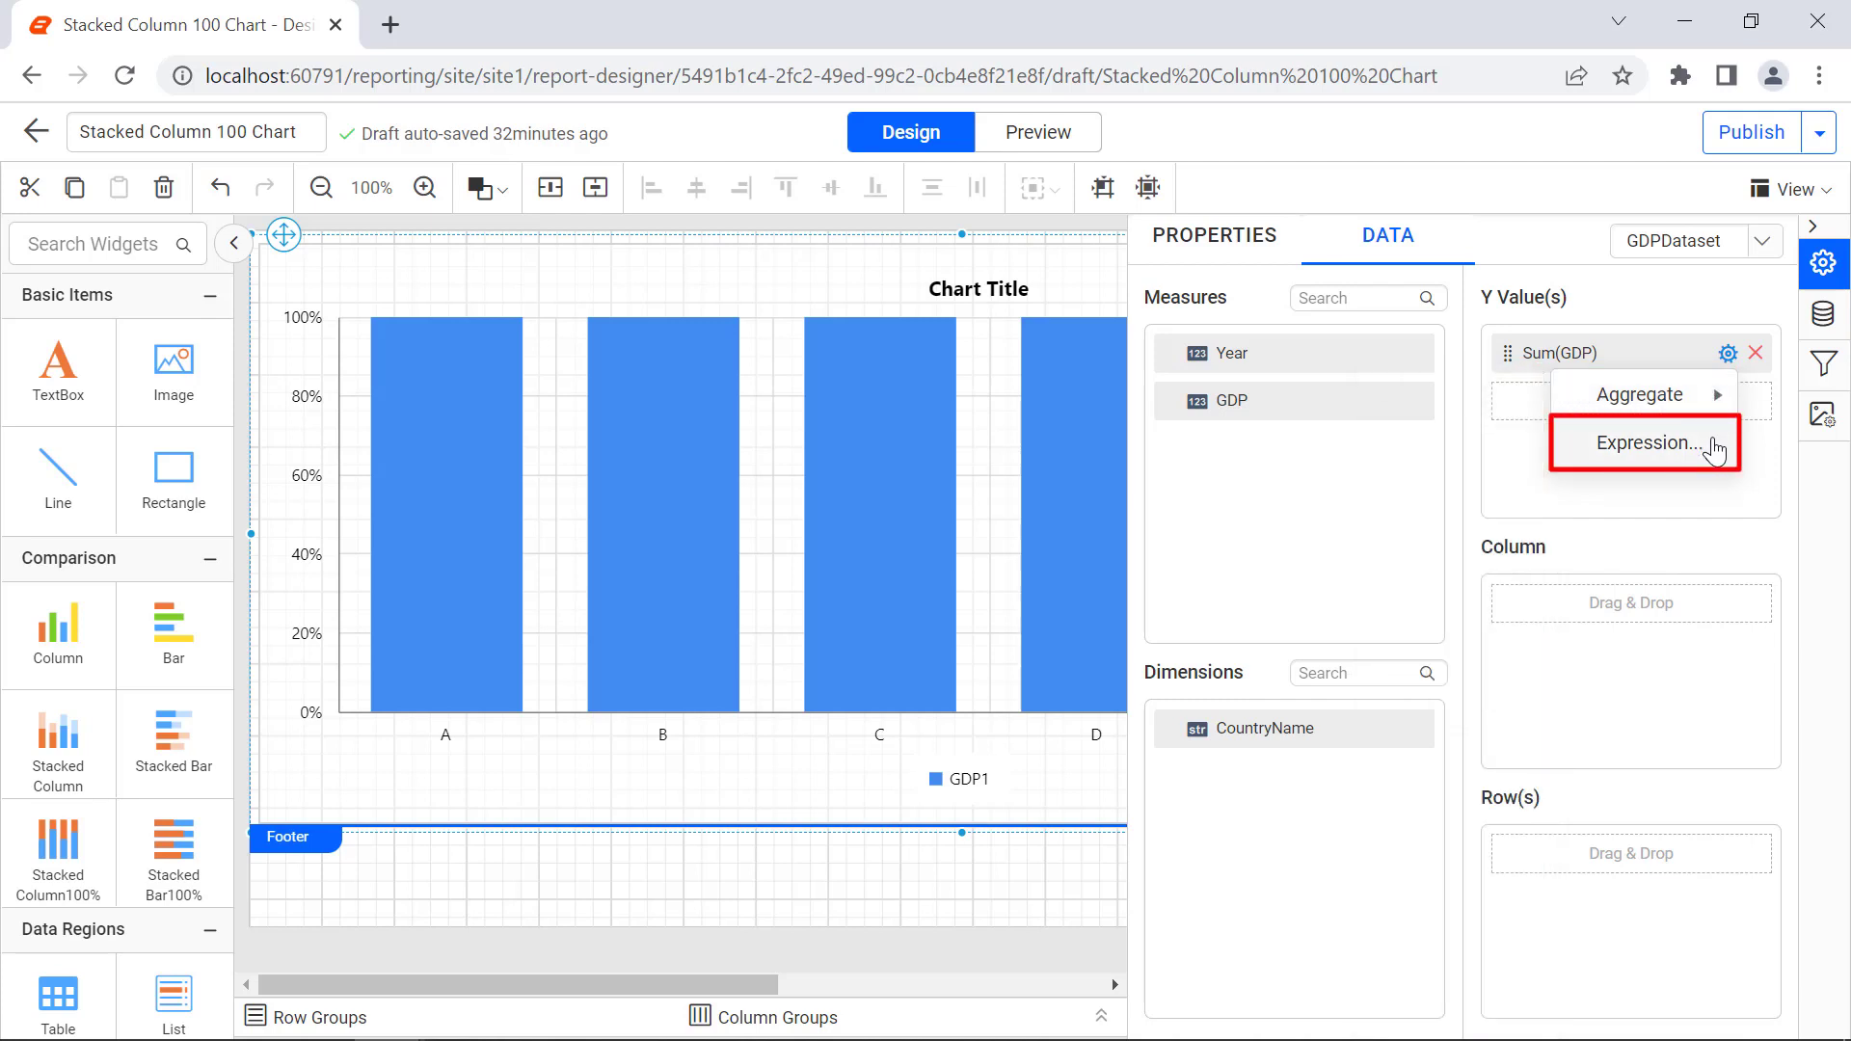
{"action": "left_click", "coordinate": [1461, 469]}
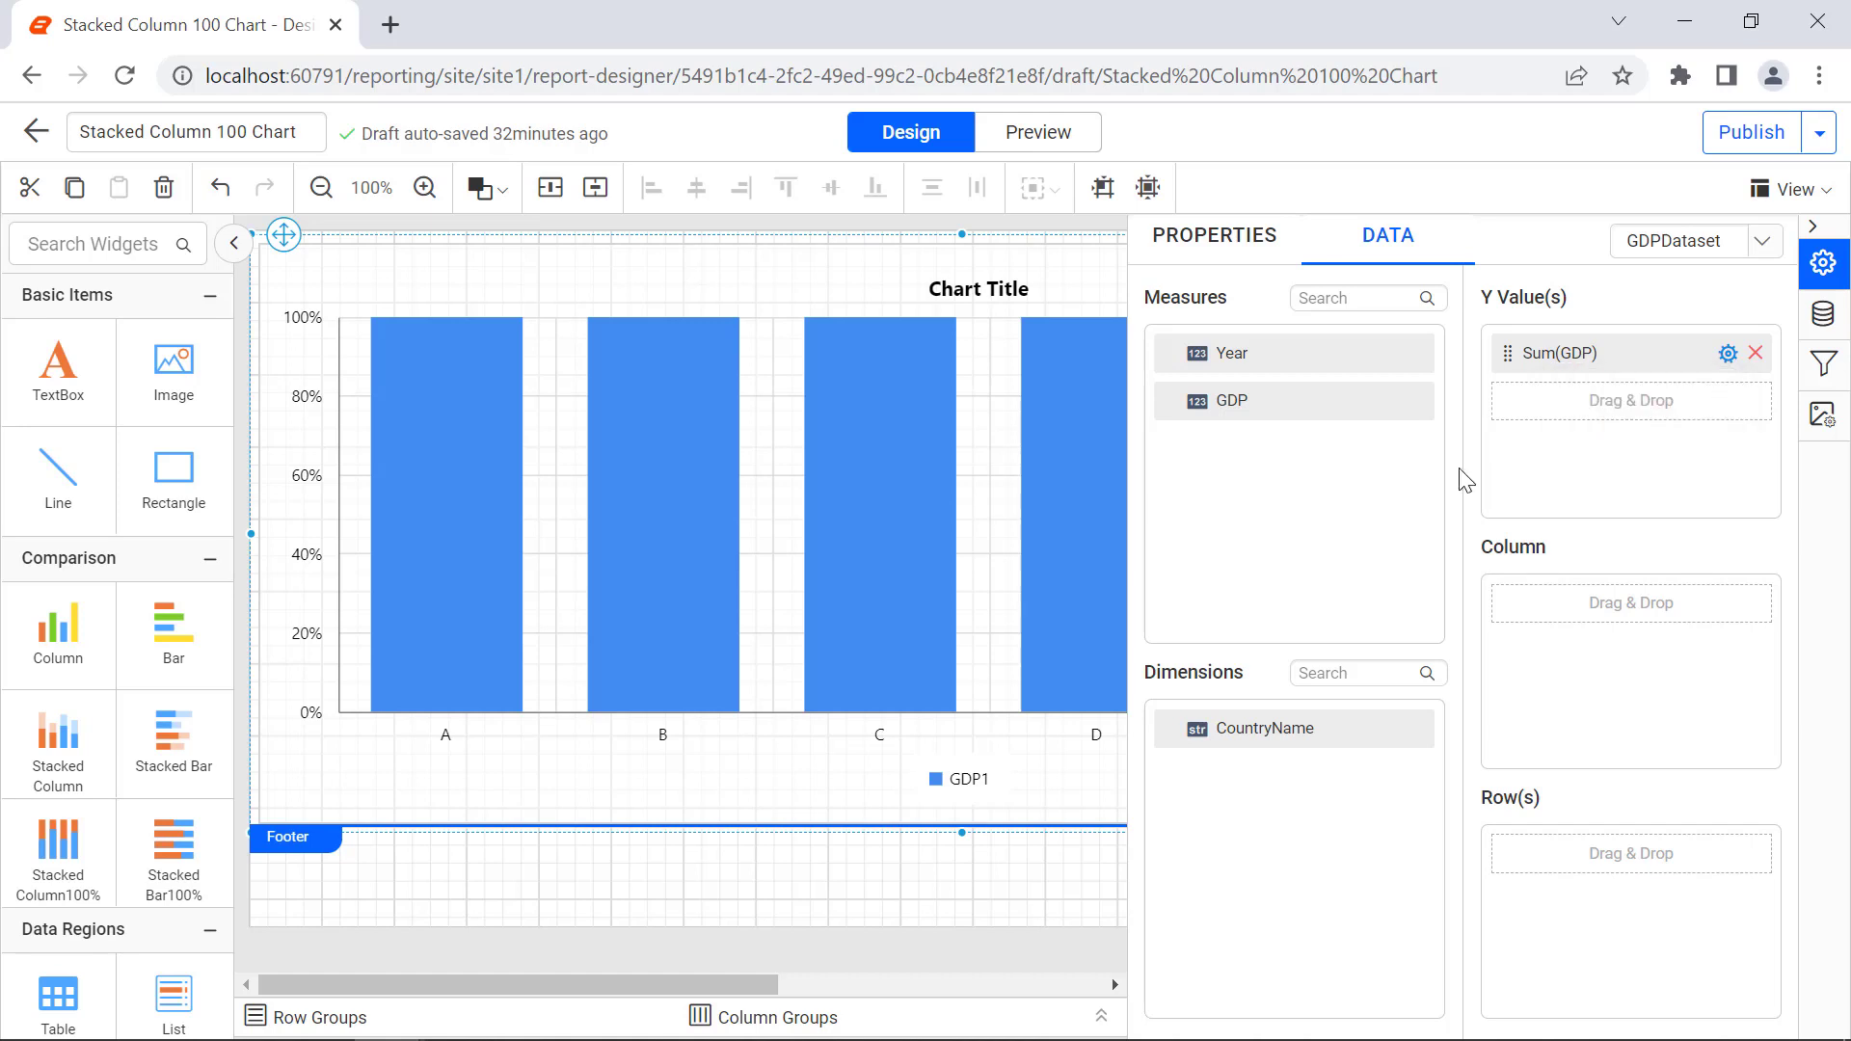
Preview the report with only the GDP values assigned and return to the design
{"action": "left_click", "coordinate": [1094, 142]}
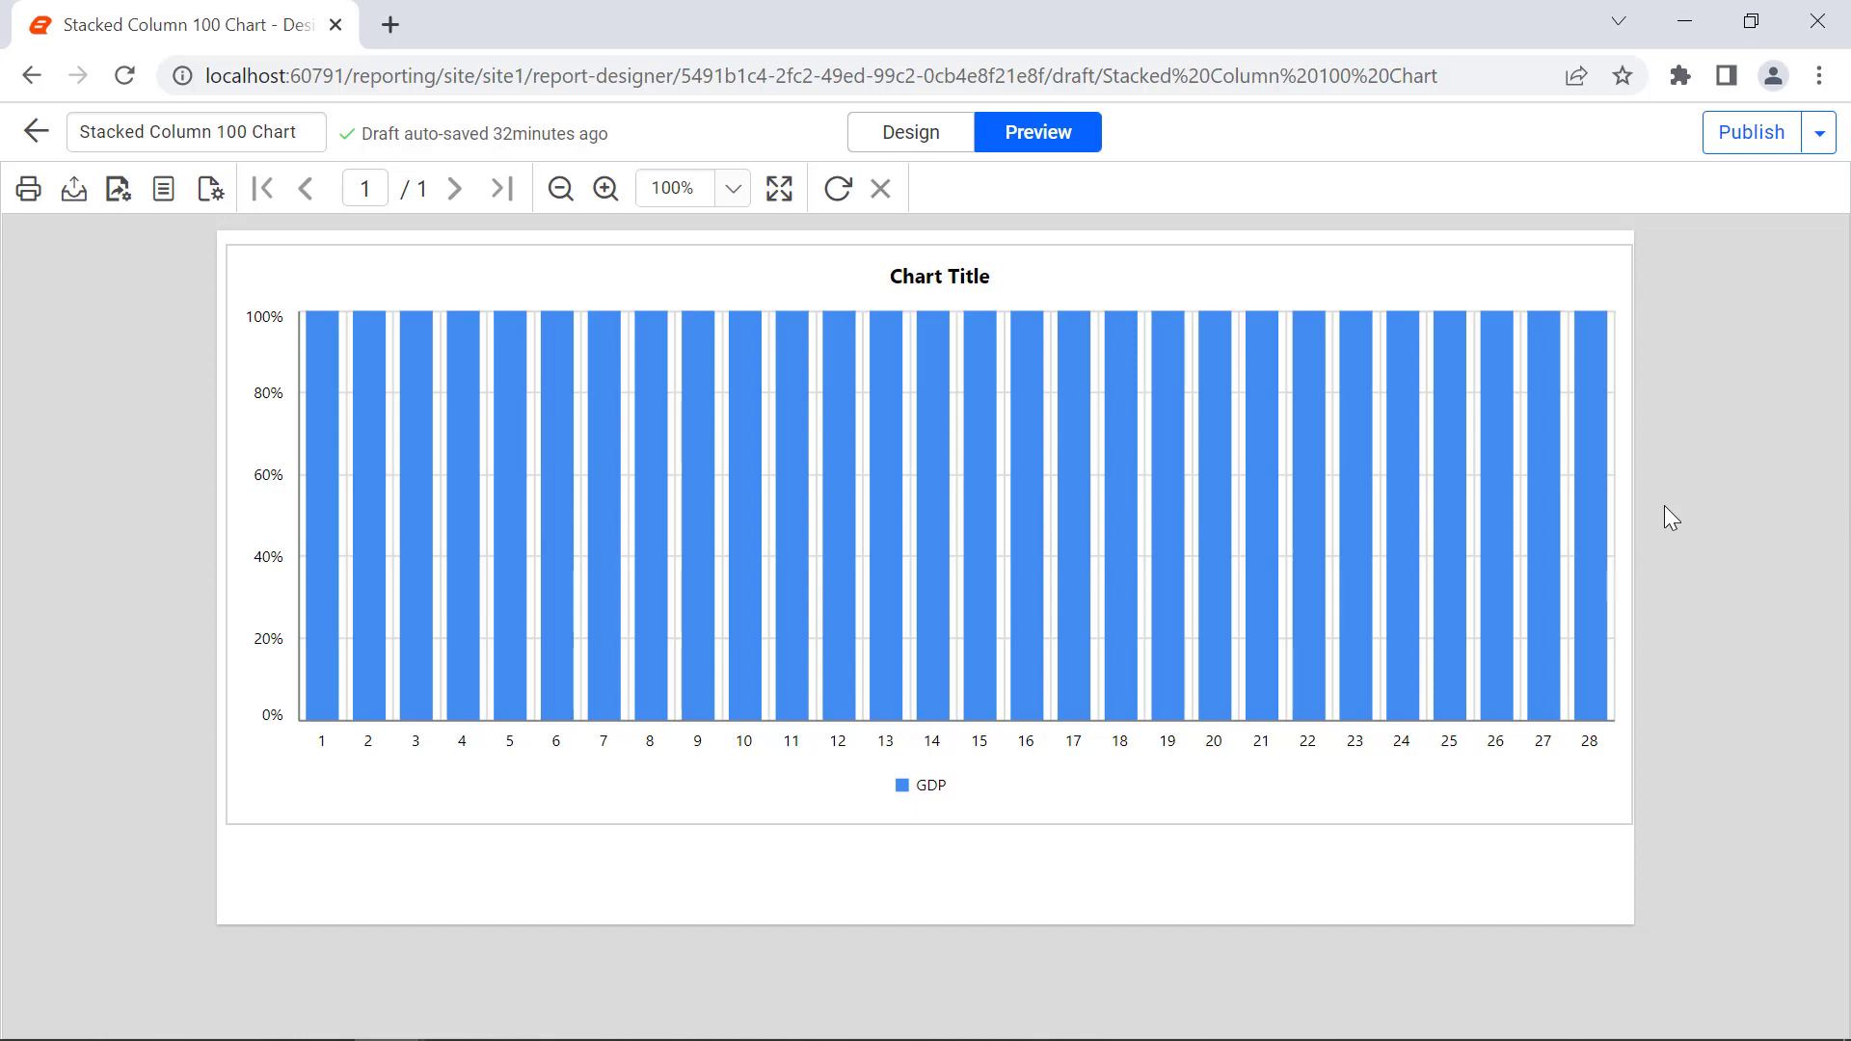
{"action": "left_click", "coordinate": [926, 147]}
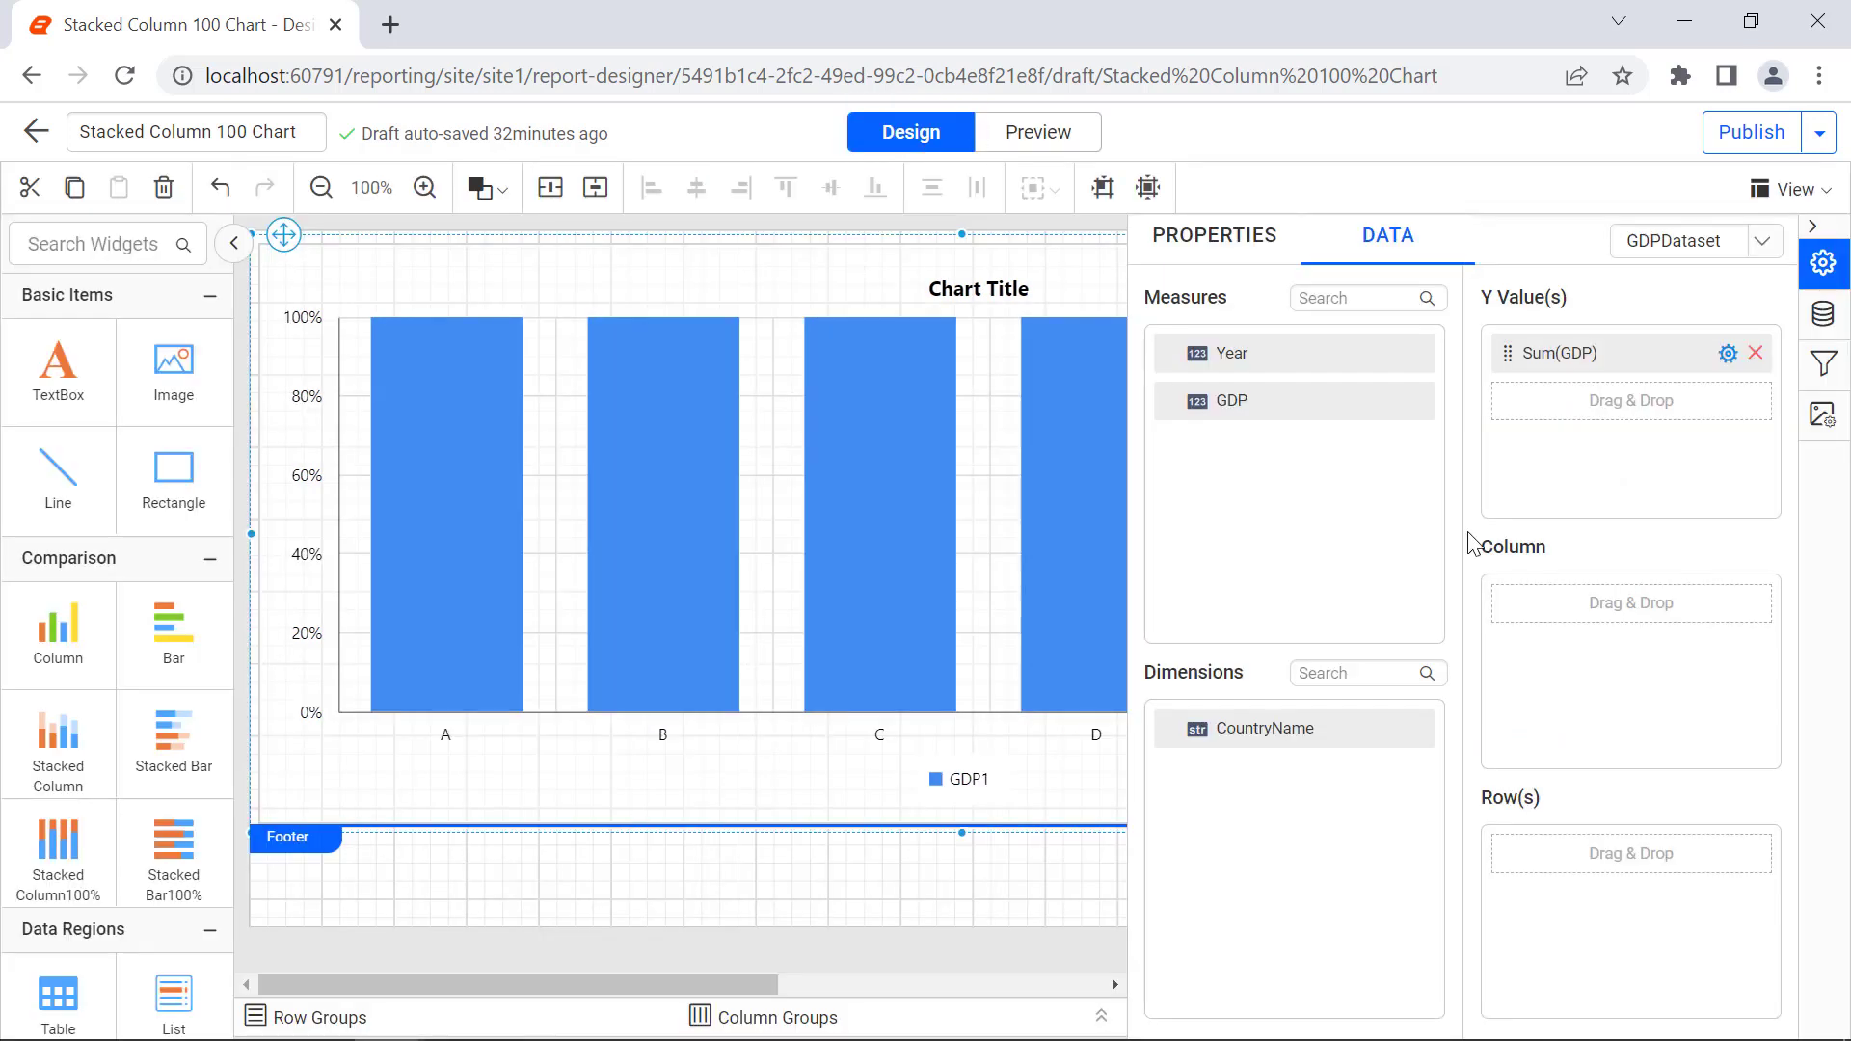
Assign the Year field as the chart's column category and check the result in a report preview
{"action": "left_click_drag", "start_coordinate": [1412, 357], "coordinate": [1505, 600]}
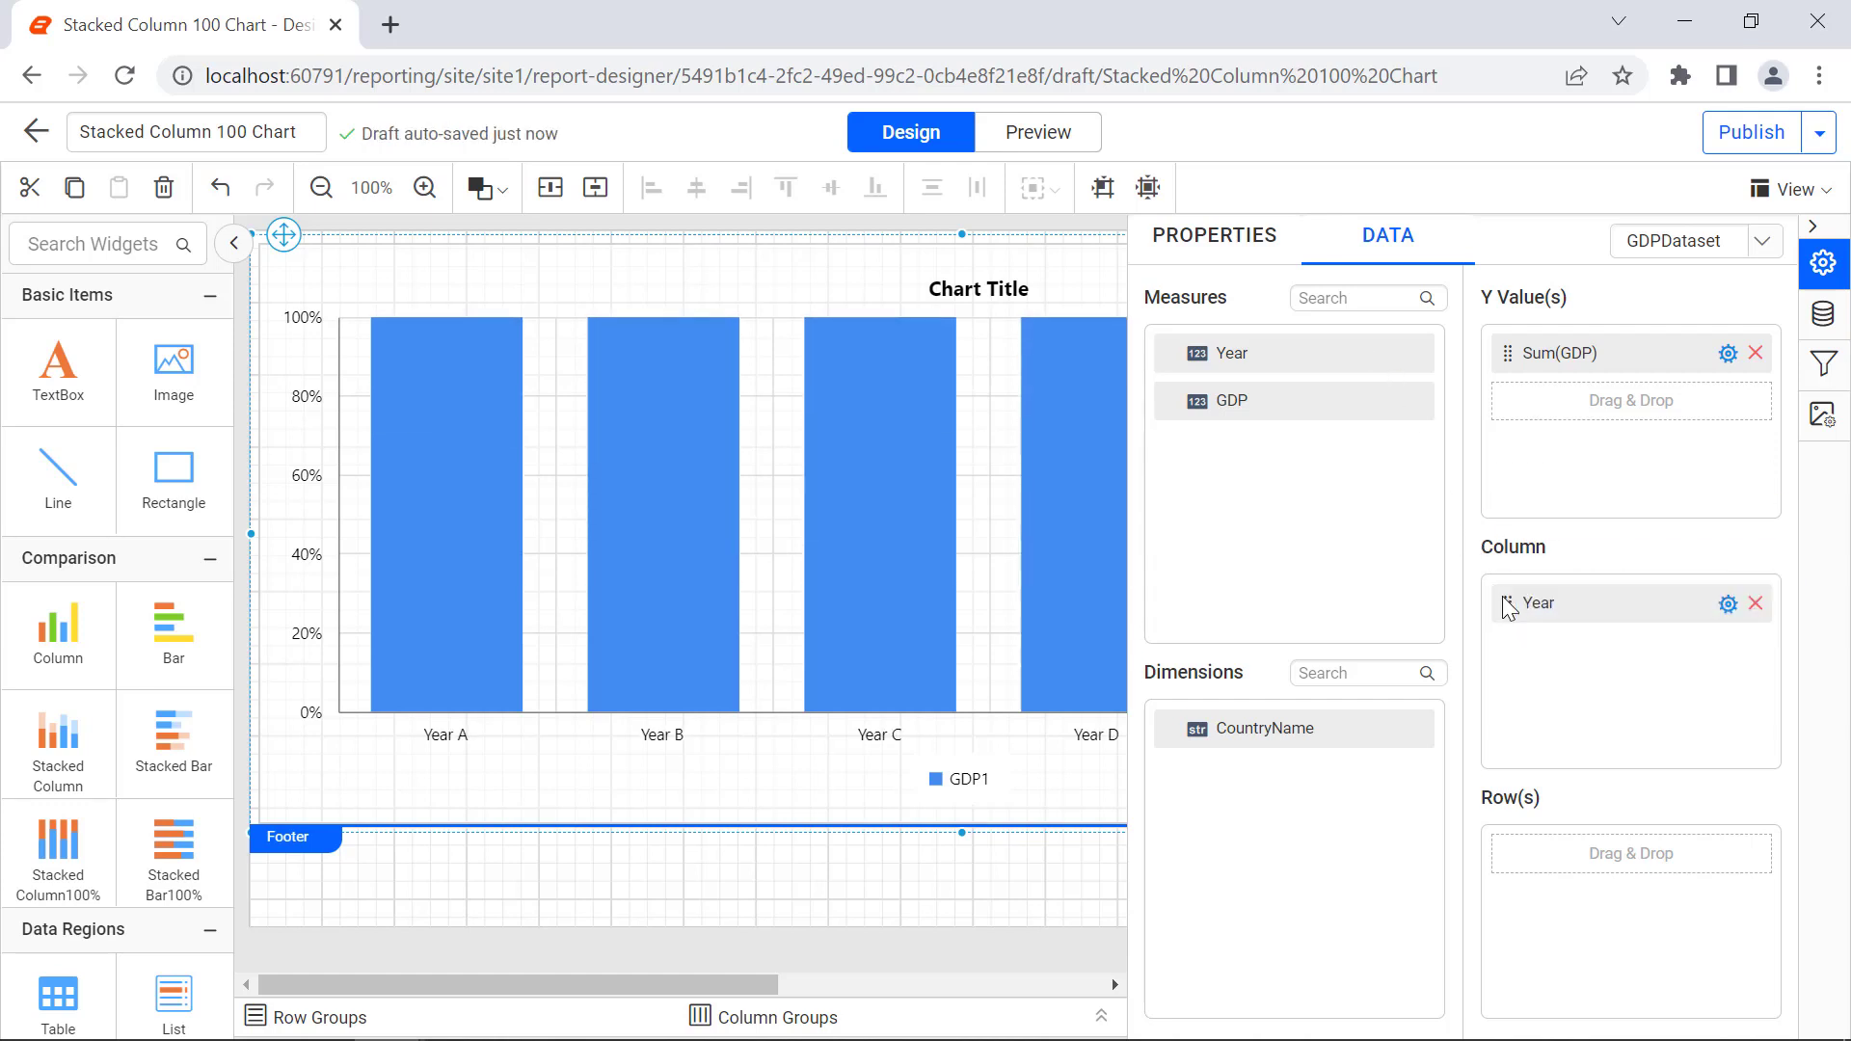
{"action": "left_click", "coordinate": [1052, 144]}
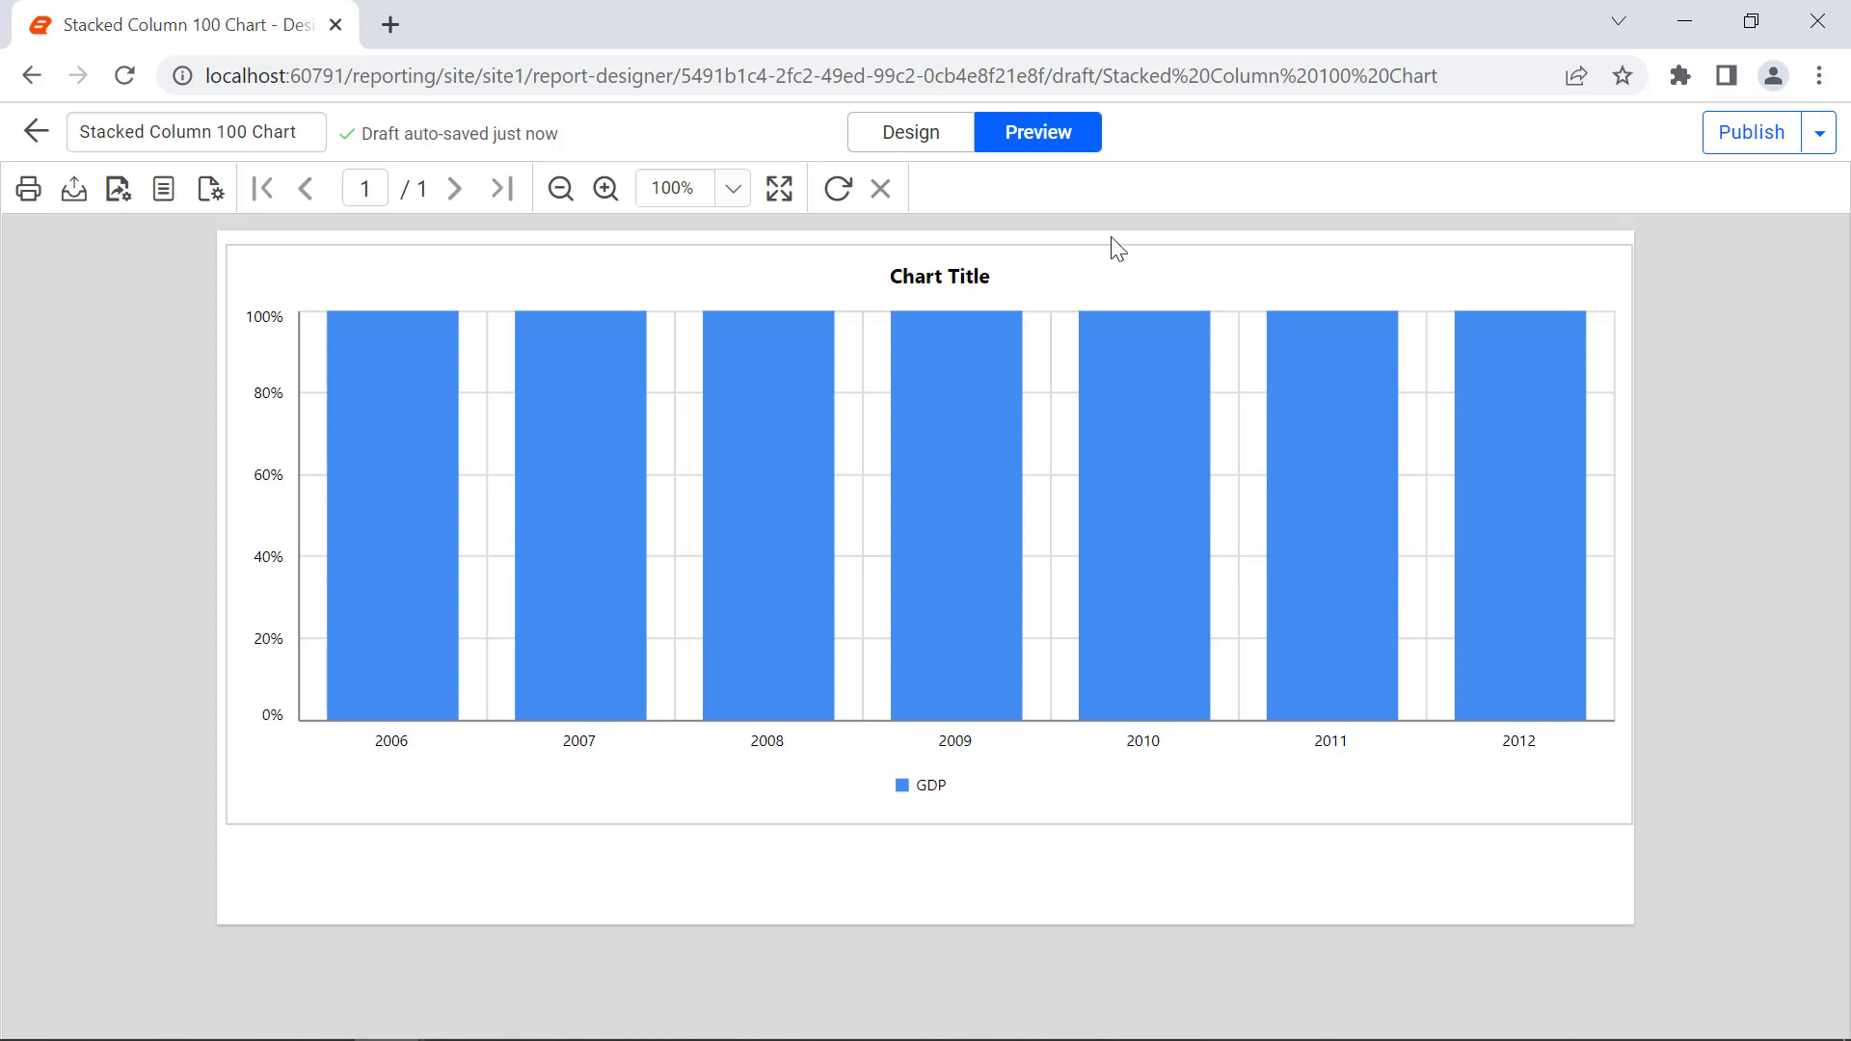
{"action": "left_click", "coordinate": [949, 147]}
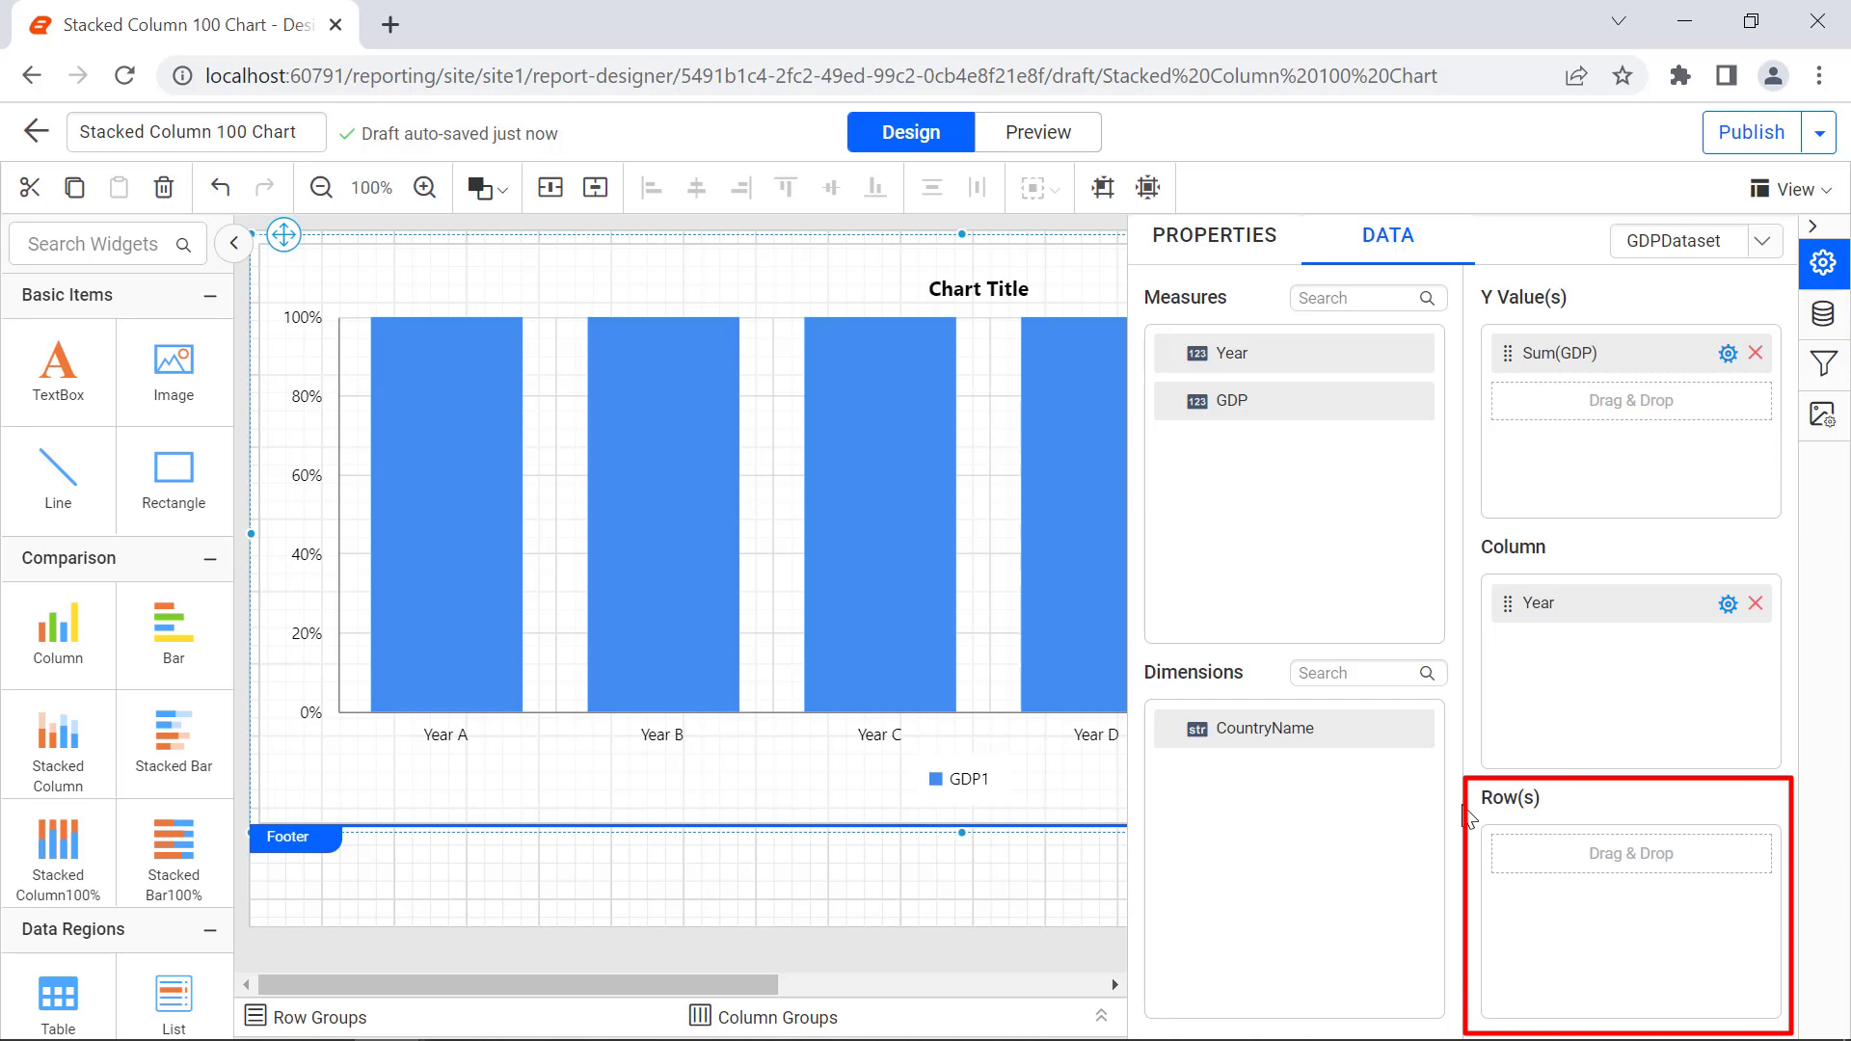
Assign the CountryName dimension to the chart's rows and check the stacked series in a report preview
{"action": "left_click_drag", "start_coordinate": [1398, 744], "coordinate": [1518, 856]}
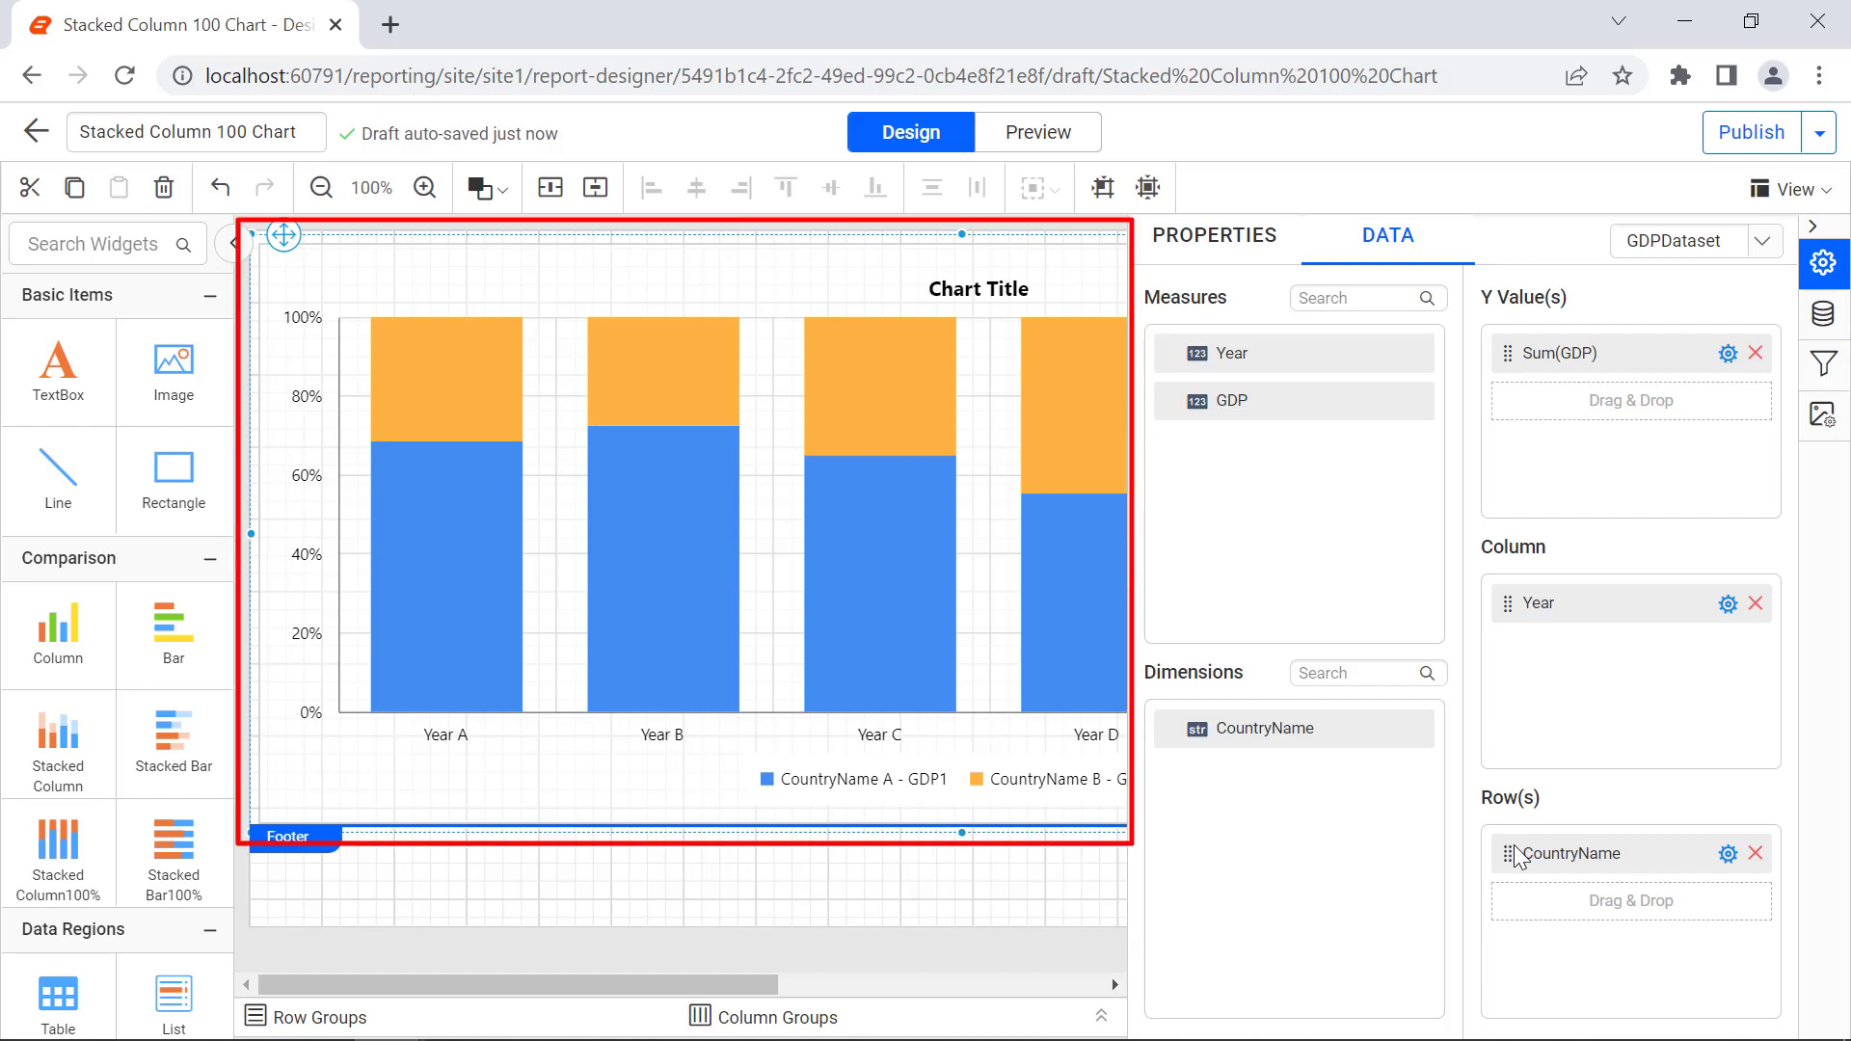
{"action": "left_click", "coordinate": [1038, 132]}
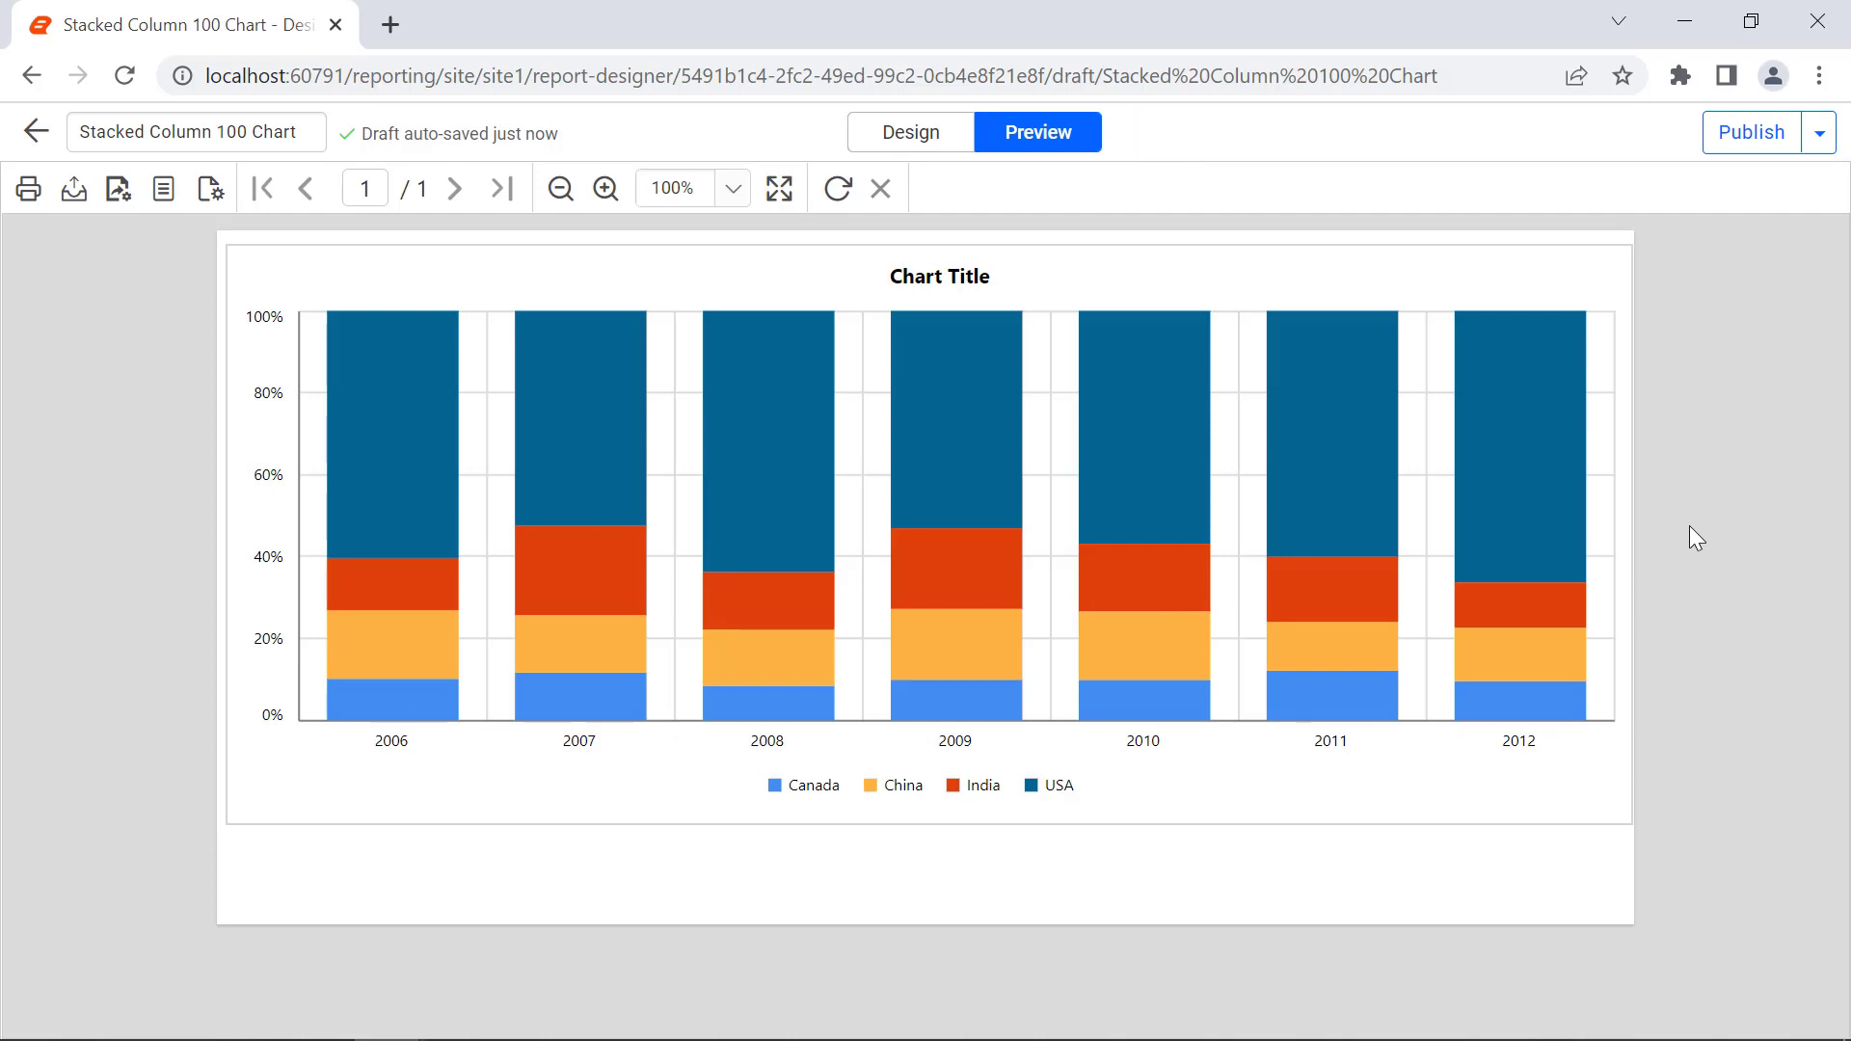
{"action": "left_click", "coordinate": [941, 135]}
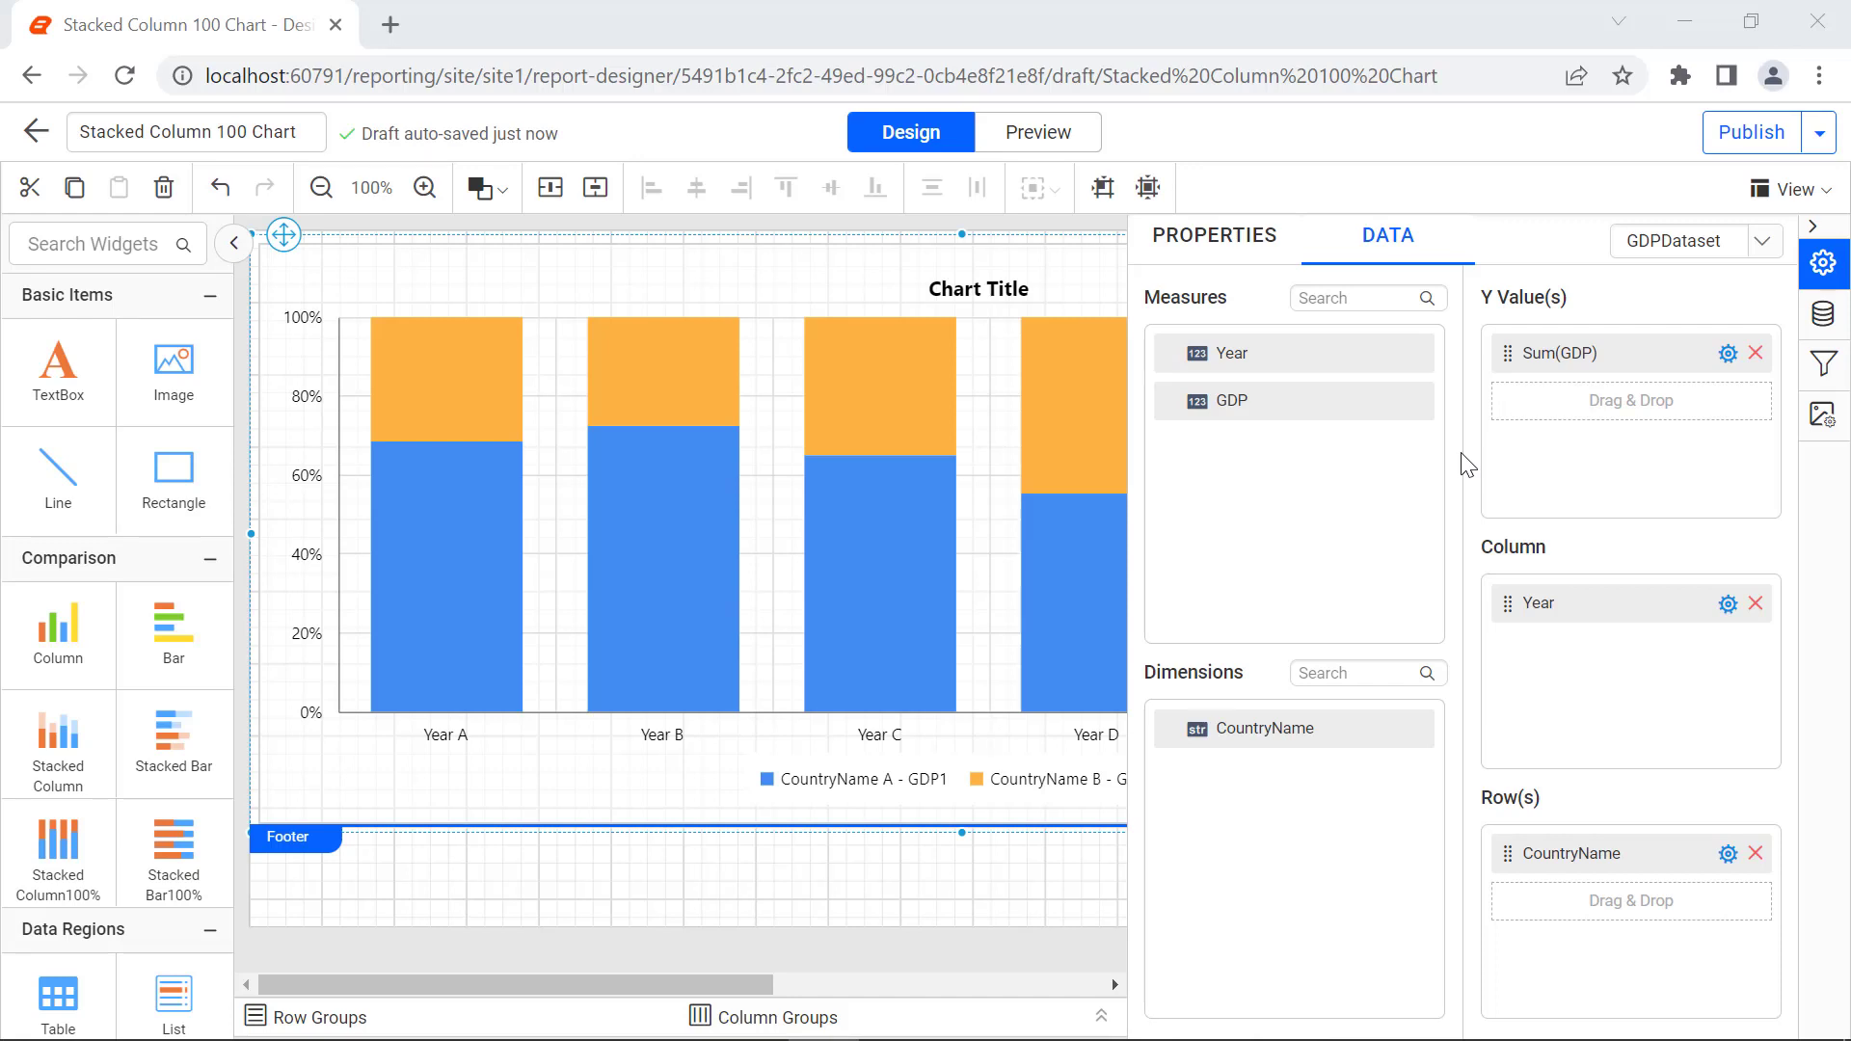
Set the chart's outer border style to Double and its color to black in the appearance properties
{"action": "left_click", "coordinate": [1258, 258]}
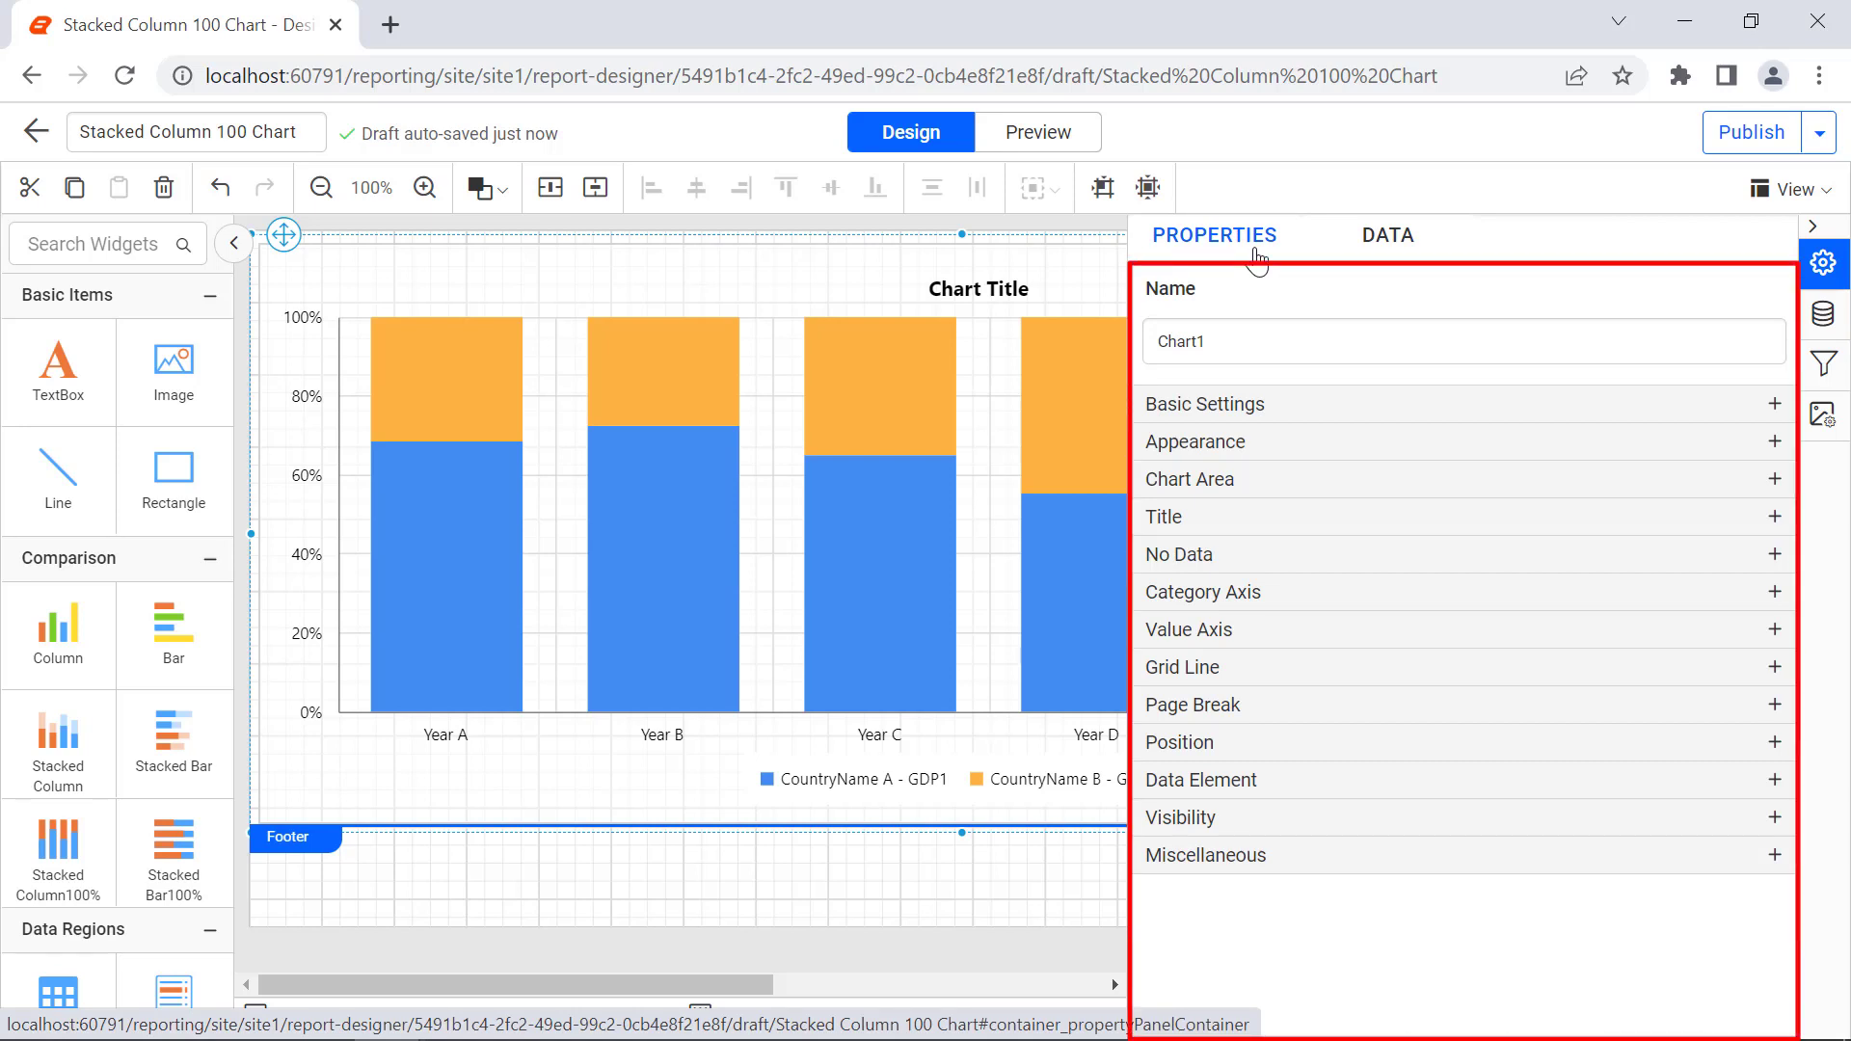
{"action": "left_click", "coordinate": [1426, 442]}
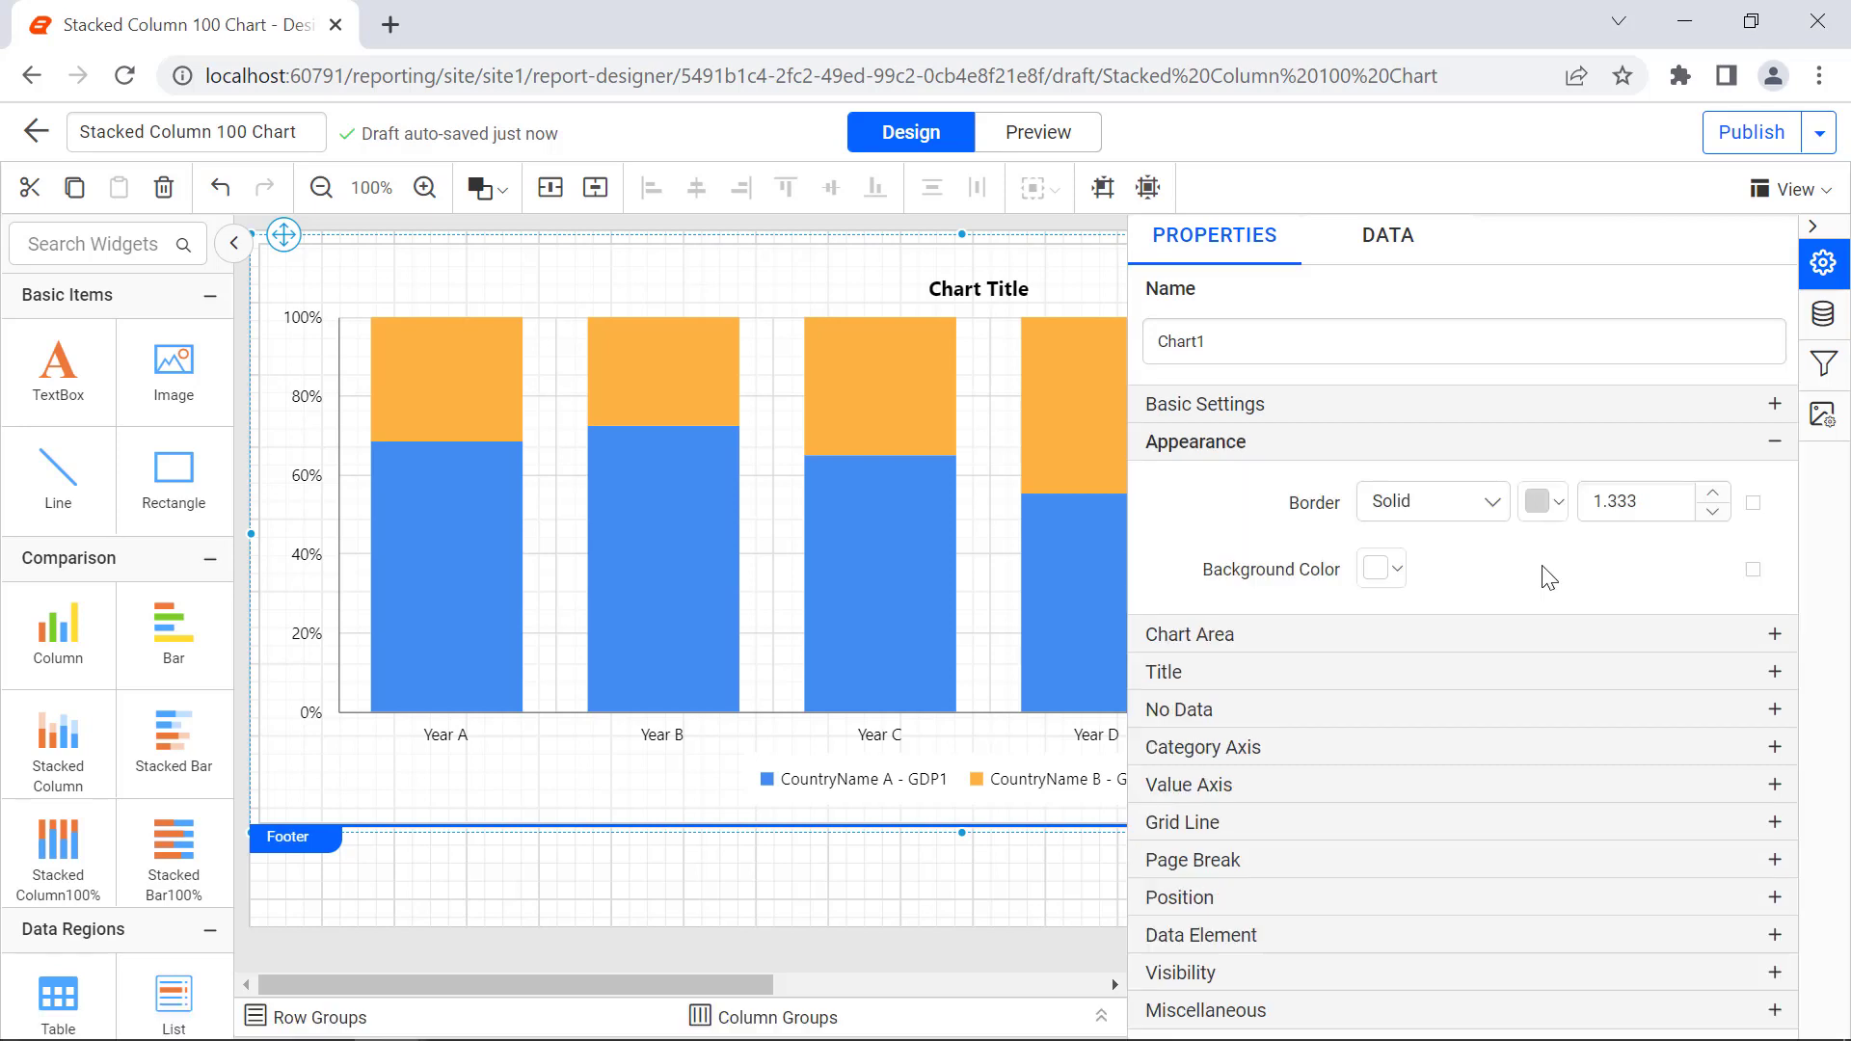
{"action": "left_click", "coordinate": [1388, 513]}
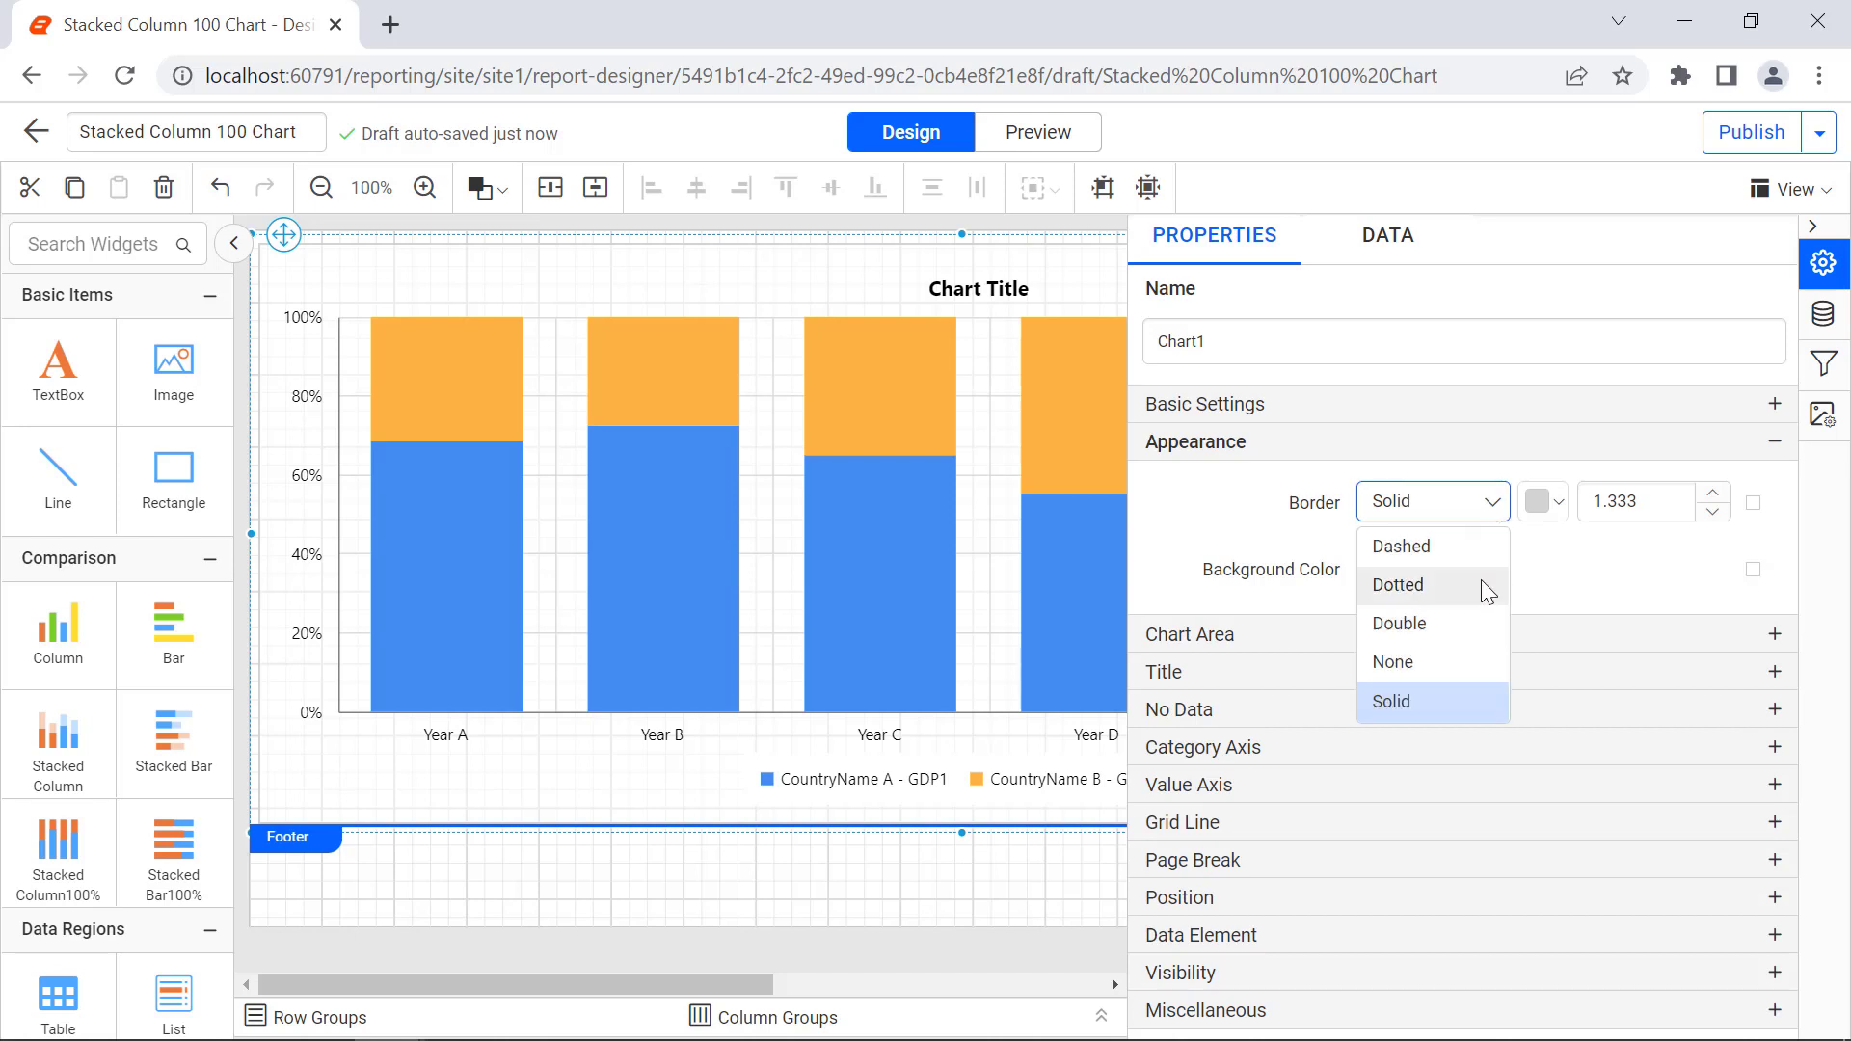
{"action": "left_click", "coordinate": [1479, 621]}
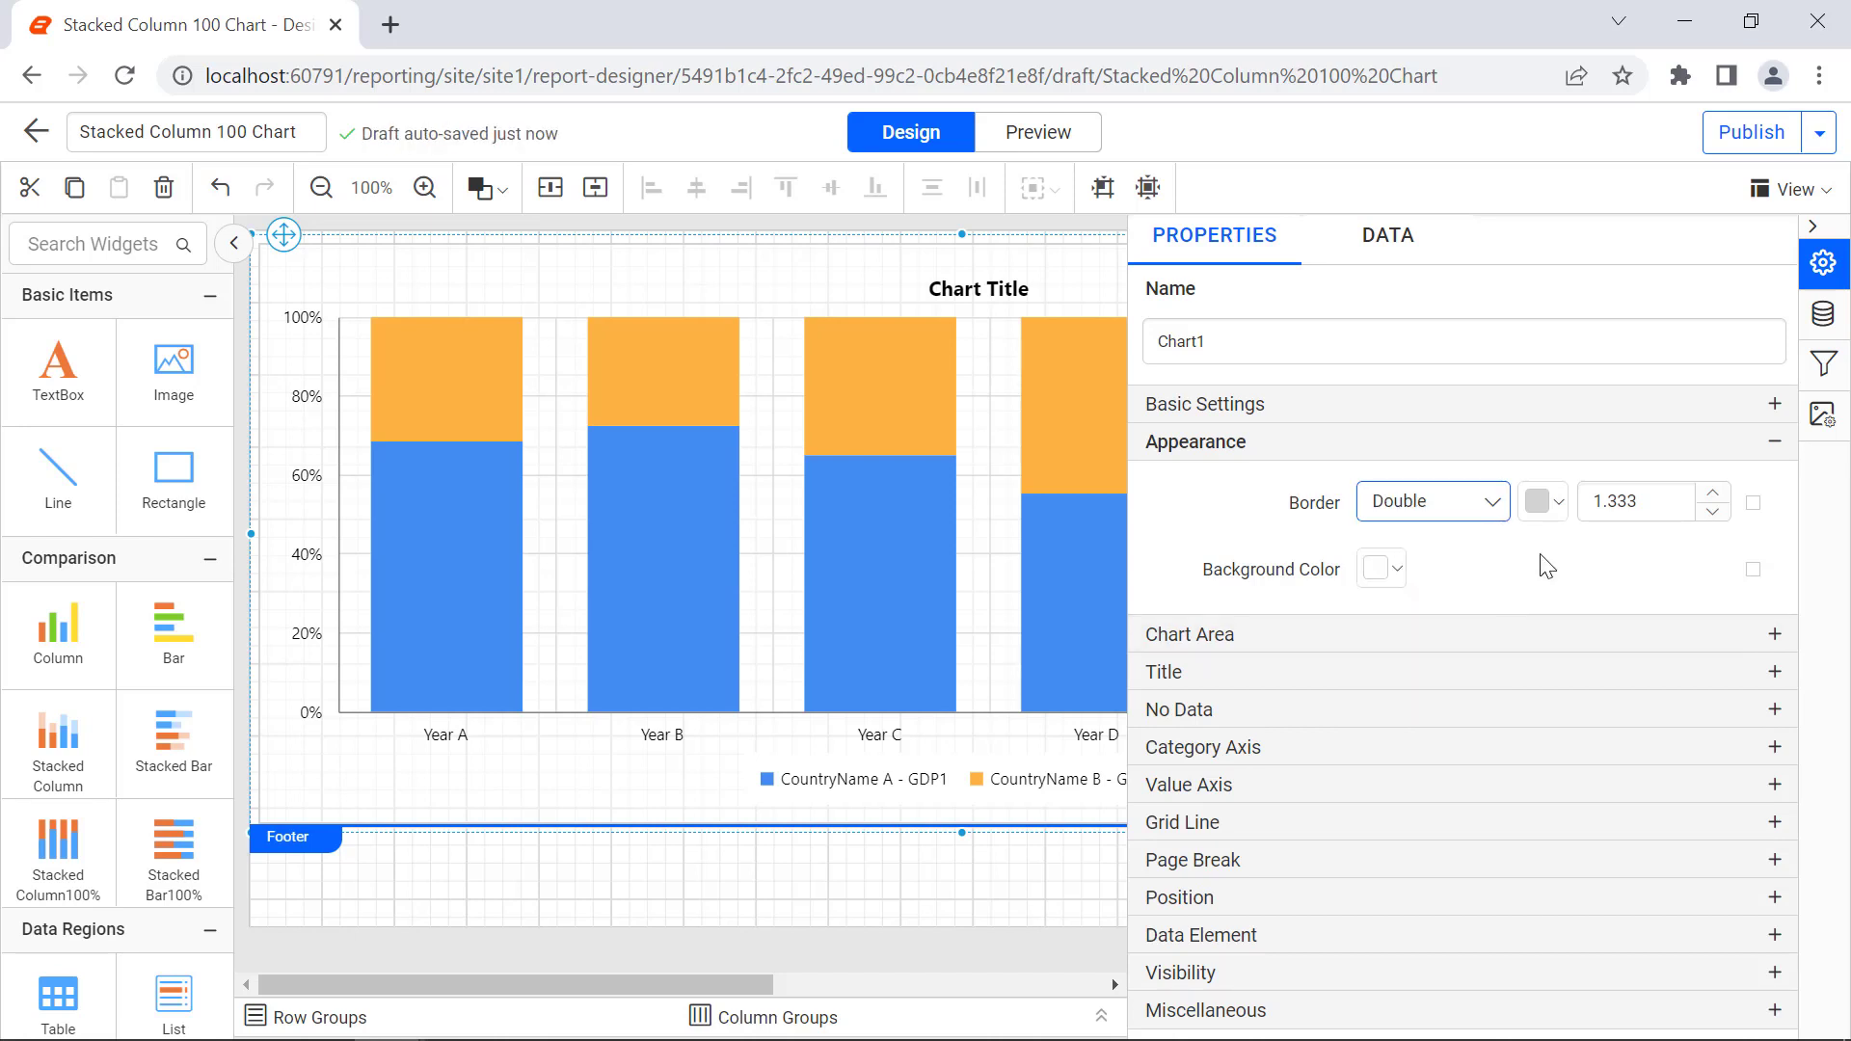
{"action": "left_click", "coordinate": [1542, 502]}
{"action": "left_click", "coordinate": [1535, 760]}
{"action": "left_click", "coordinate": [1673, 911]}
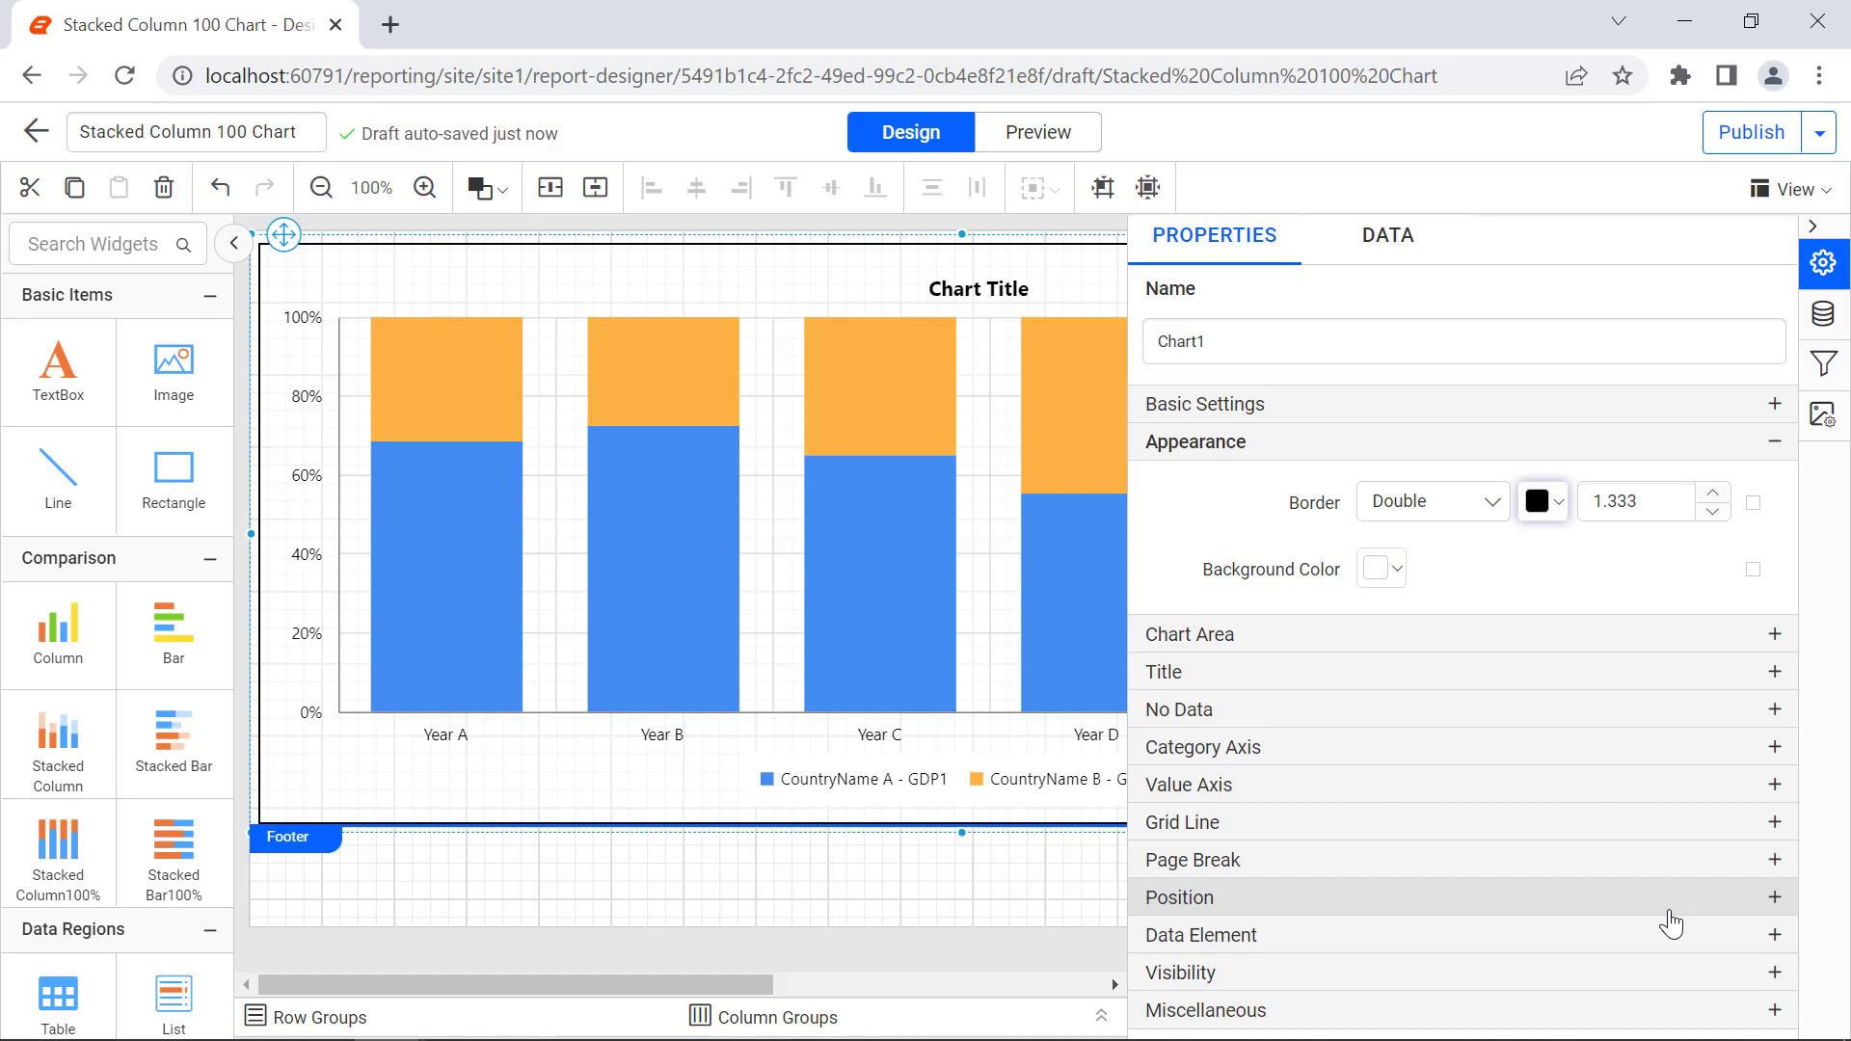
Set the chart's outer border width to 1.833
{"action": "left_click", "coordinate": [1657, 501]}
{"action": "key", "text": "Left"}
{"action": "key", "text": "Left"}
{"action": "key", "text": "BackSpace"}
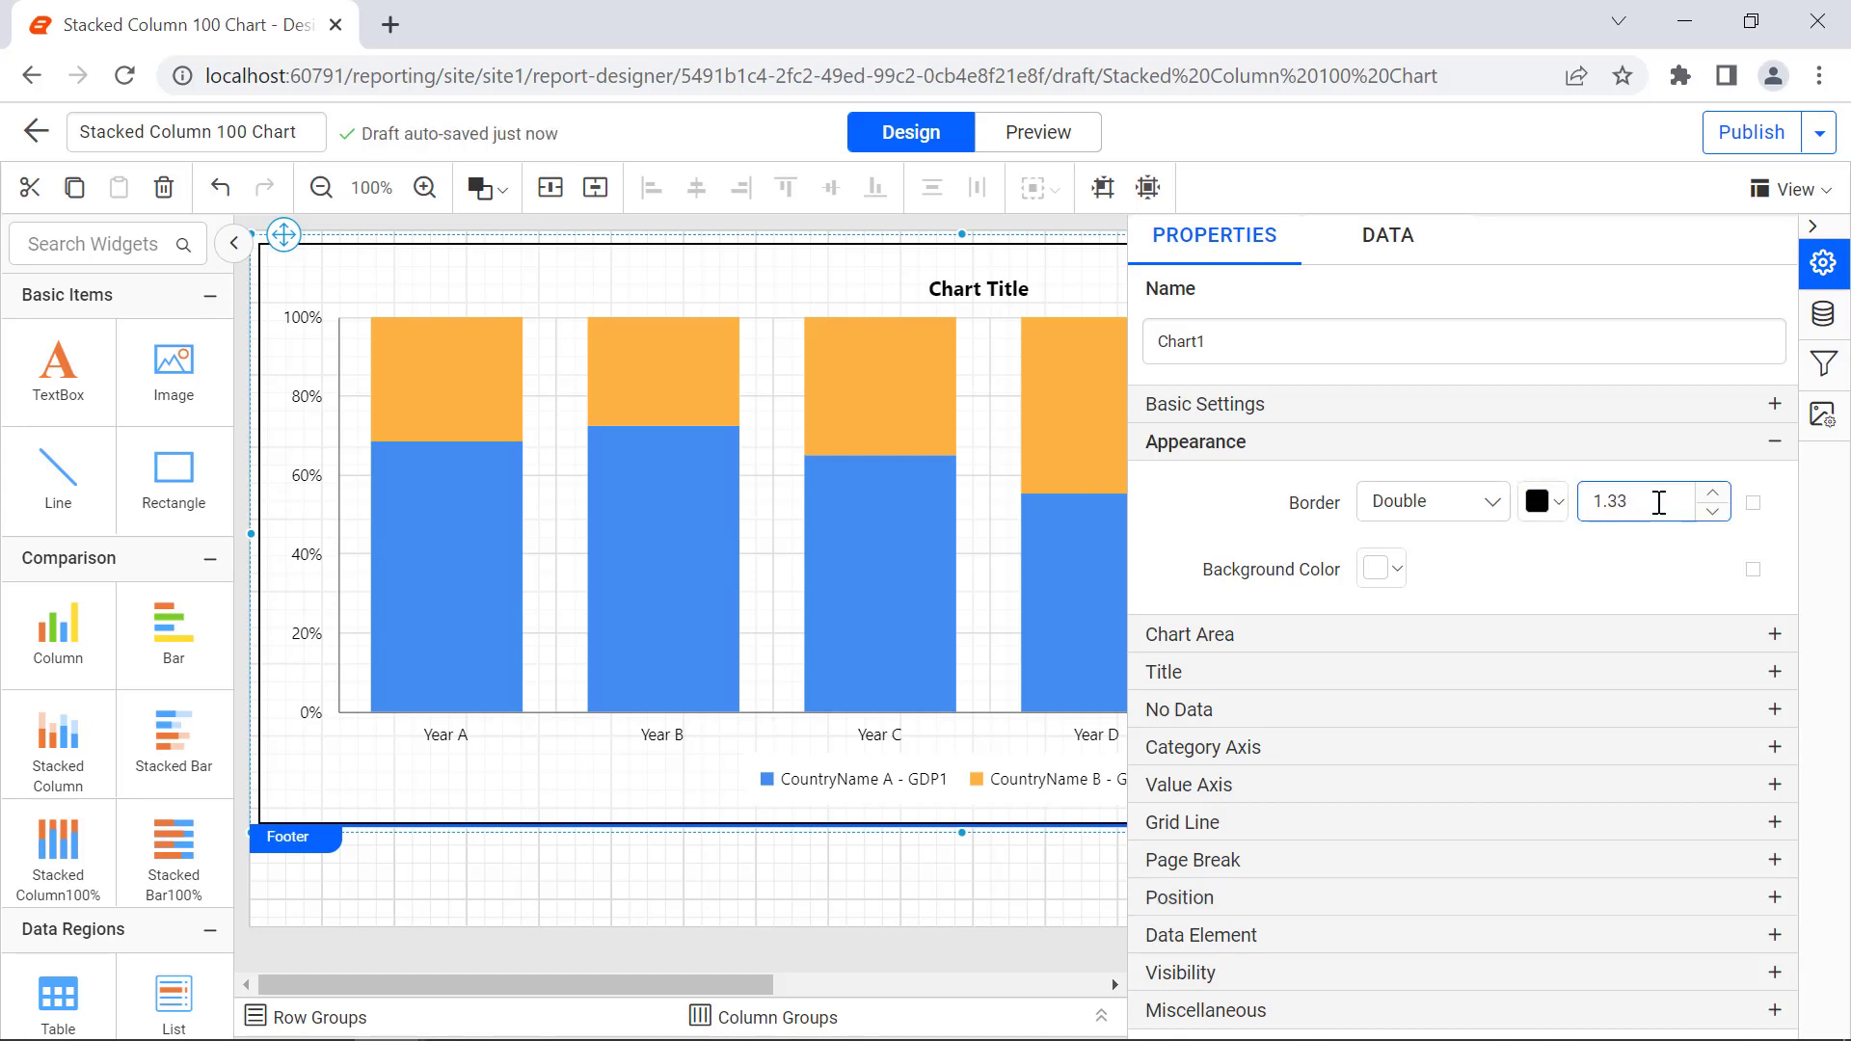
{"action": "type", "text": "8"}
{"action": "left_click", "coordinate": [1673, 537]}
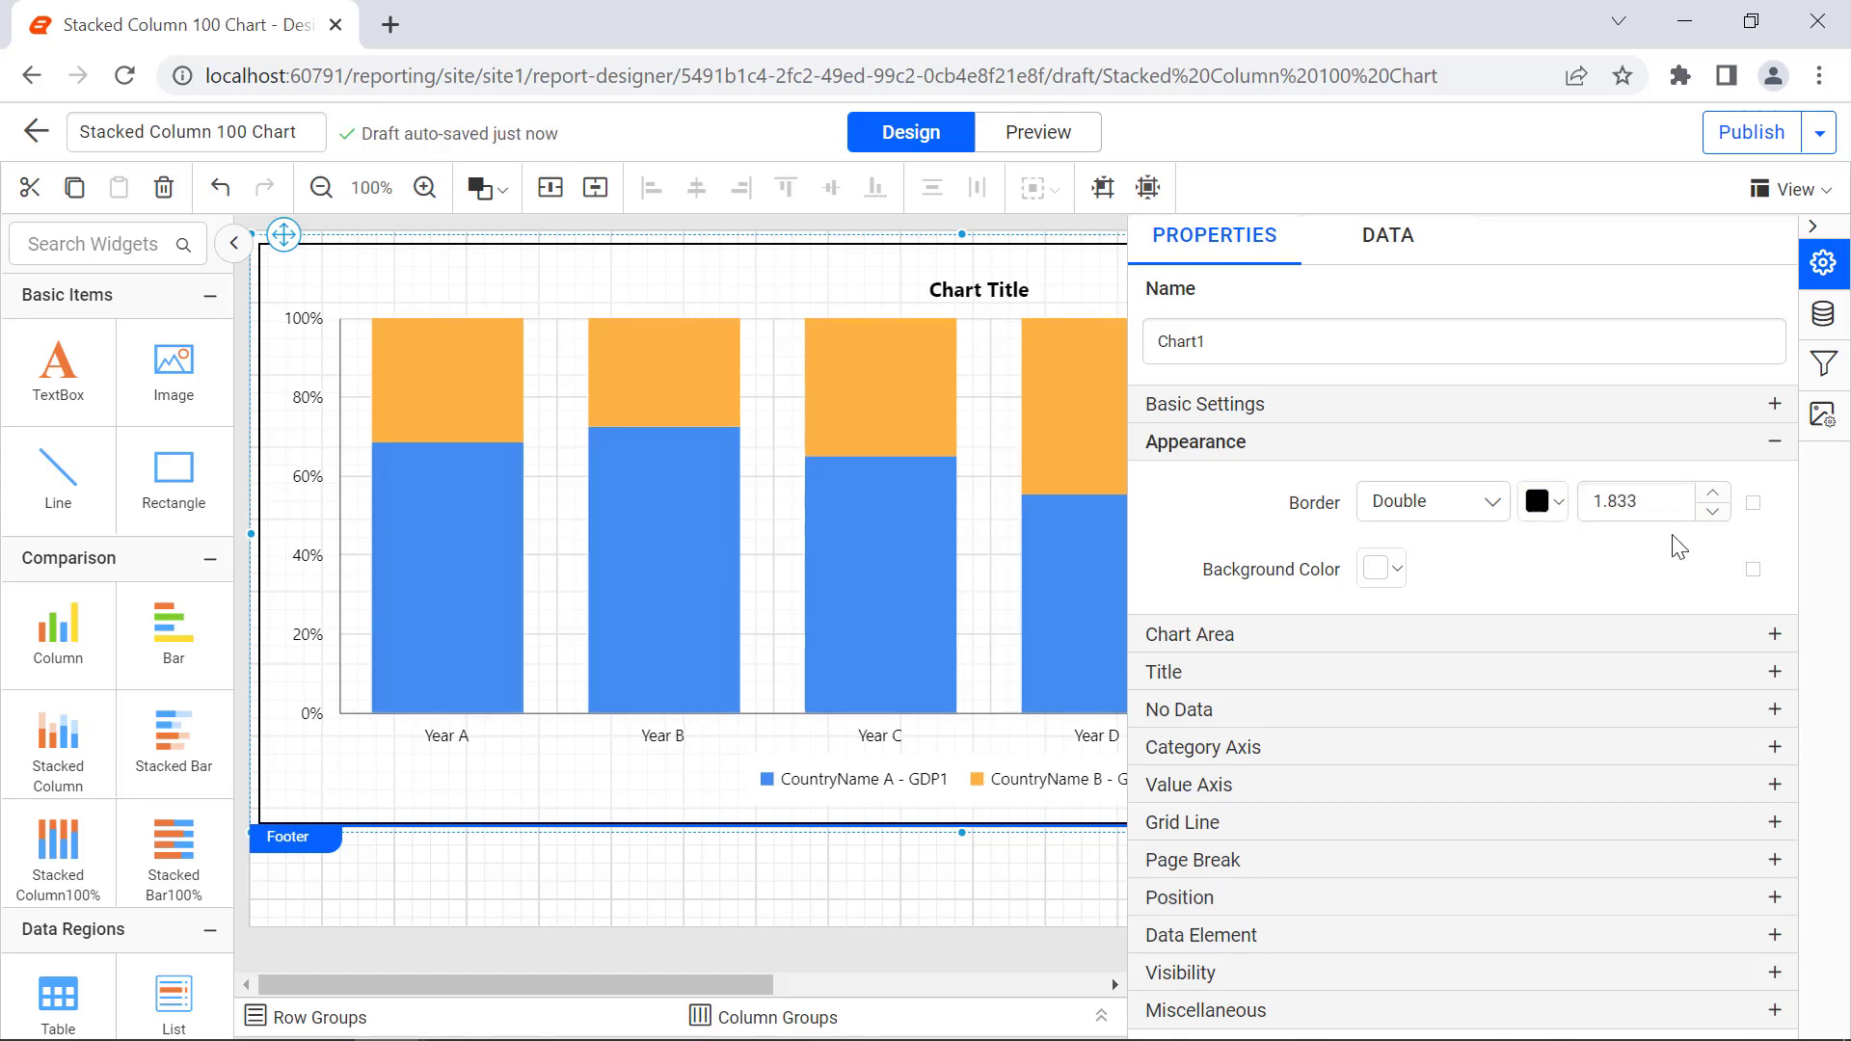
Enable the border around the chart area
{"action": "left_click", "coordinate": [1504, 633]}
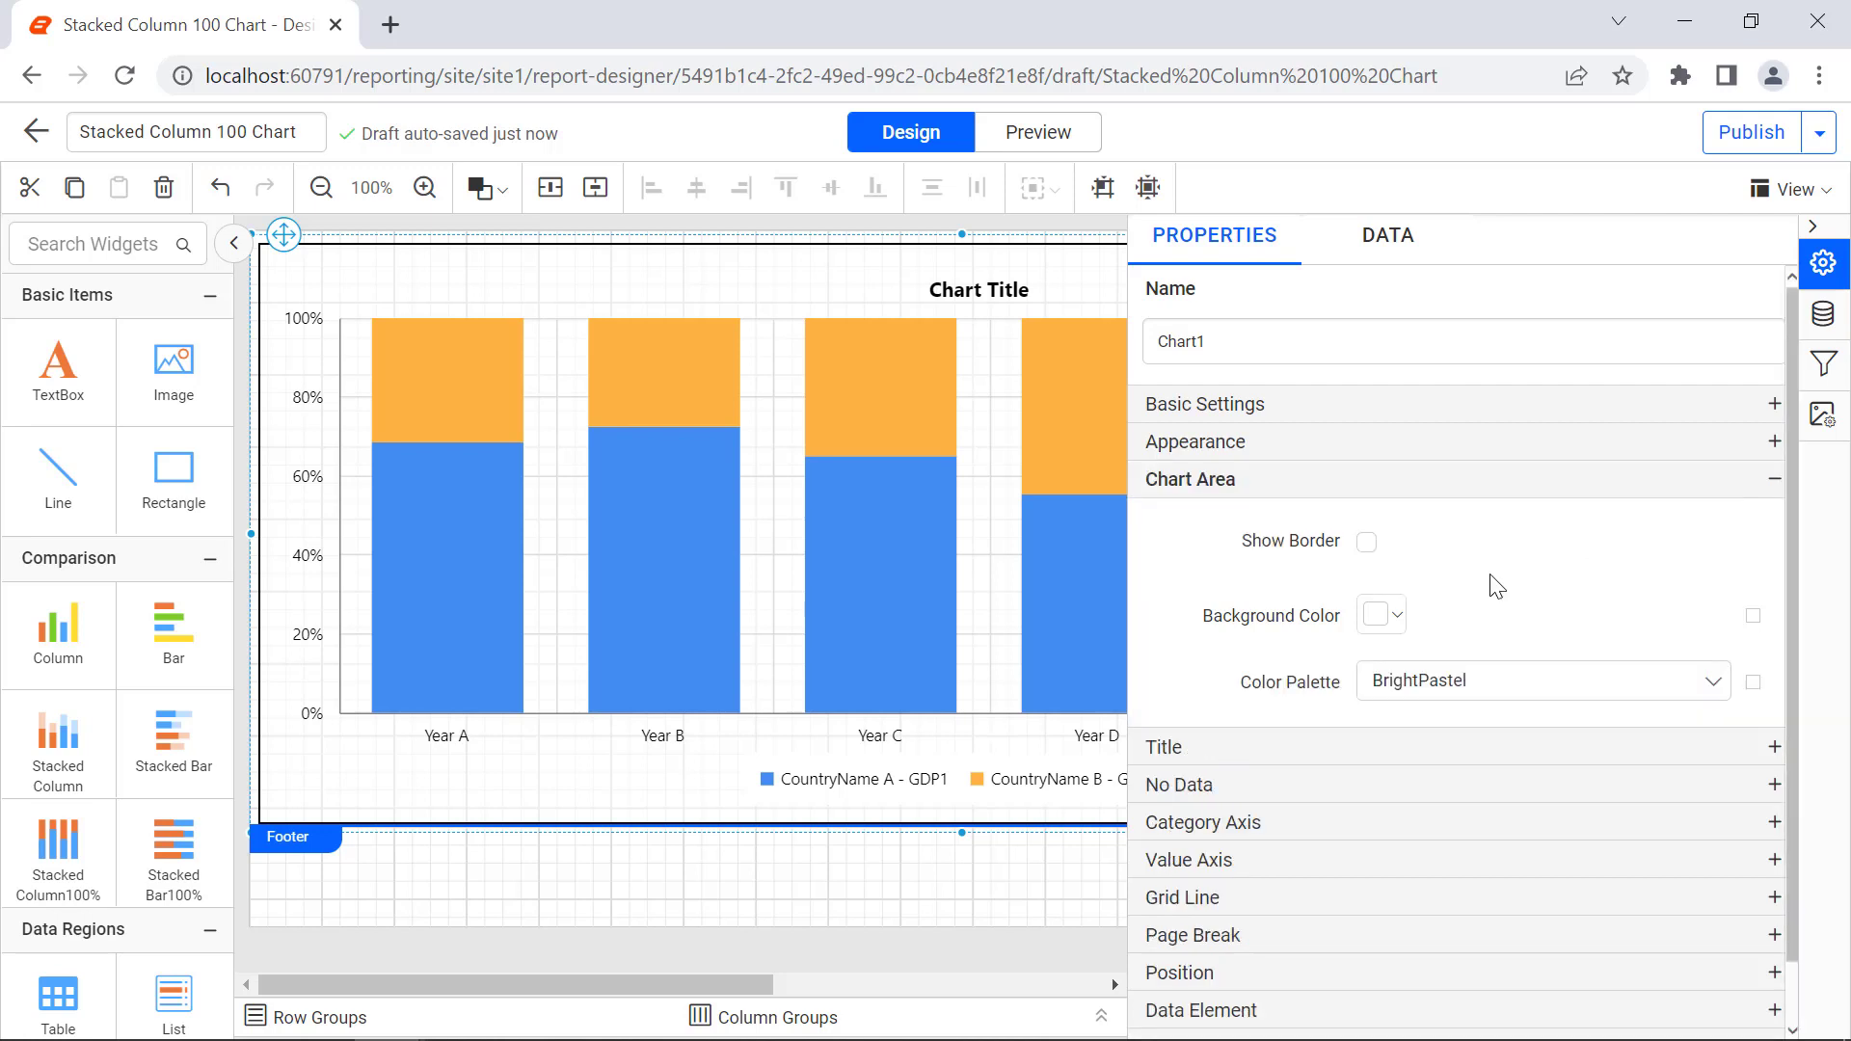
{"action": "left_click", "coordinate": [1367, 542]}
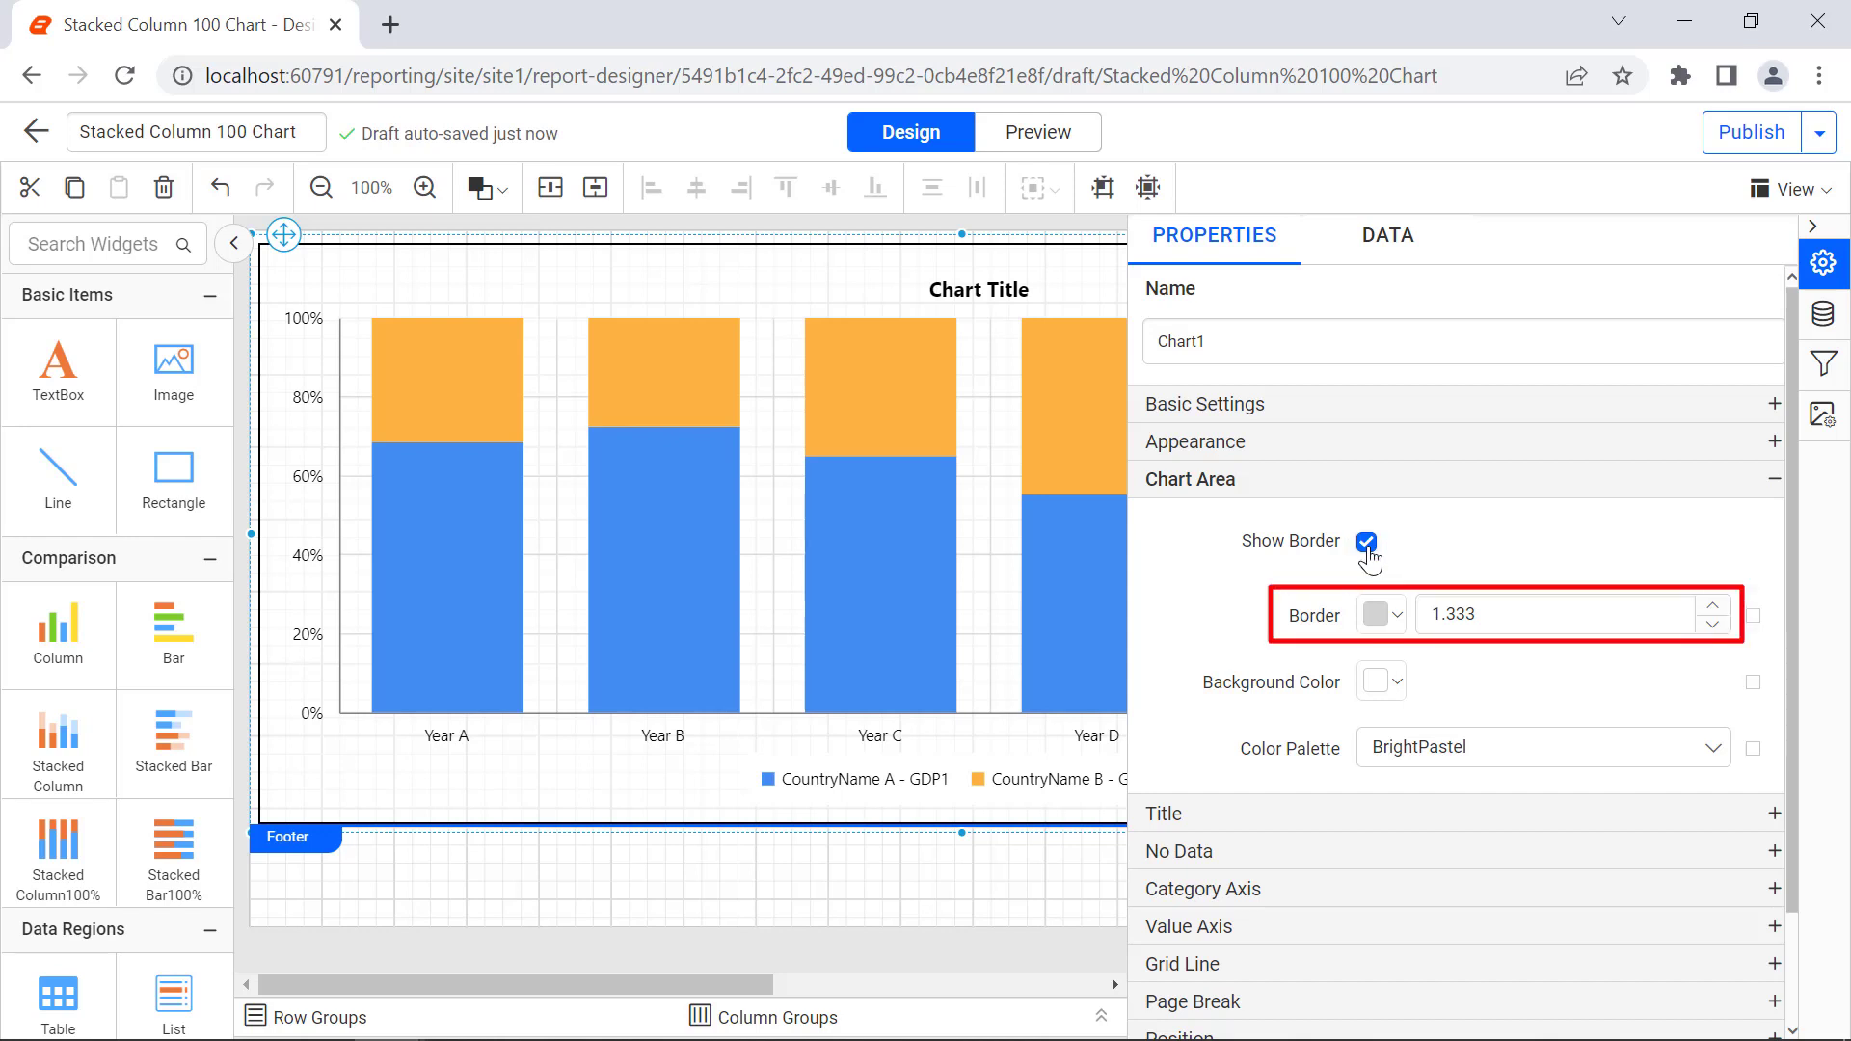
Set the chart area border color to black and its width to 2
{"action": "left_click", "coordinate": [1381, 614]}
{"action": "left_click", "coordinate": [1397, 71]}
{"action": "left_click", "coordinate": [1532, 541]}
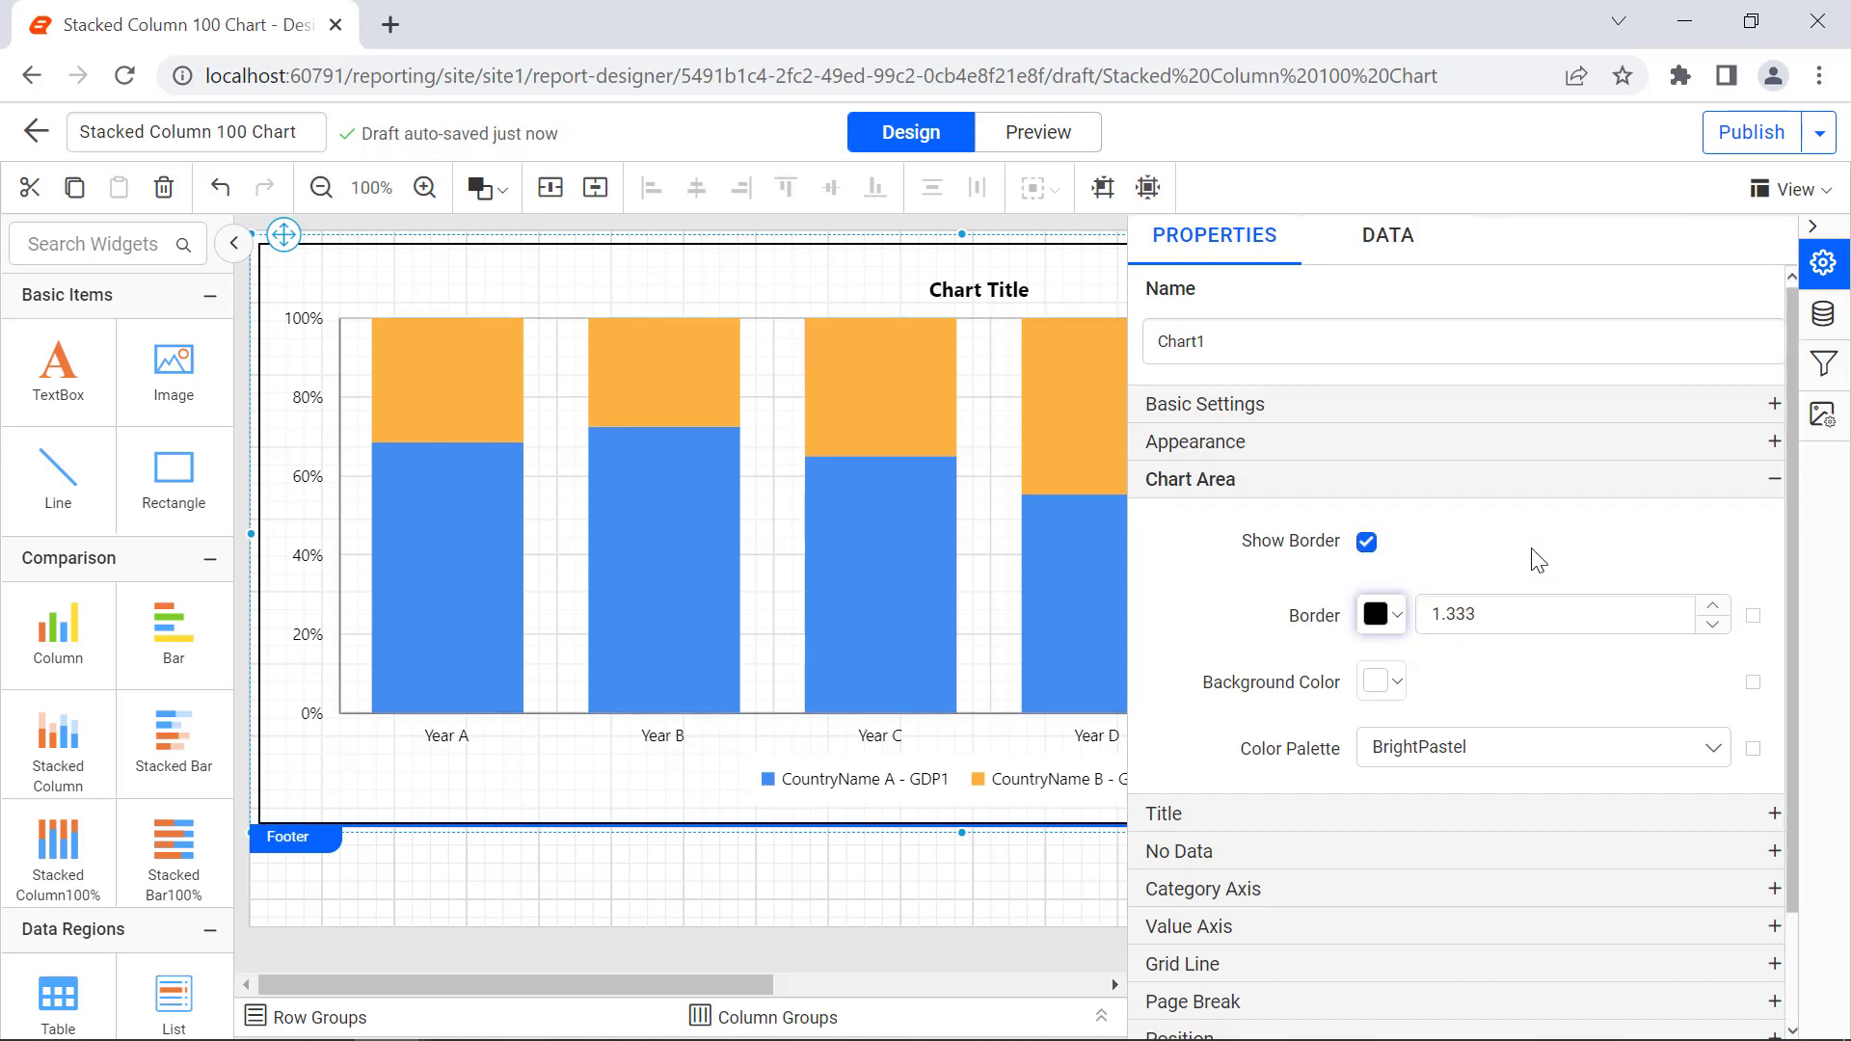
{"action": "double_click", "coordinate": [1451, 614]}
{"action": "type", "text": "2"}
{"action": "left_click", "coordinate": [1523, 663]}
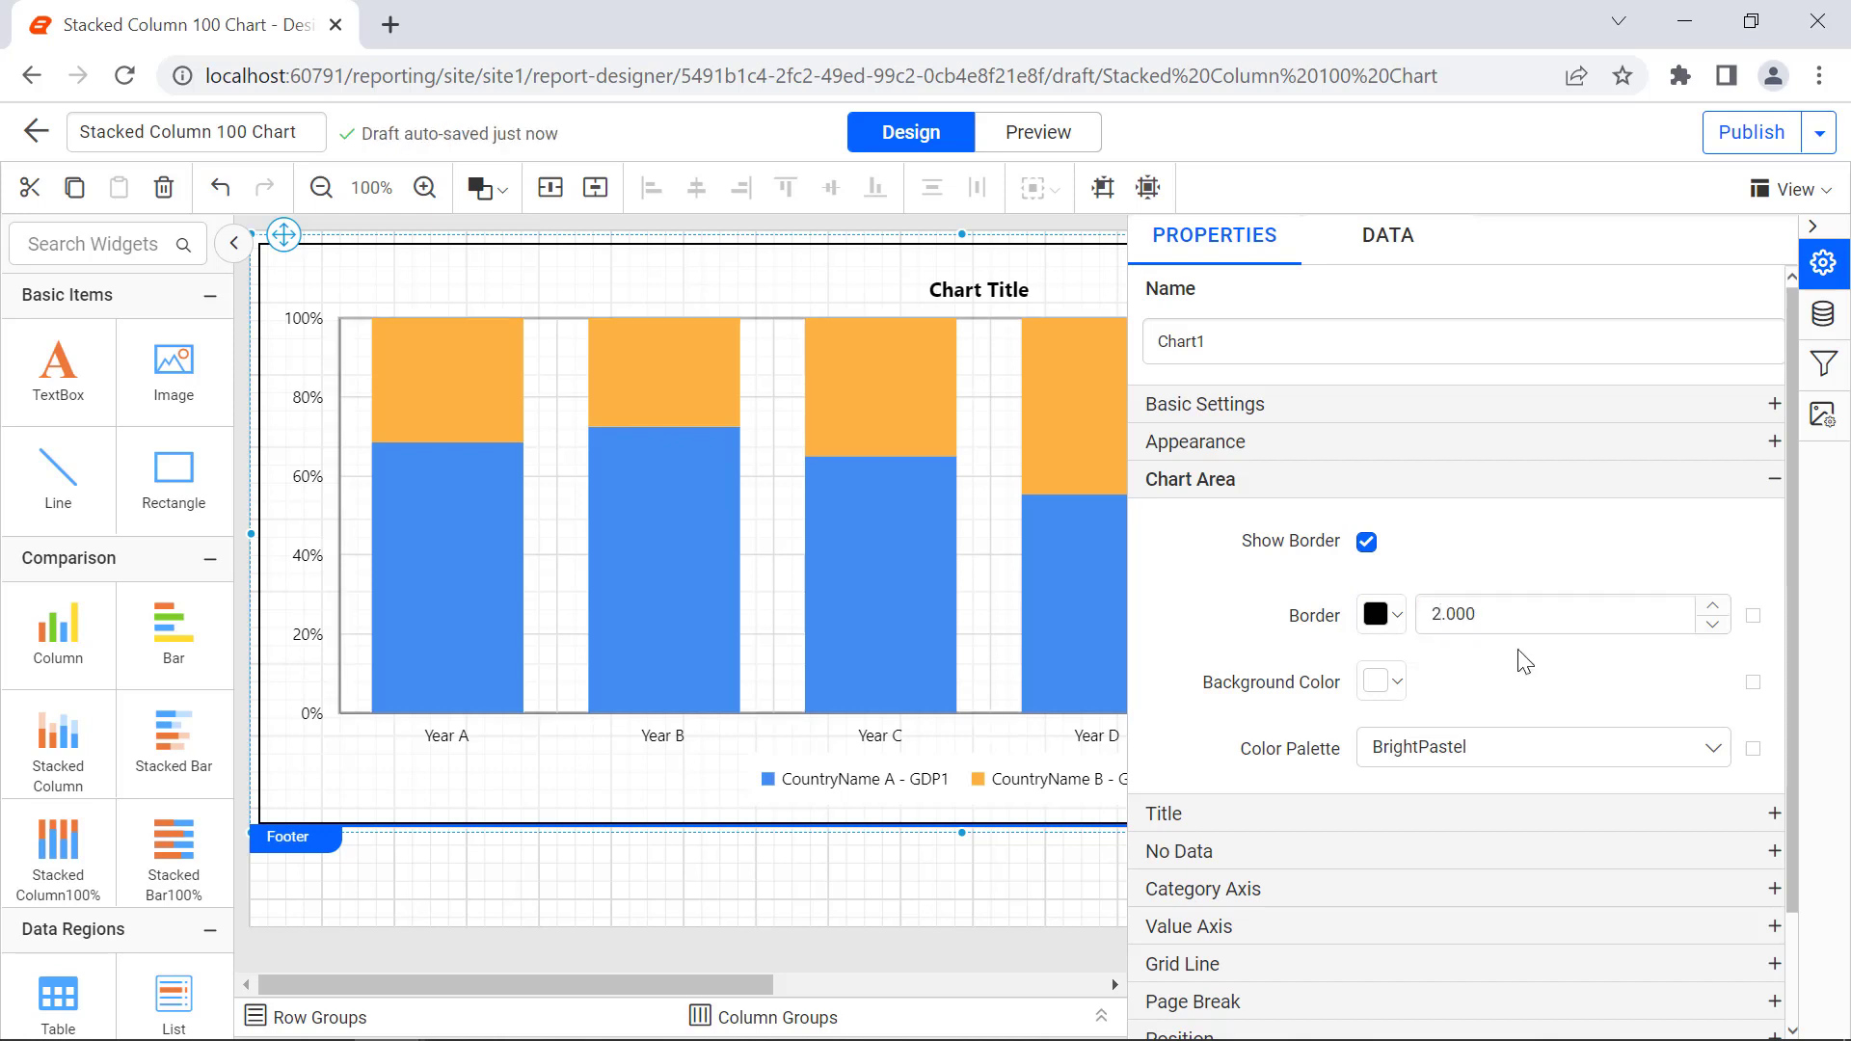
Switch the chart's color palette to Custom
{"action": "left_click", "coordinate": [1543, 748]}
{"action": "scroll", "coordinate": [1571, 926], "scroll_direction": "down", "scroll_amount": 2}
{"action": "left_click", "coordinate": [1571, 964]}
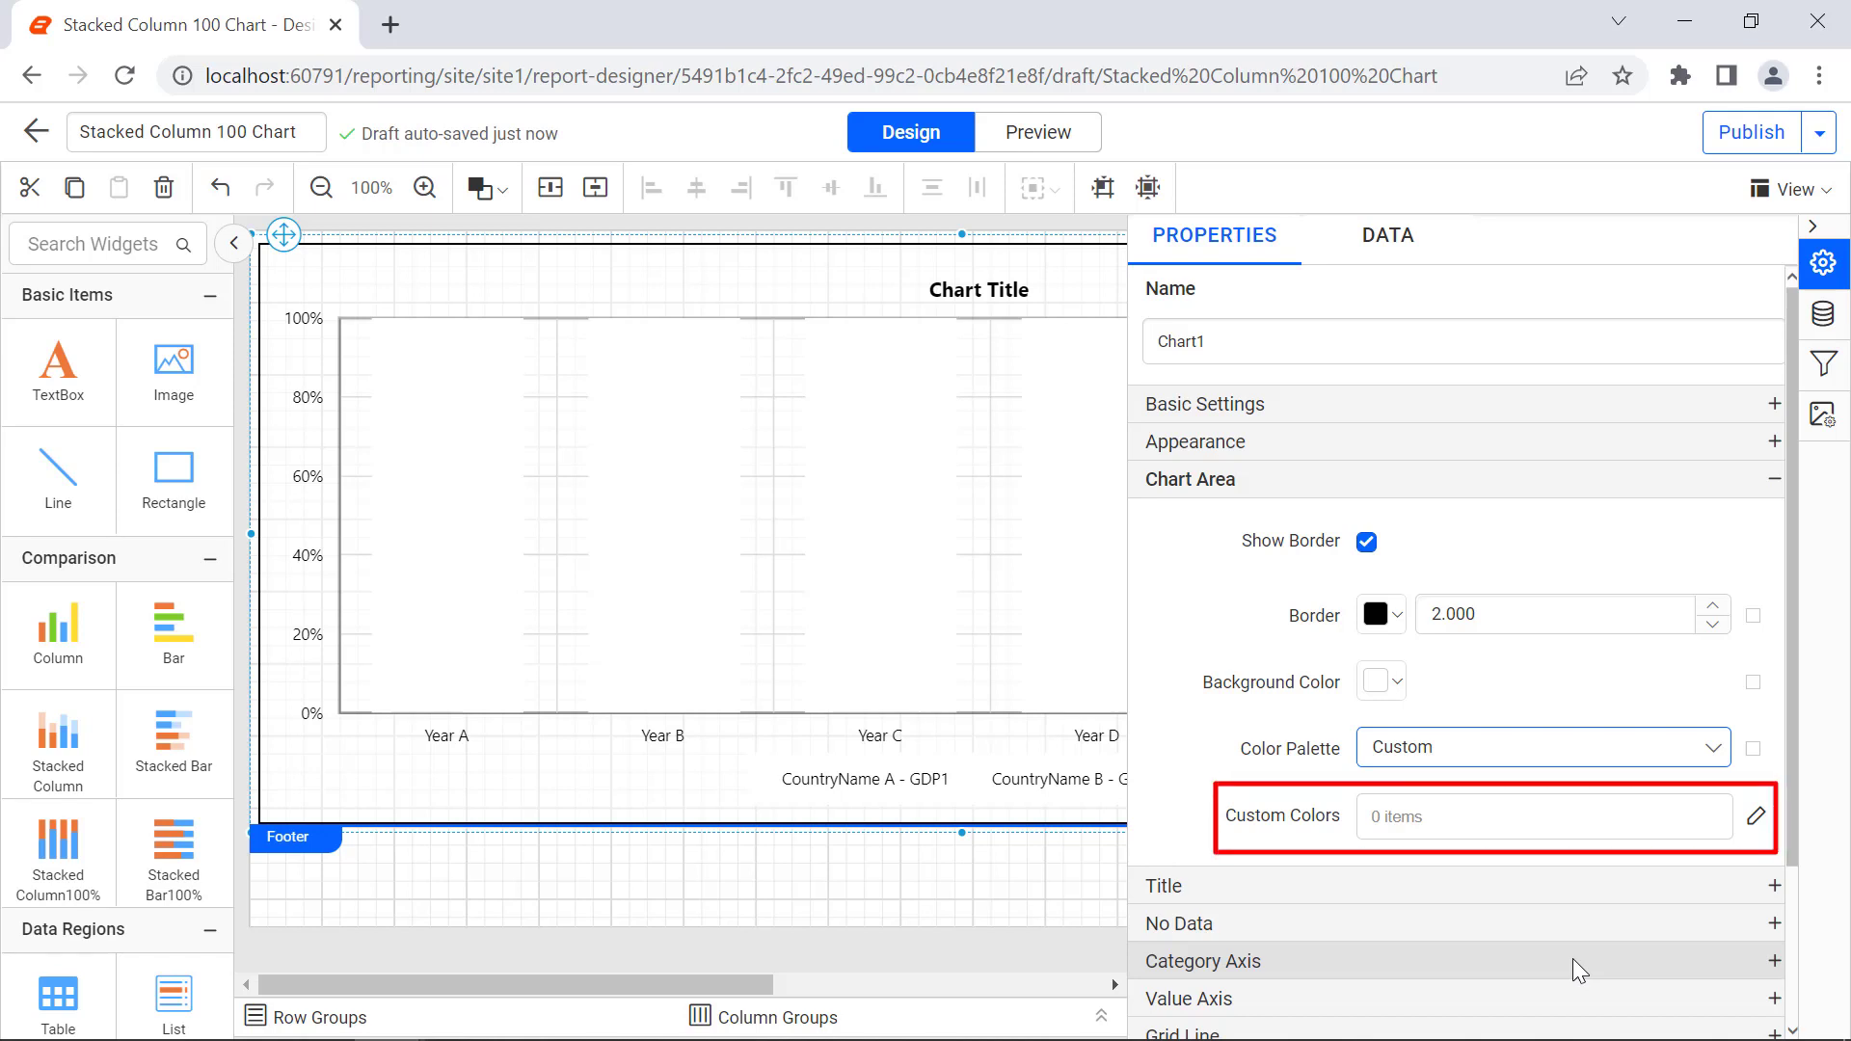
Add dark navy and coral red as the first two custom colors of the chart palette
{"action": "left_click", "coordinate": [1754, 820]}
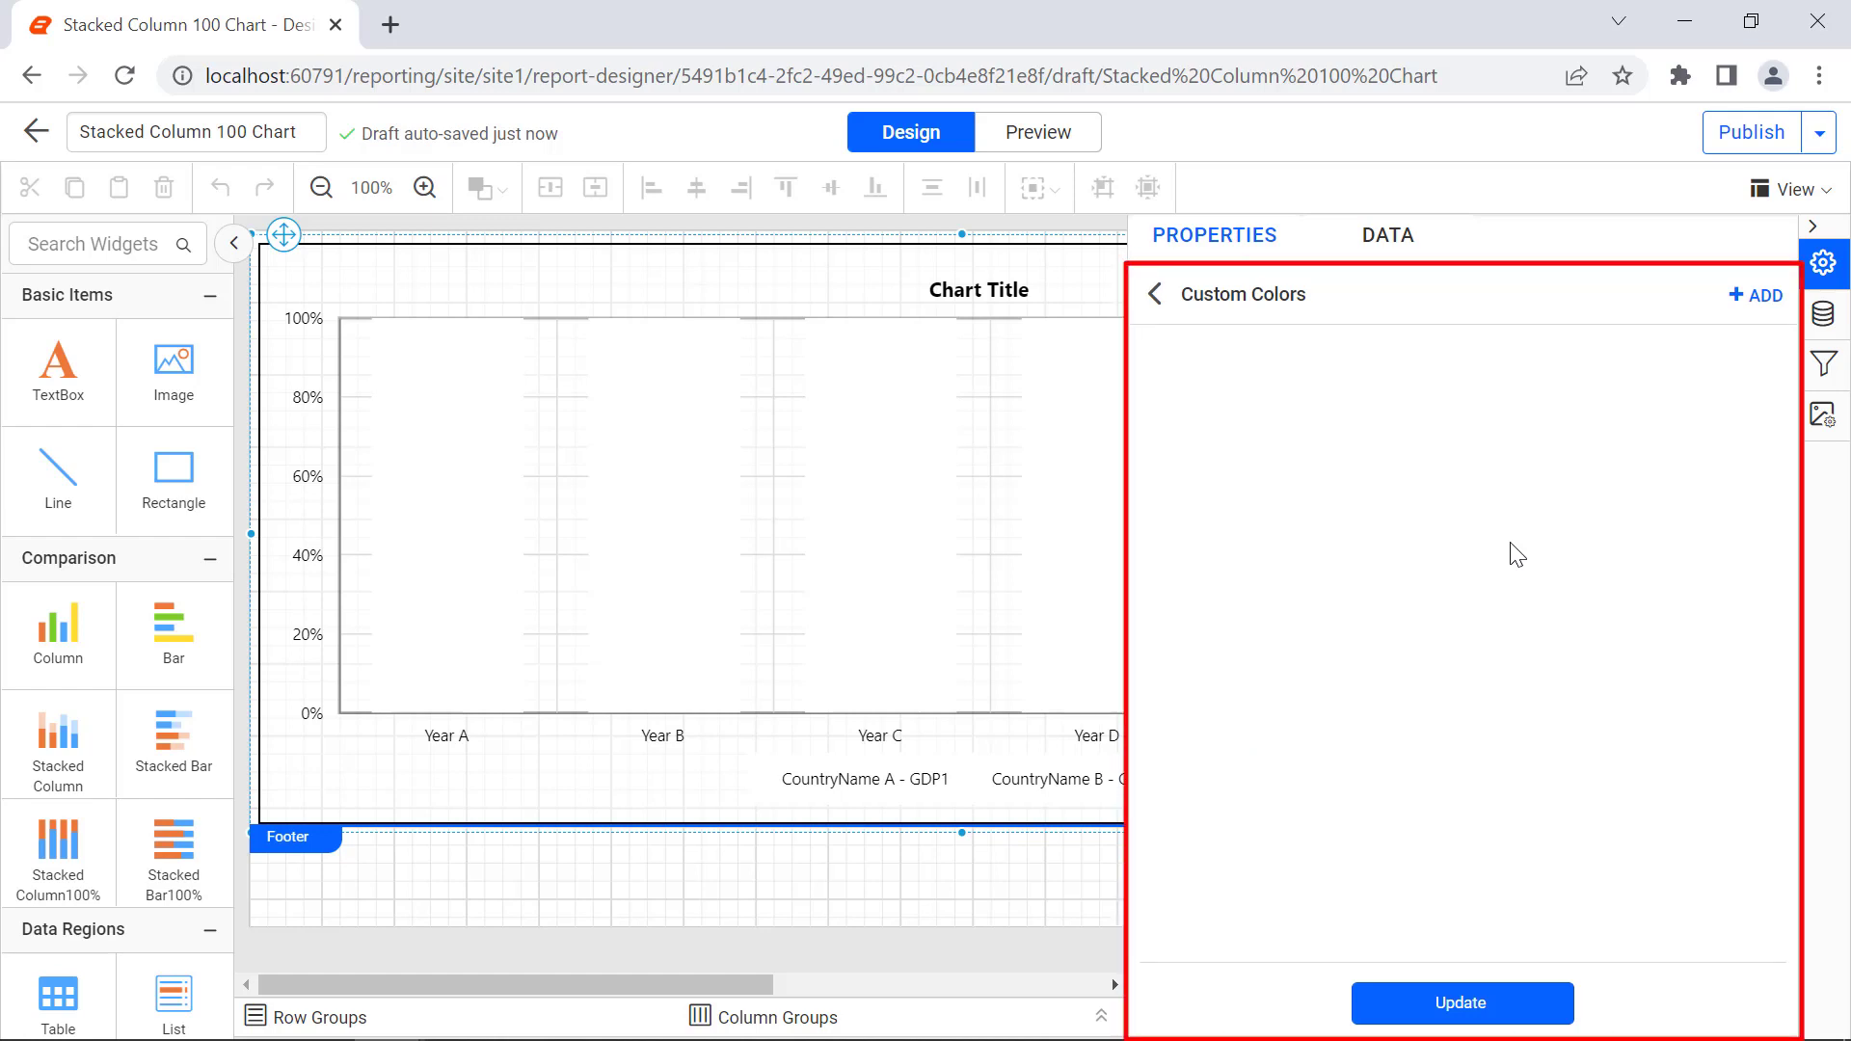
{"action": "left_click", "coordinate": [1753, 297]}
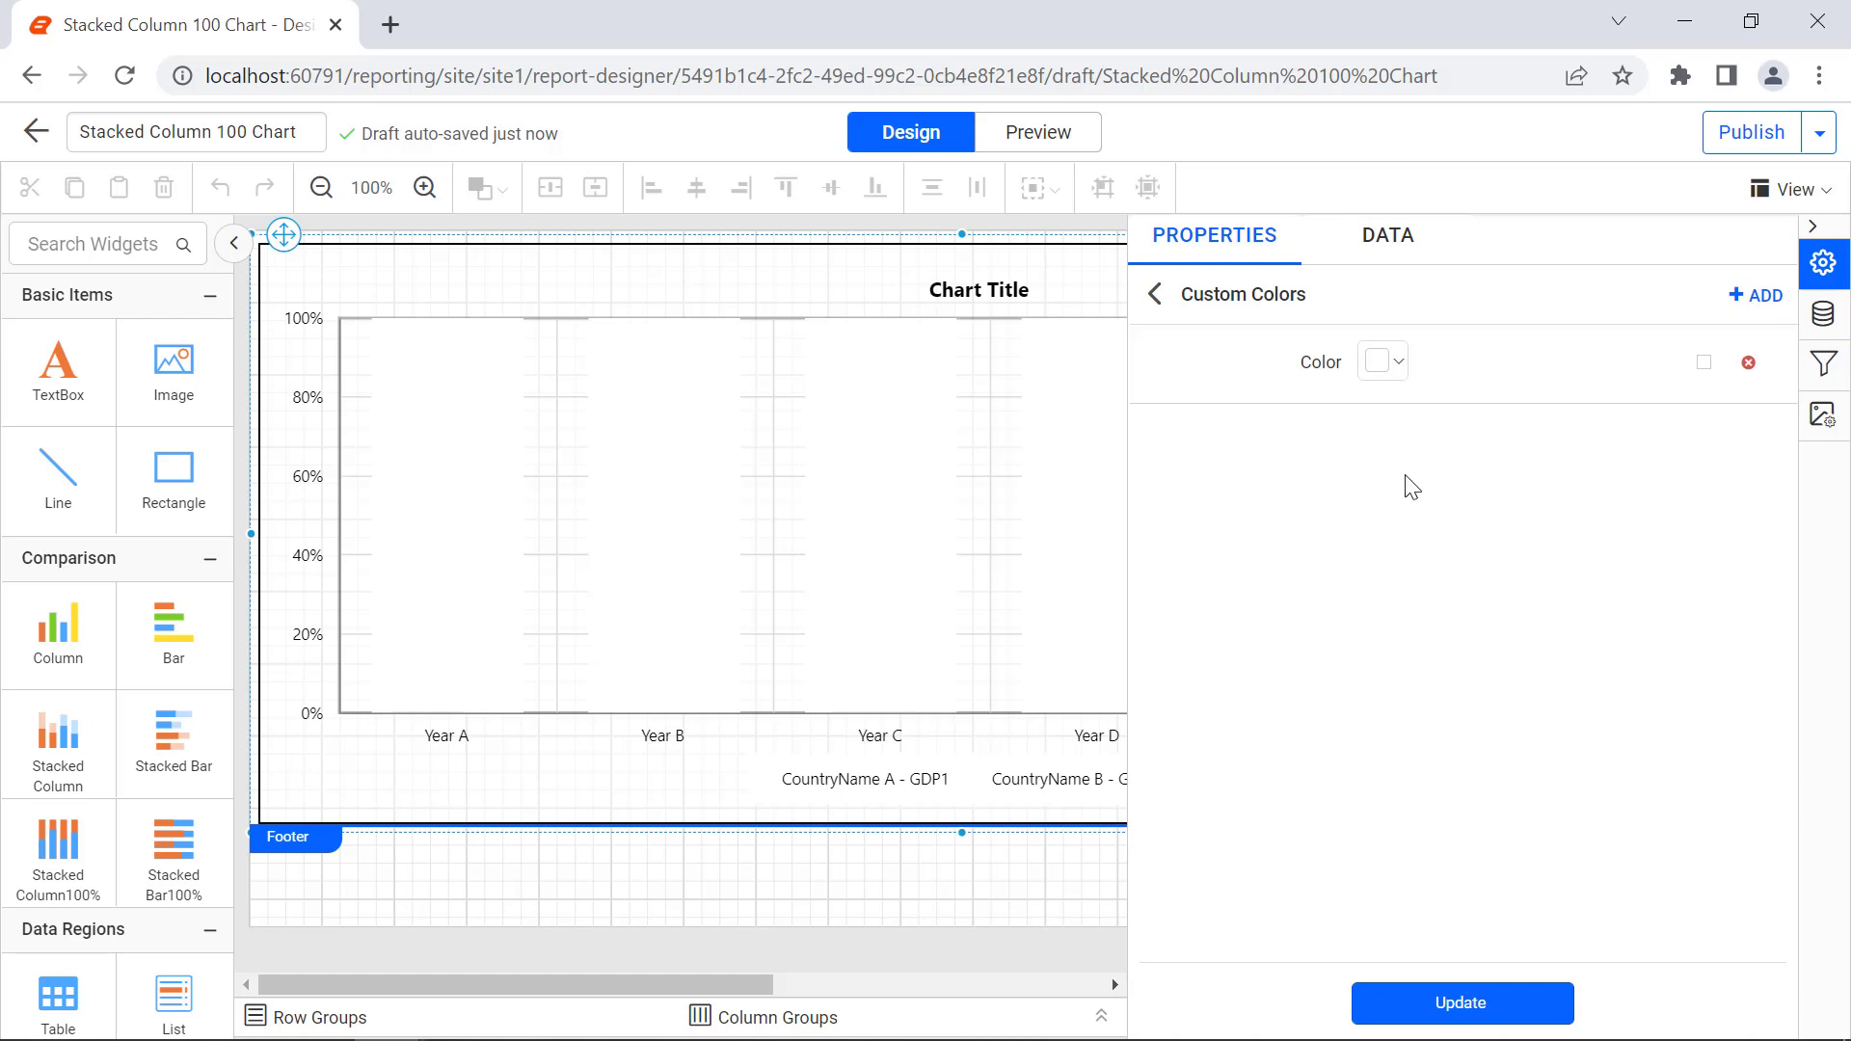
{"action": "left_click", "coordinate": [1397, 362]}
{"action": "left_click", "coordinate": [1539, 771]}
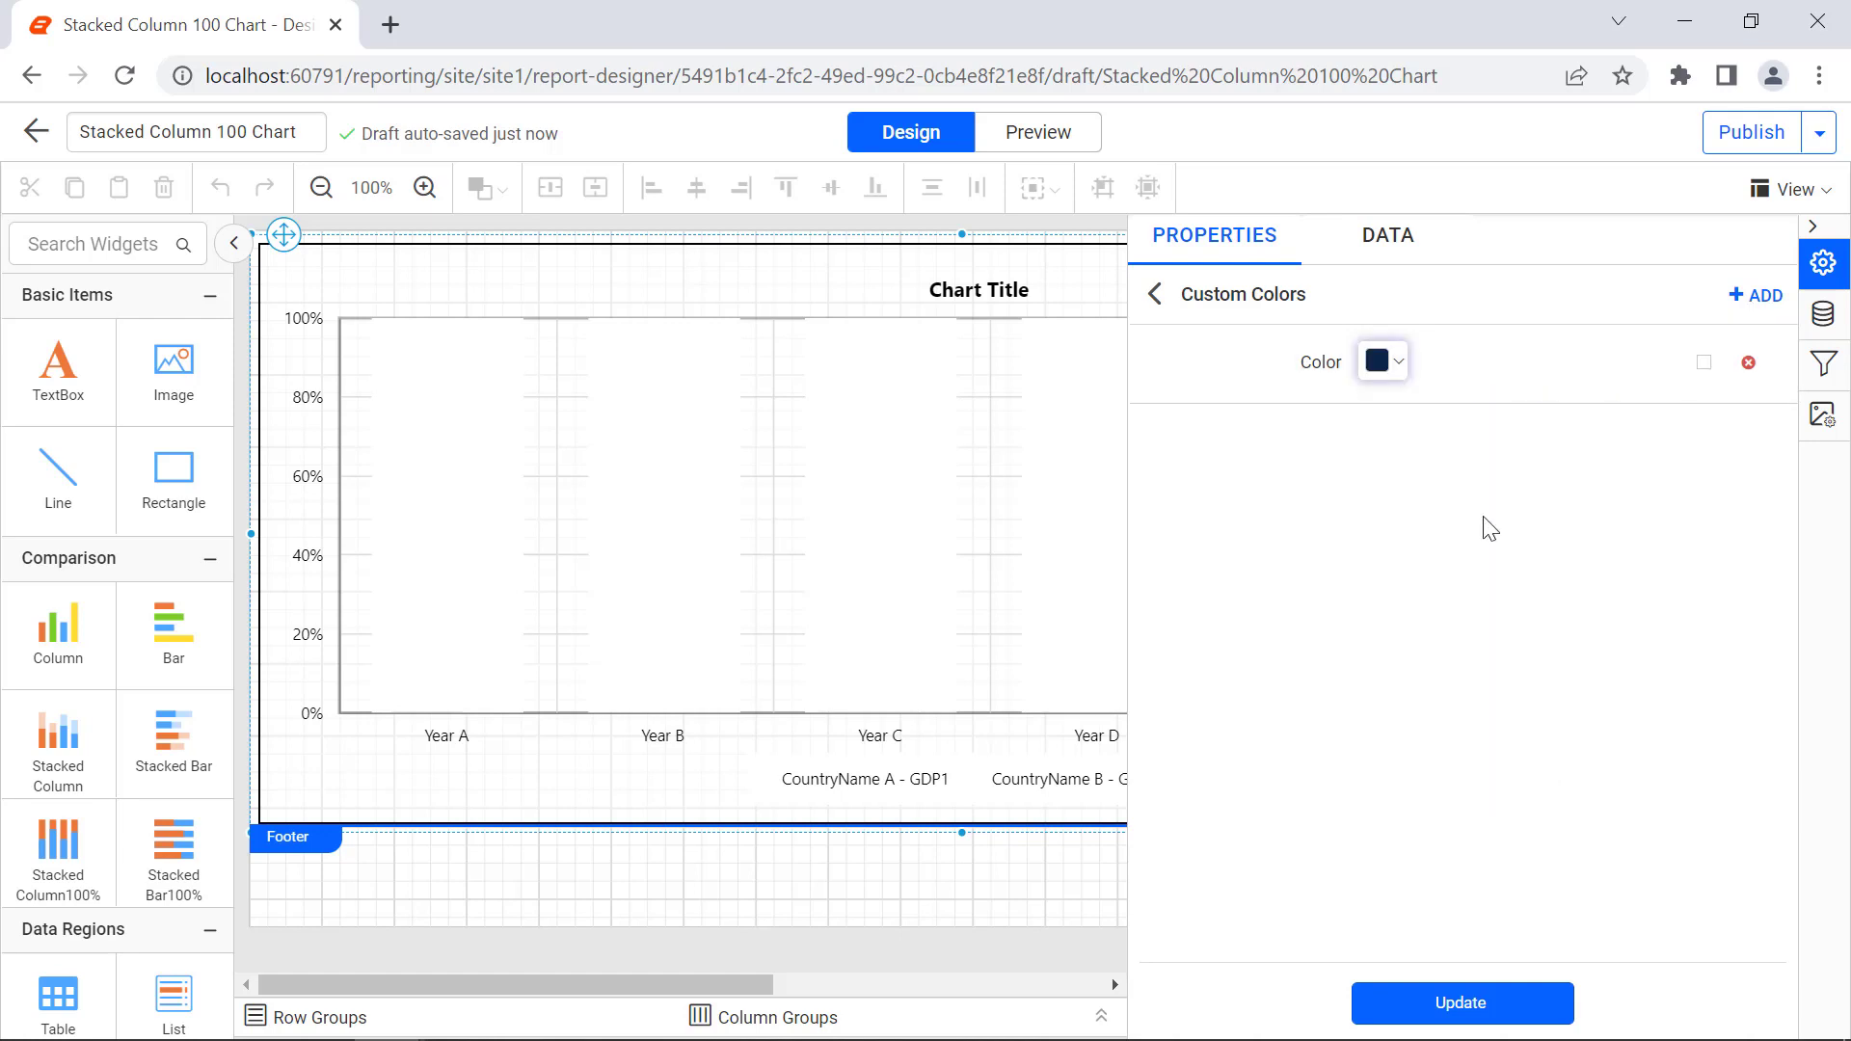
{"action": "left_click", "coordinate": [1755, 295]}
{"action": "left_click", "coordinate": [1397, 441]}
{"action": "left_click", "coordinate": [1398, 569]}
{"action": "left_click", "coordinate": [1535, 848]}
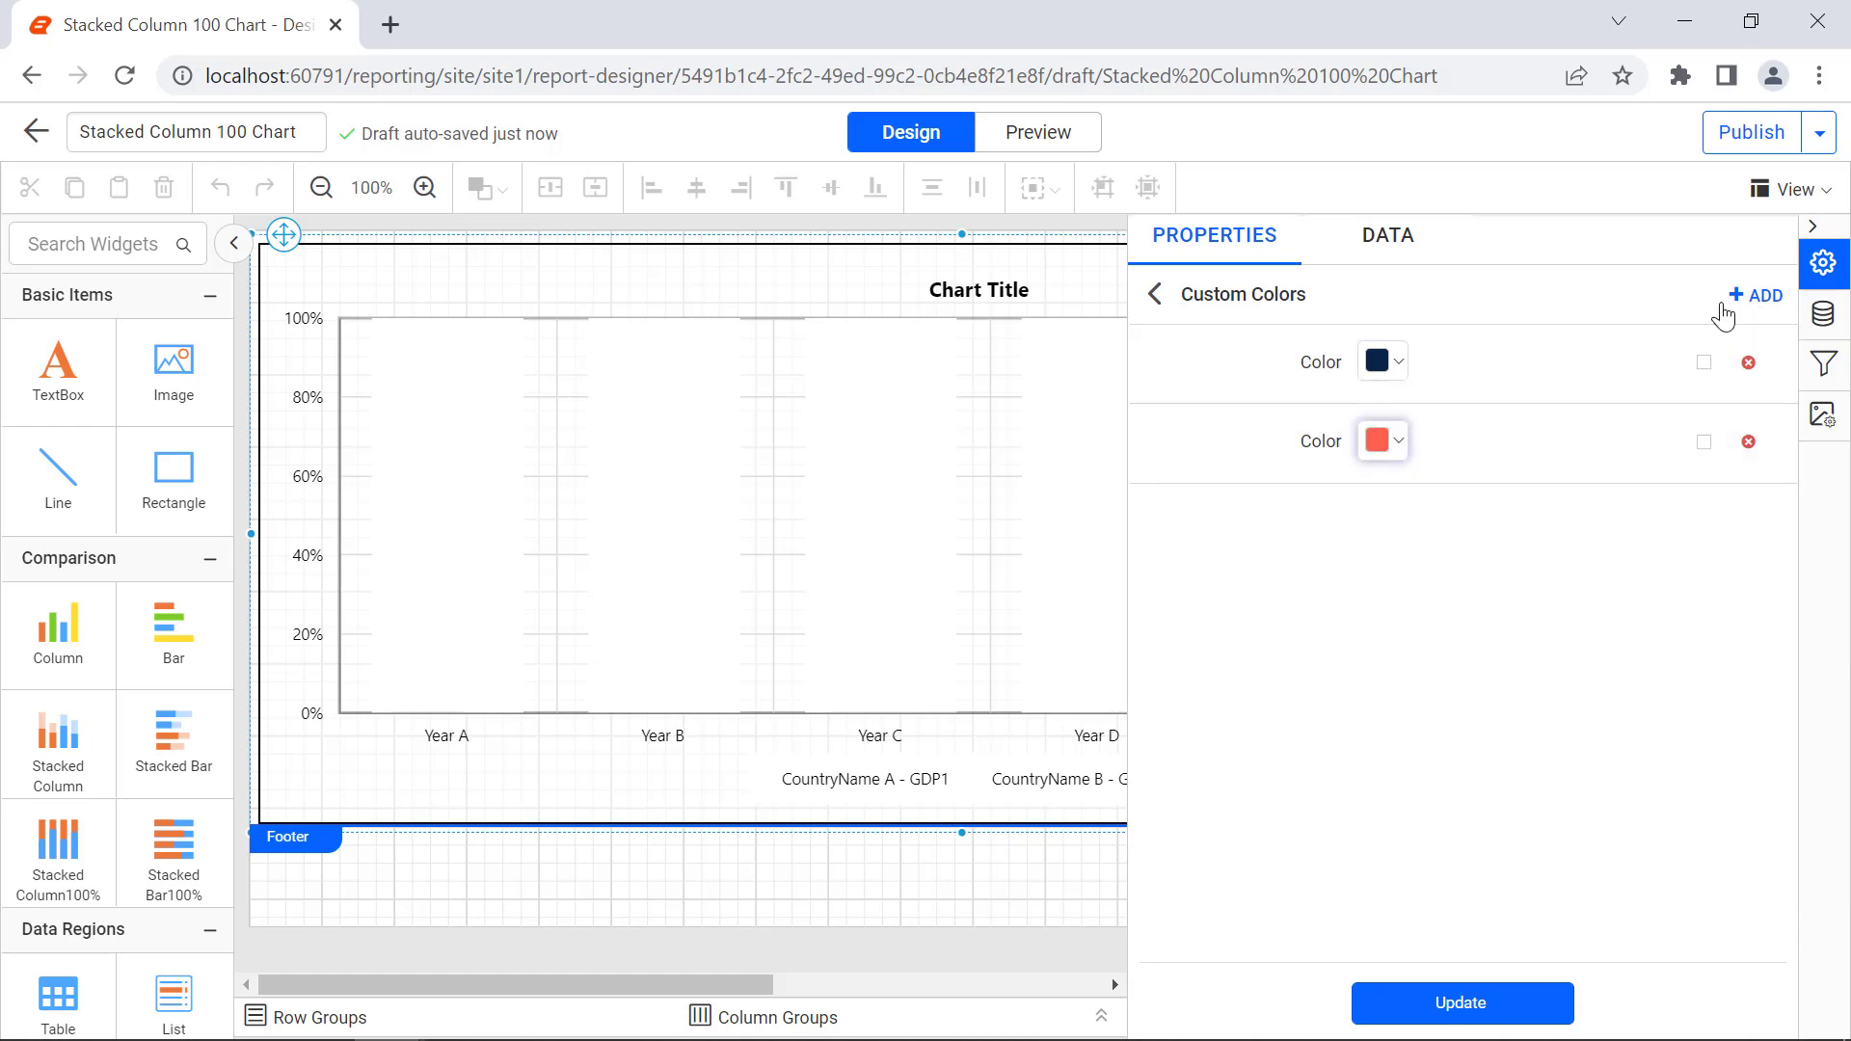
Add turquoise and yellow as the third and fourth custom palette colors
{"action": "left_click", "coordinate": [1755, 295]}
{"action": "left_click", "coordinate": [1397, 521]}
{"action": "left_click", "coordinate": [1573, 632]}
{"action": "left_click", "coordinate": [1536, 927]}
{"action": "left_click", "coordinate": [1756, 295]}
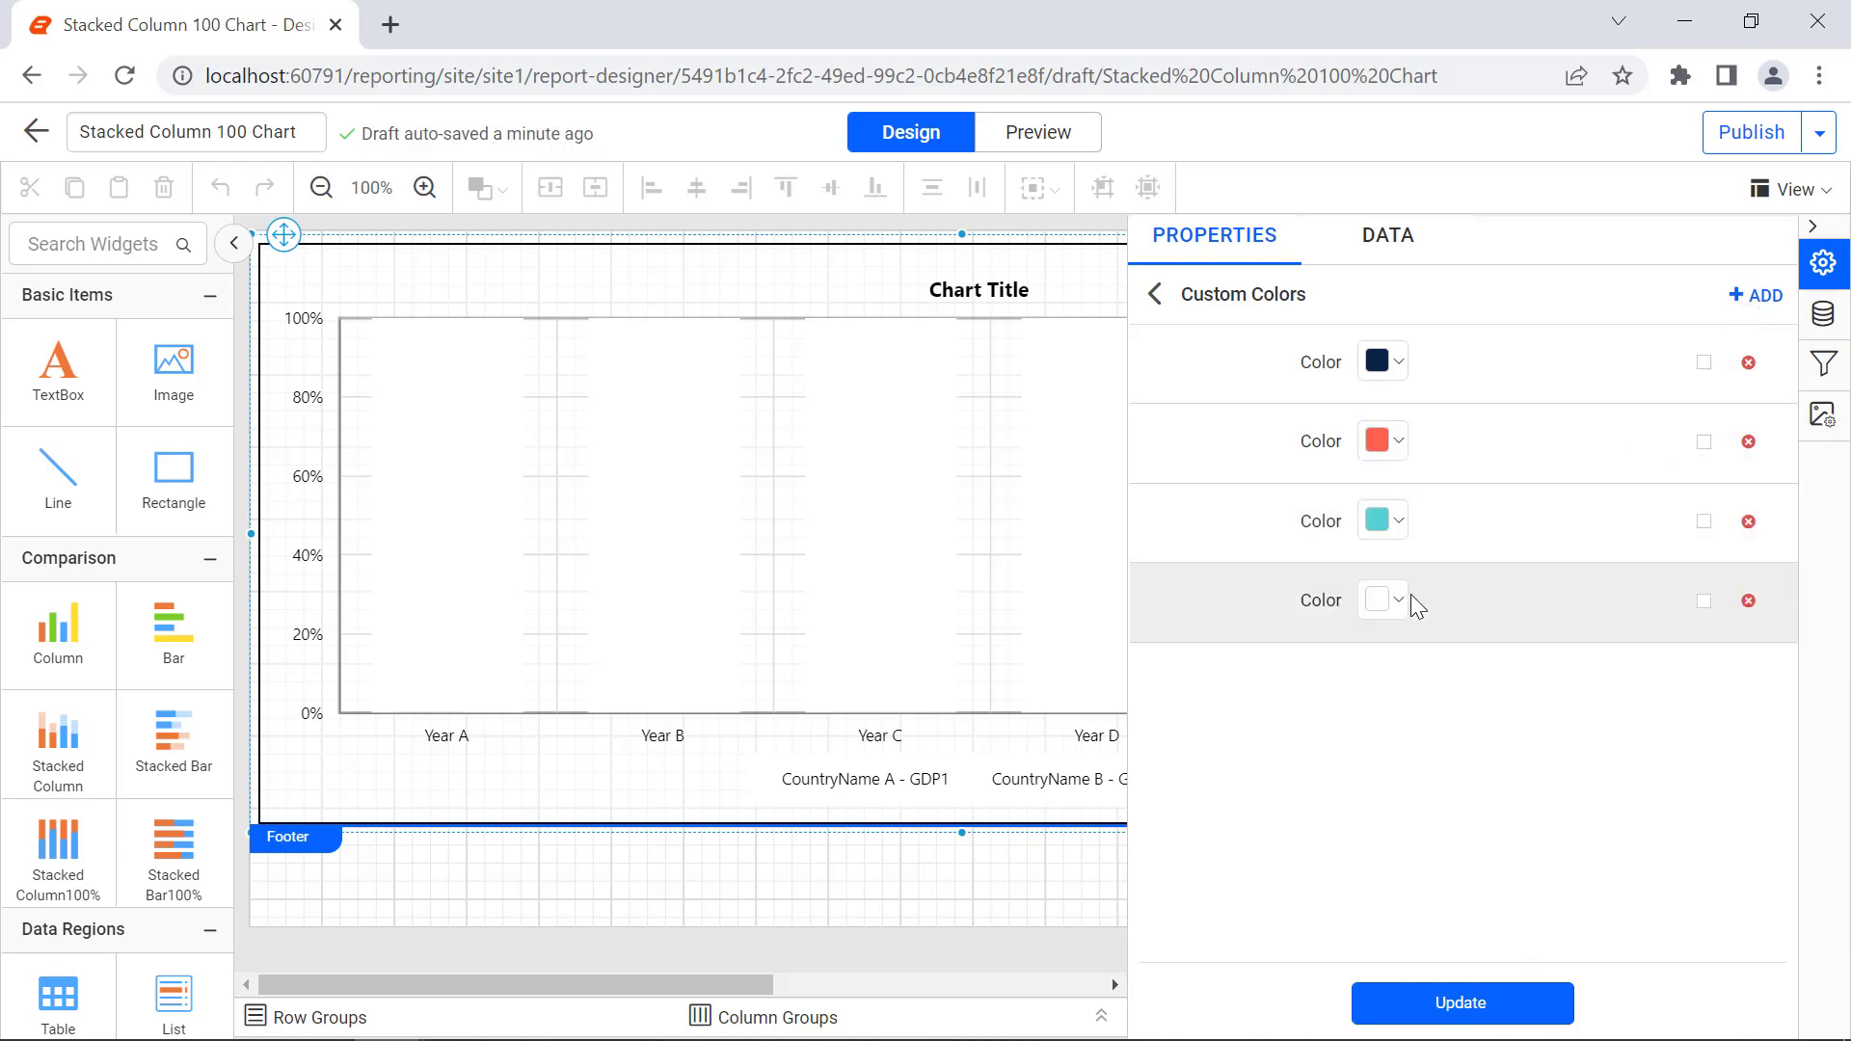
{"action": "left_click", "coordinate": [1396, 600]}
{"action": "left_click", "coordinate": [1631, 289]}
{"action": "left_click", "coordinate": [1540, 529]}
Add light orange as the fifth custom color and apply the custom color list to the chart
{"action": "left_click", "coordinate": [1755, 295]}
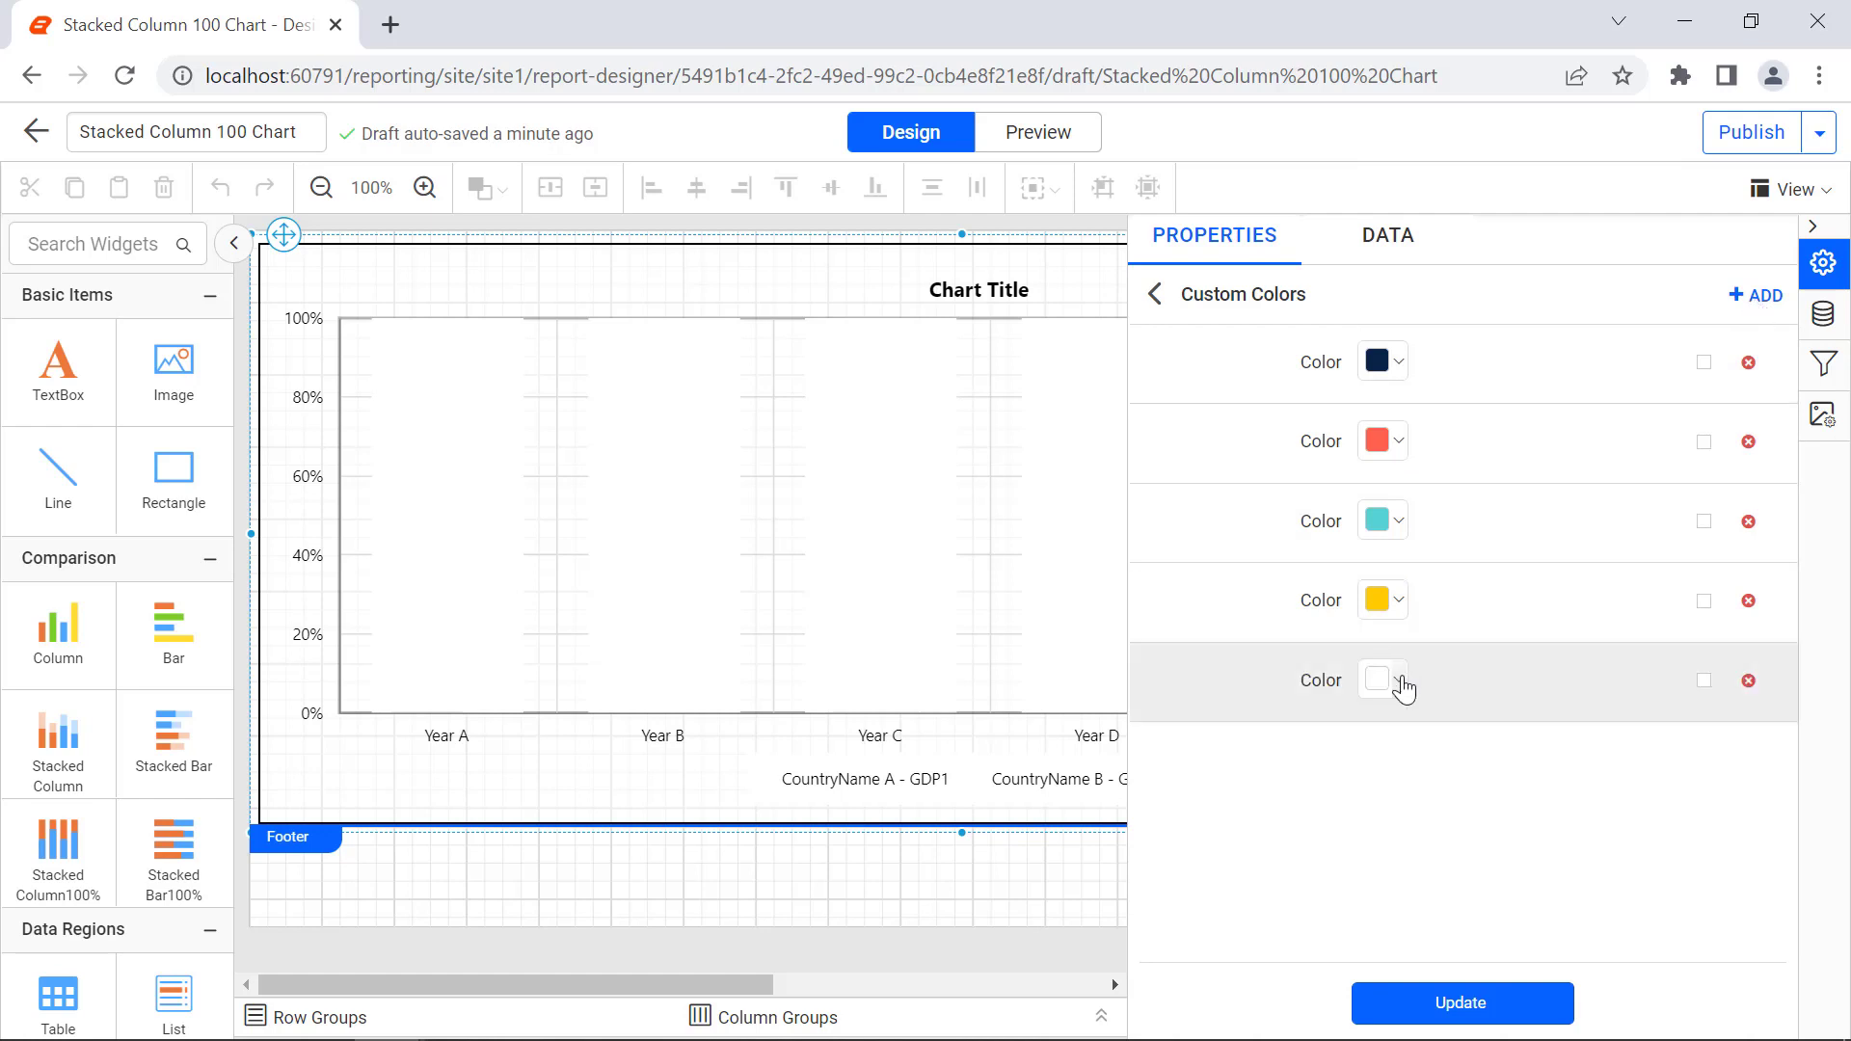
{"action": "left_click", "coordinate": [1397, 679]}
{"action": "left_click", "coordinate": [1606, 358]}
{"action": "left_click", "coordinate": [1525, 609]}
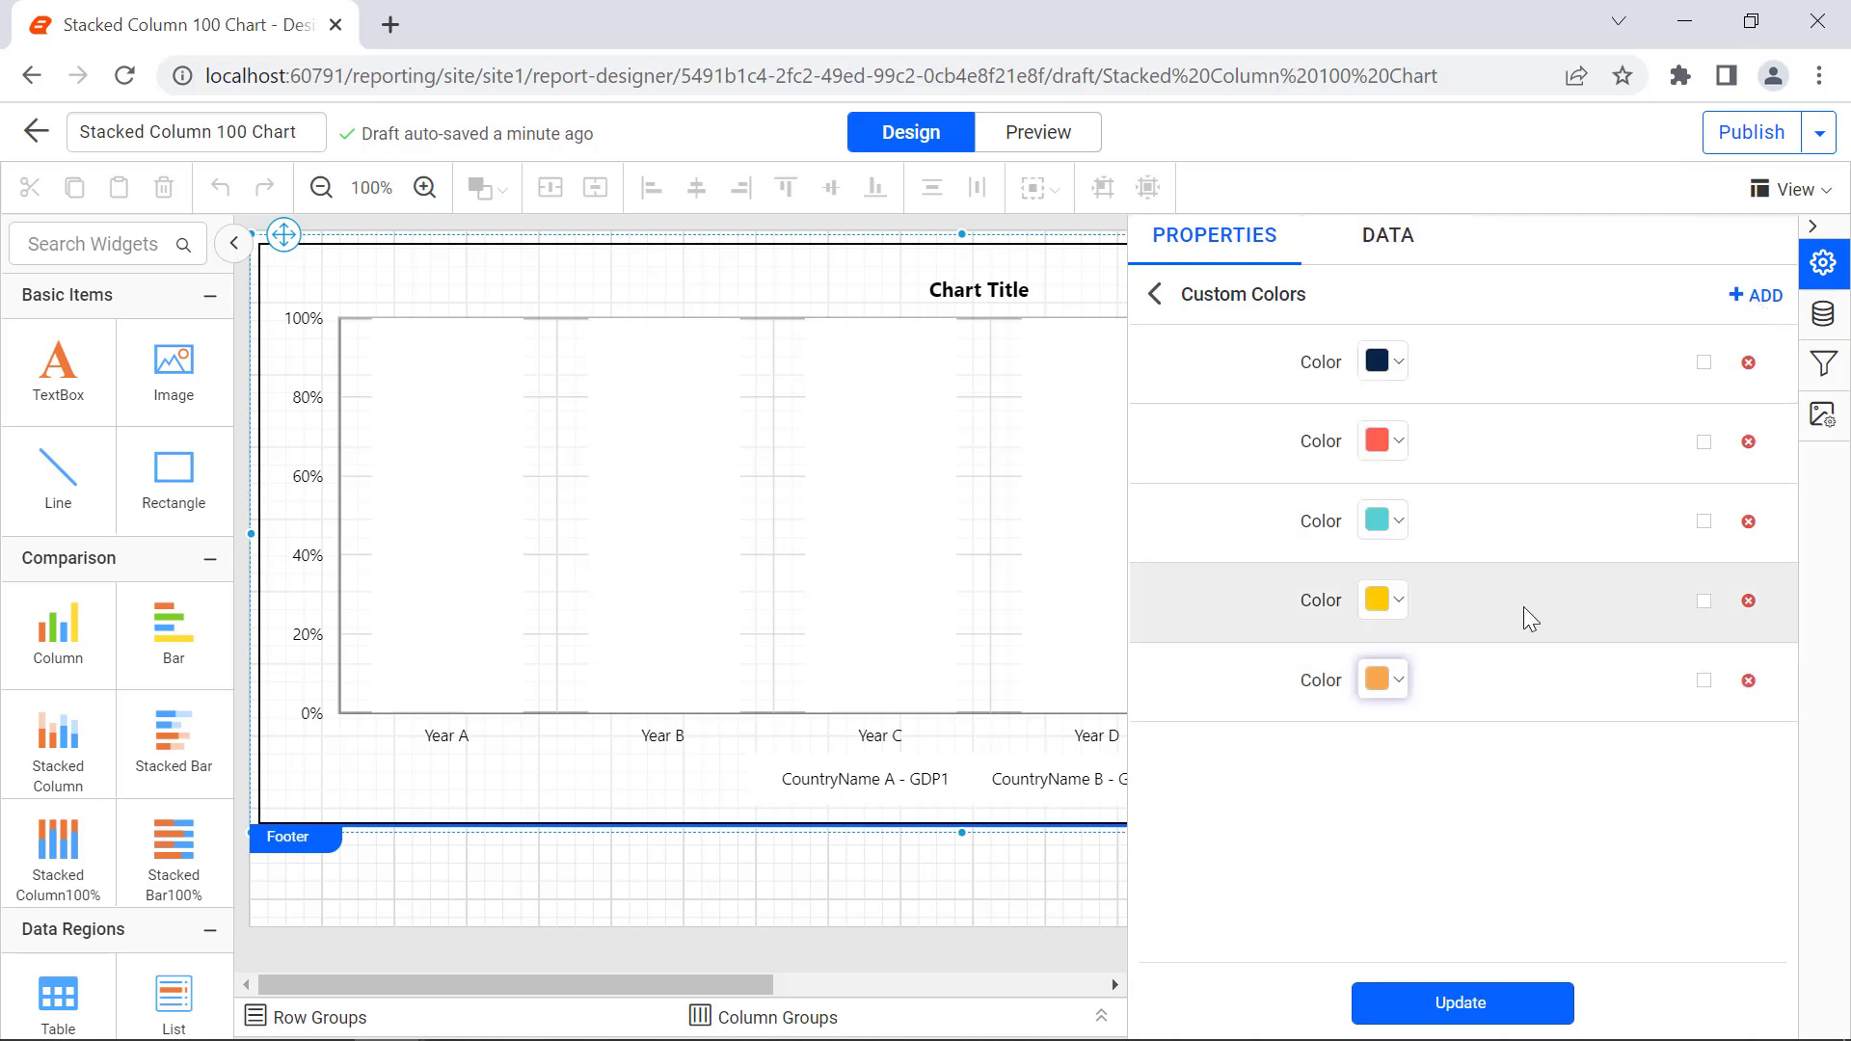
{"action": "left_click", "coordinate": [1501, 1005]}
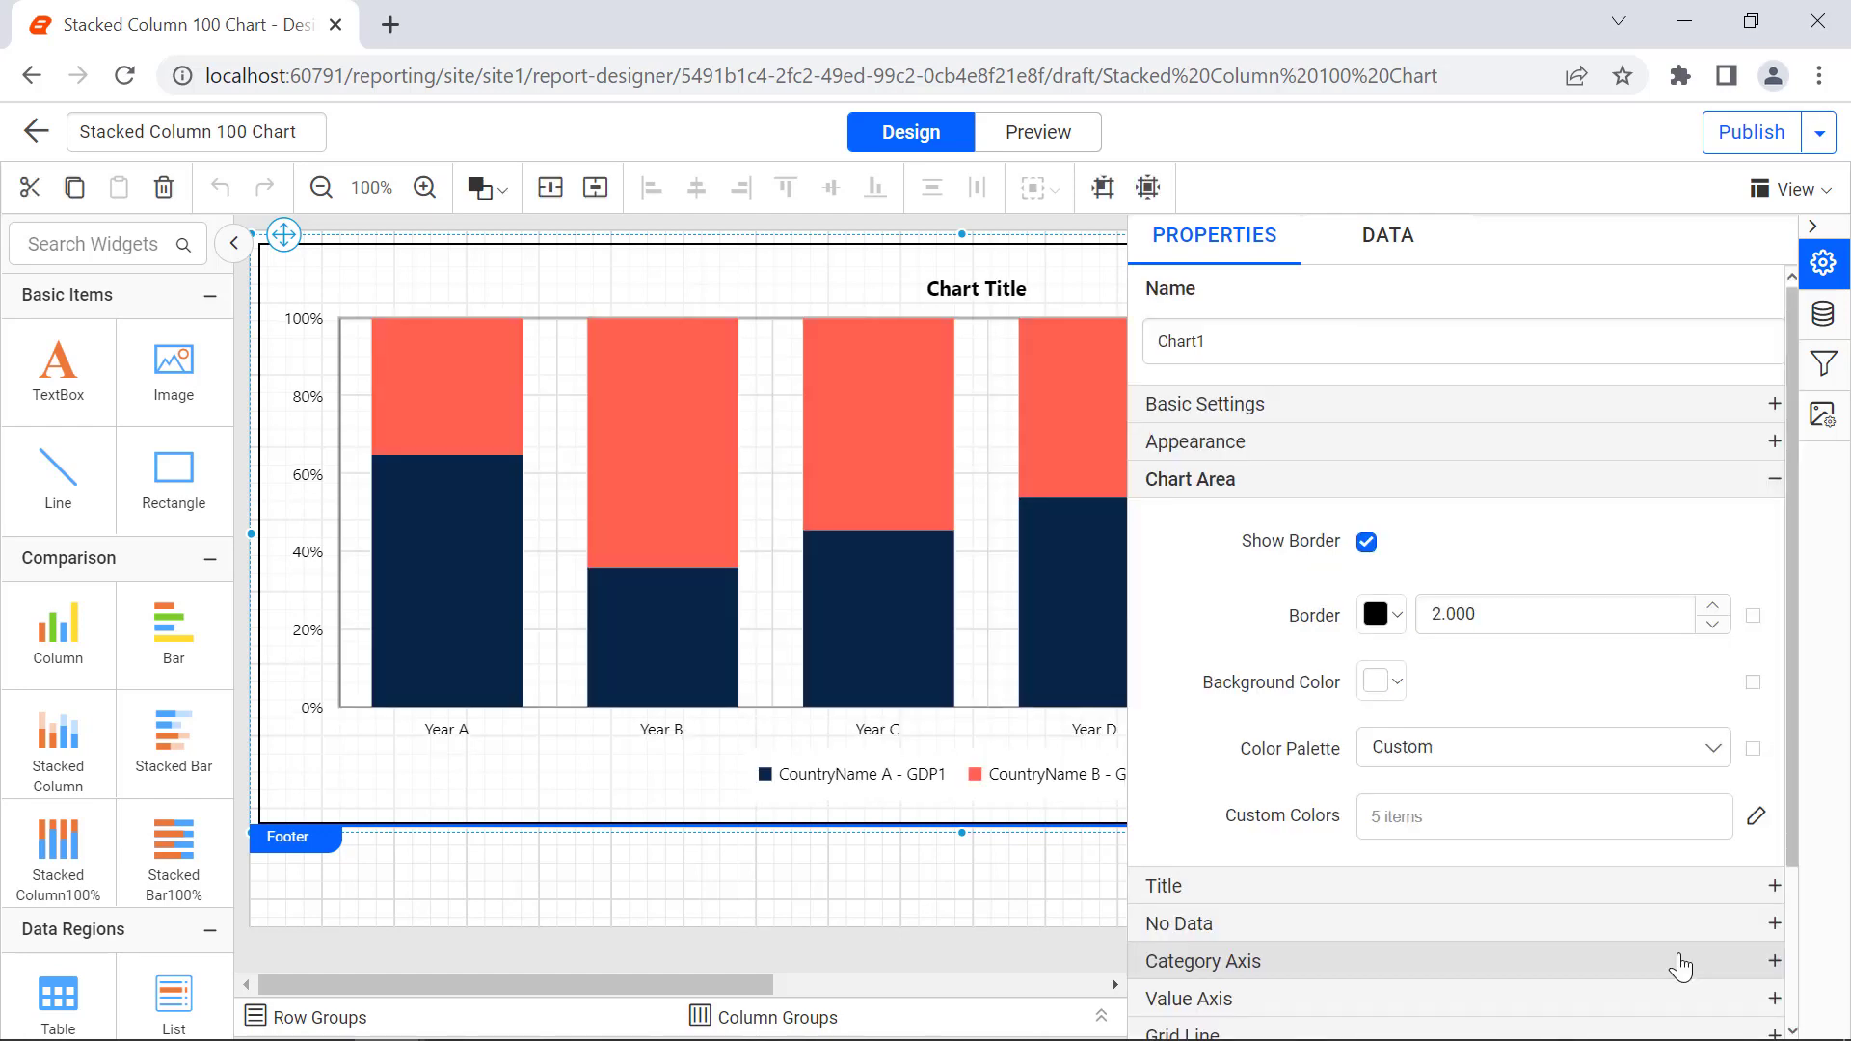
Change the chart's title text to "Gross Domestic Product Growth"
{"action": "left_click", "coordinate": [1774, 885]}
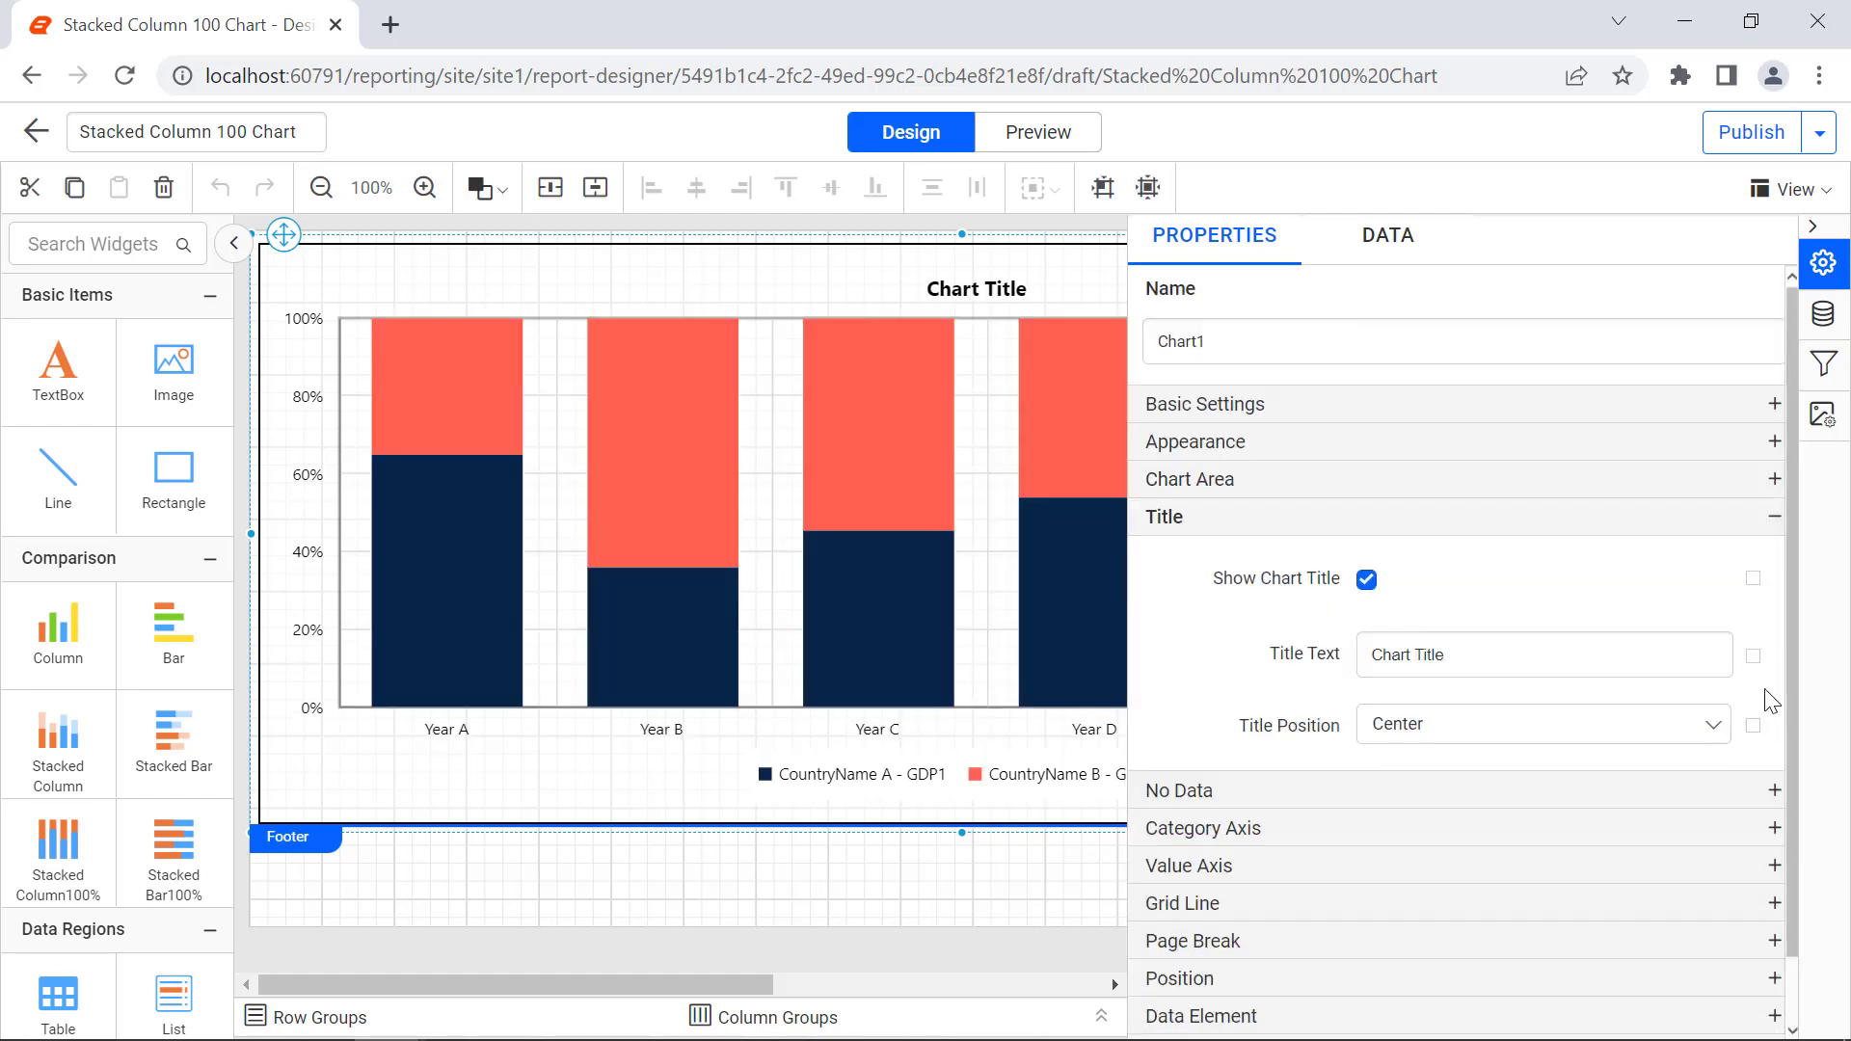
{"action": "triple_click", "coordinate": [1628, 653]}
{"action": "type", "text": "Gross Domestic Product Growth"}
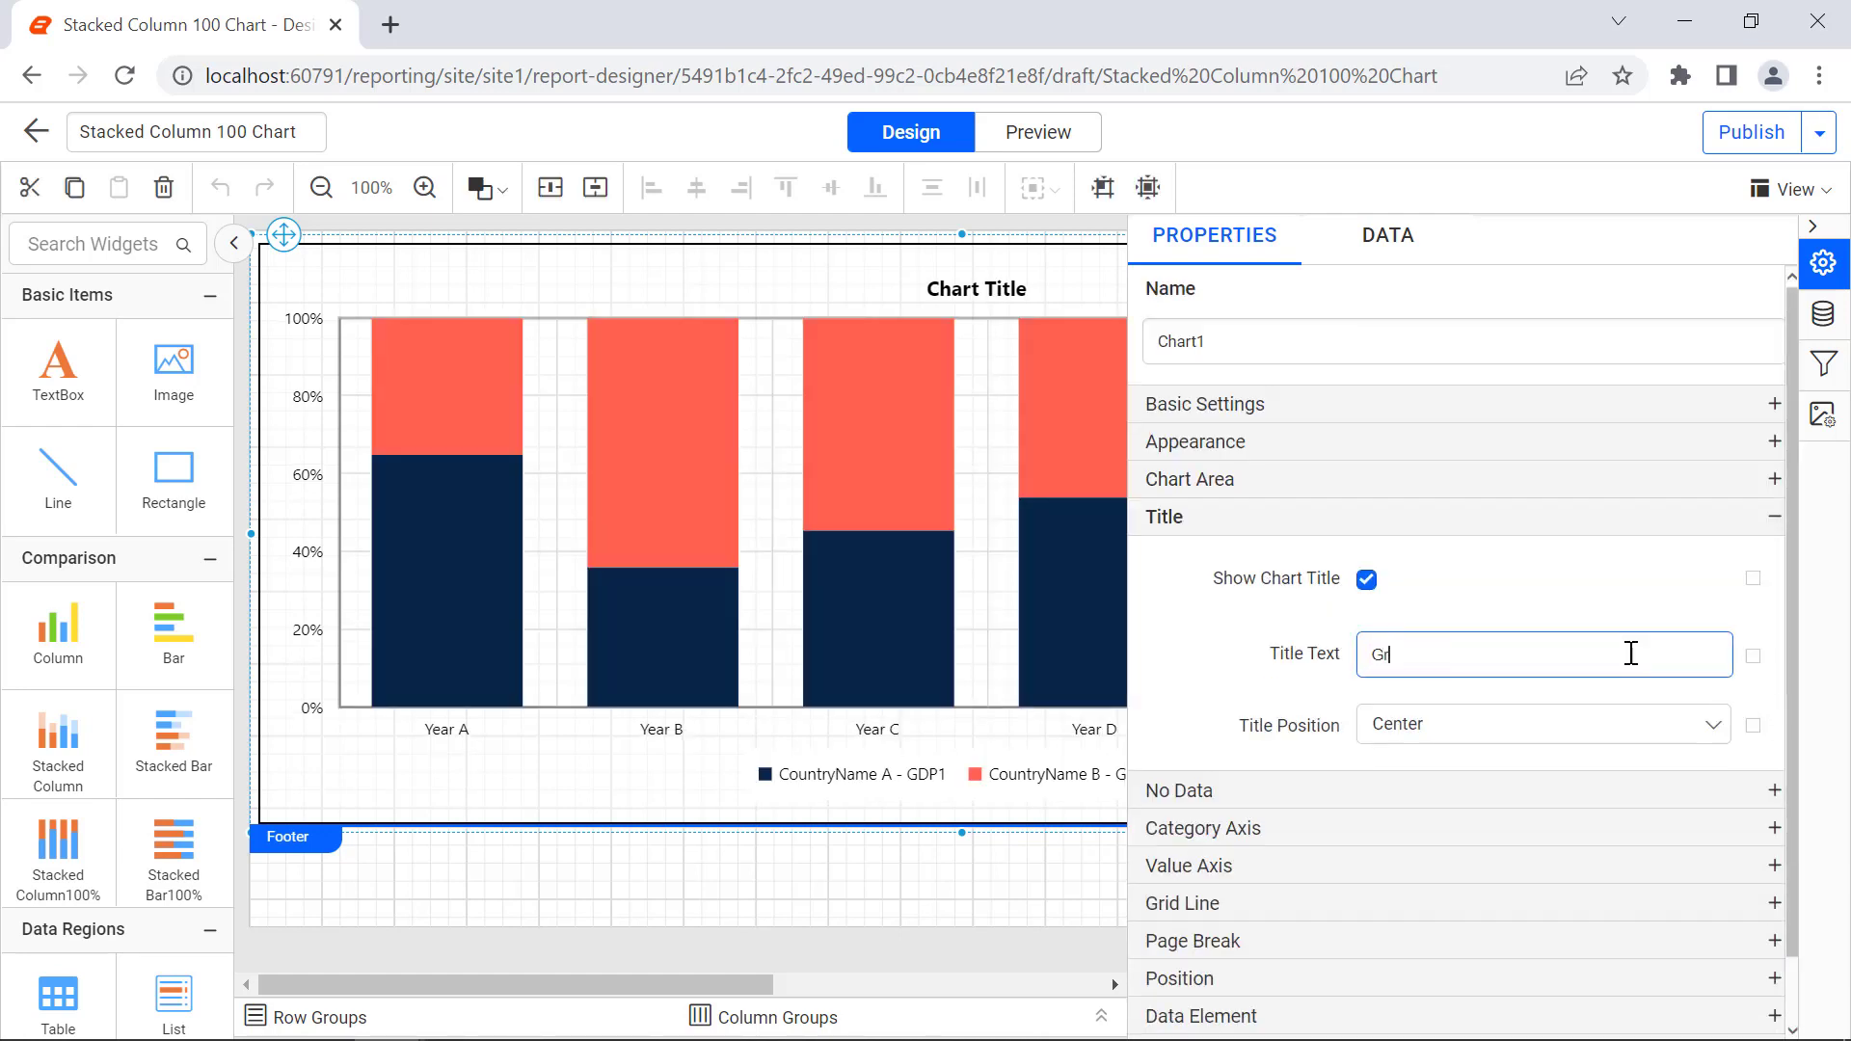
{"action": "left_click", "coordinate": [1656, 701]}
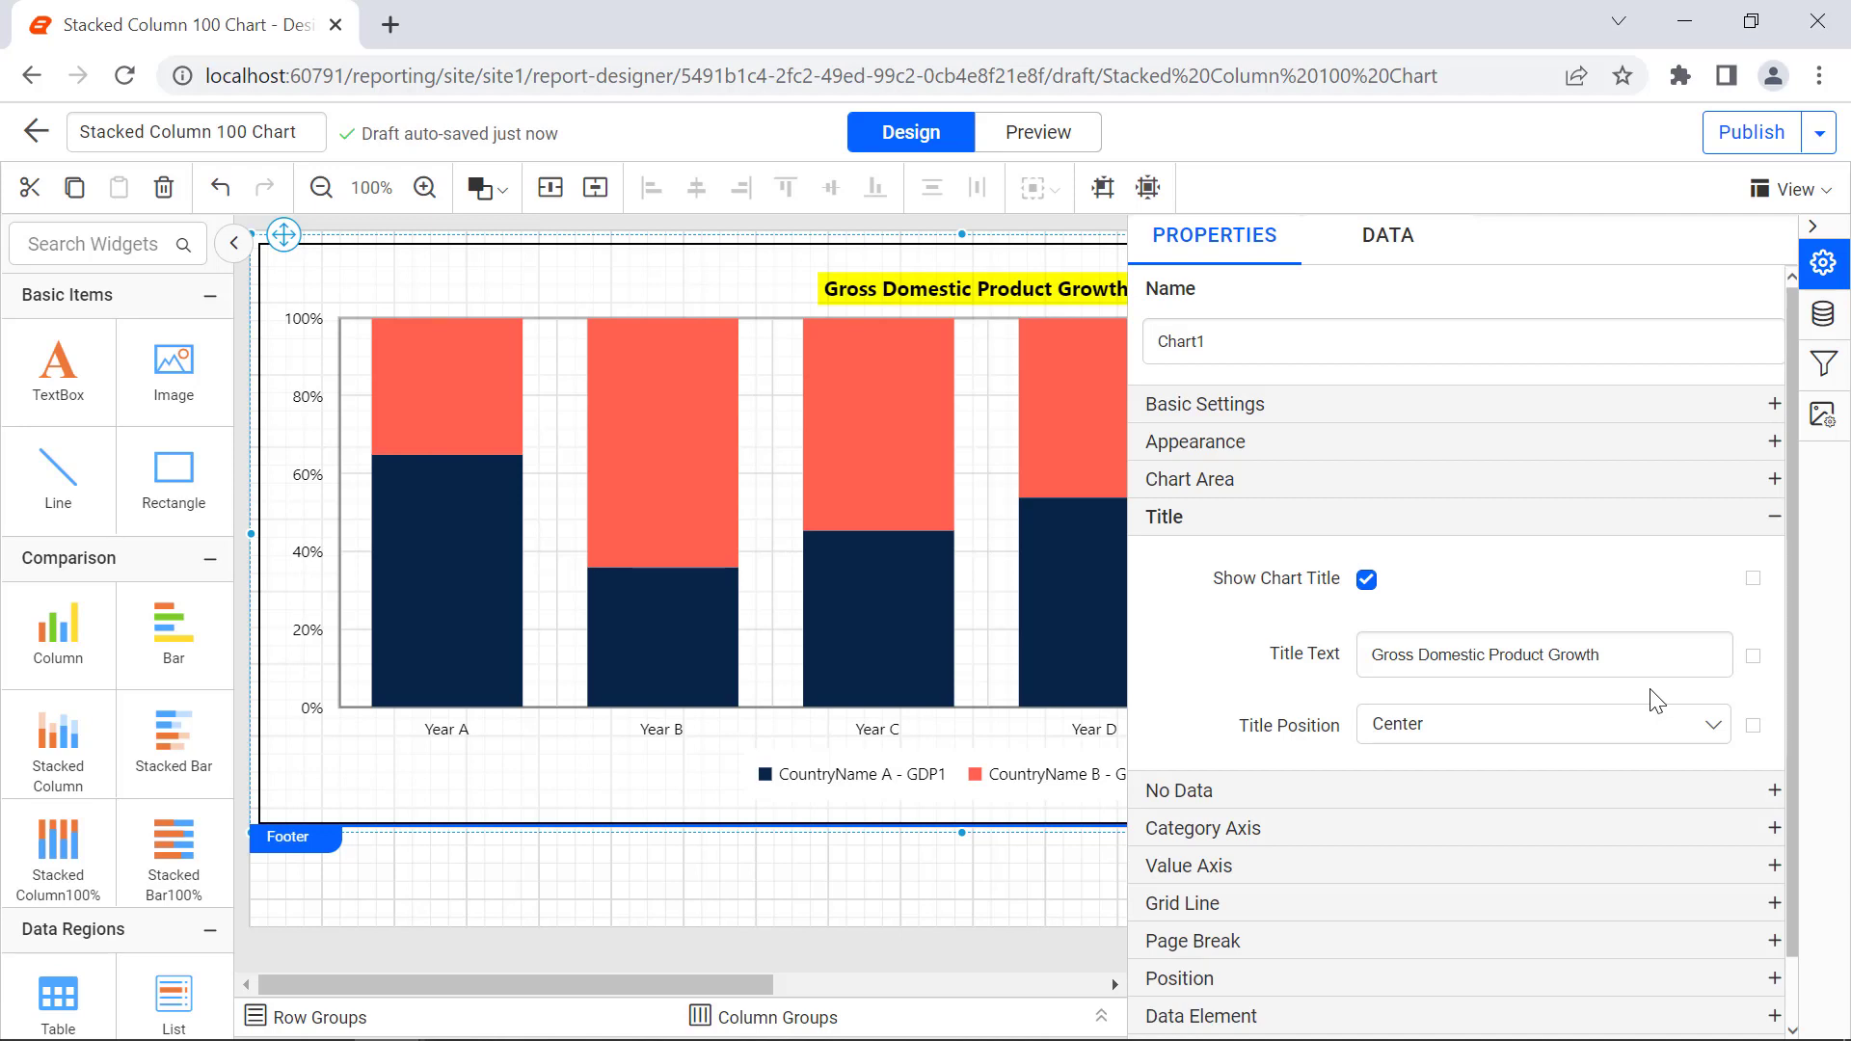
Set the chart's no-data message to "No Data to Display"
{"action": "left_click", "coordinate": [1719, 791]}
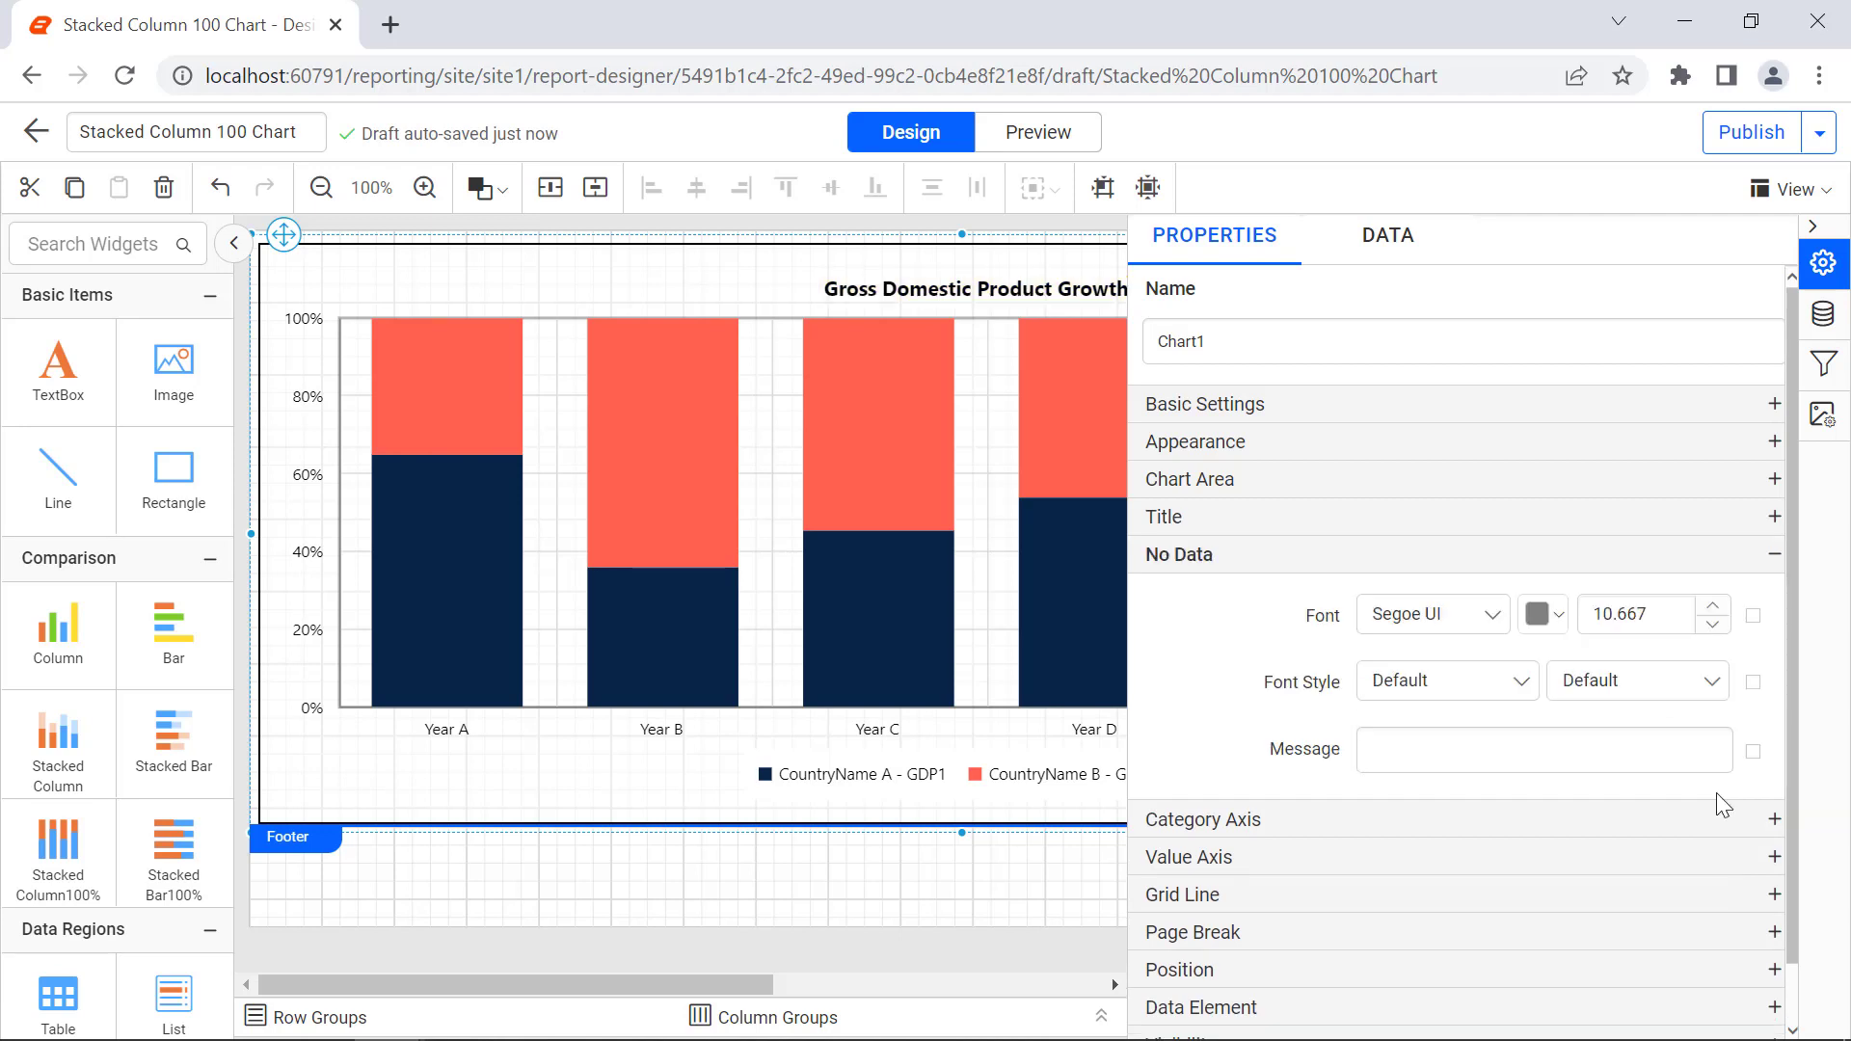
{"action": "left_click", "coordinate": [1678, 748]}
{"action": "type", "text": "No Data to Display"}
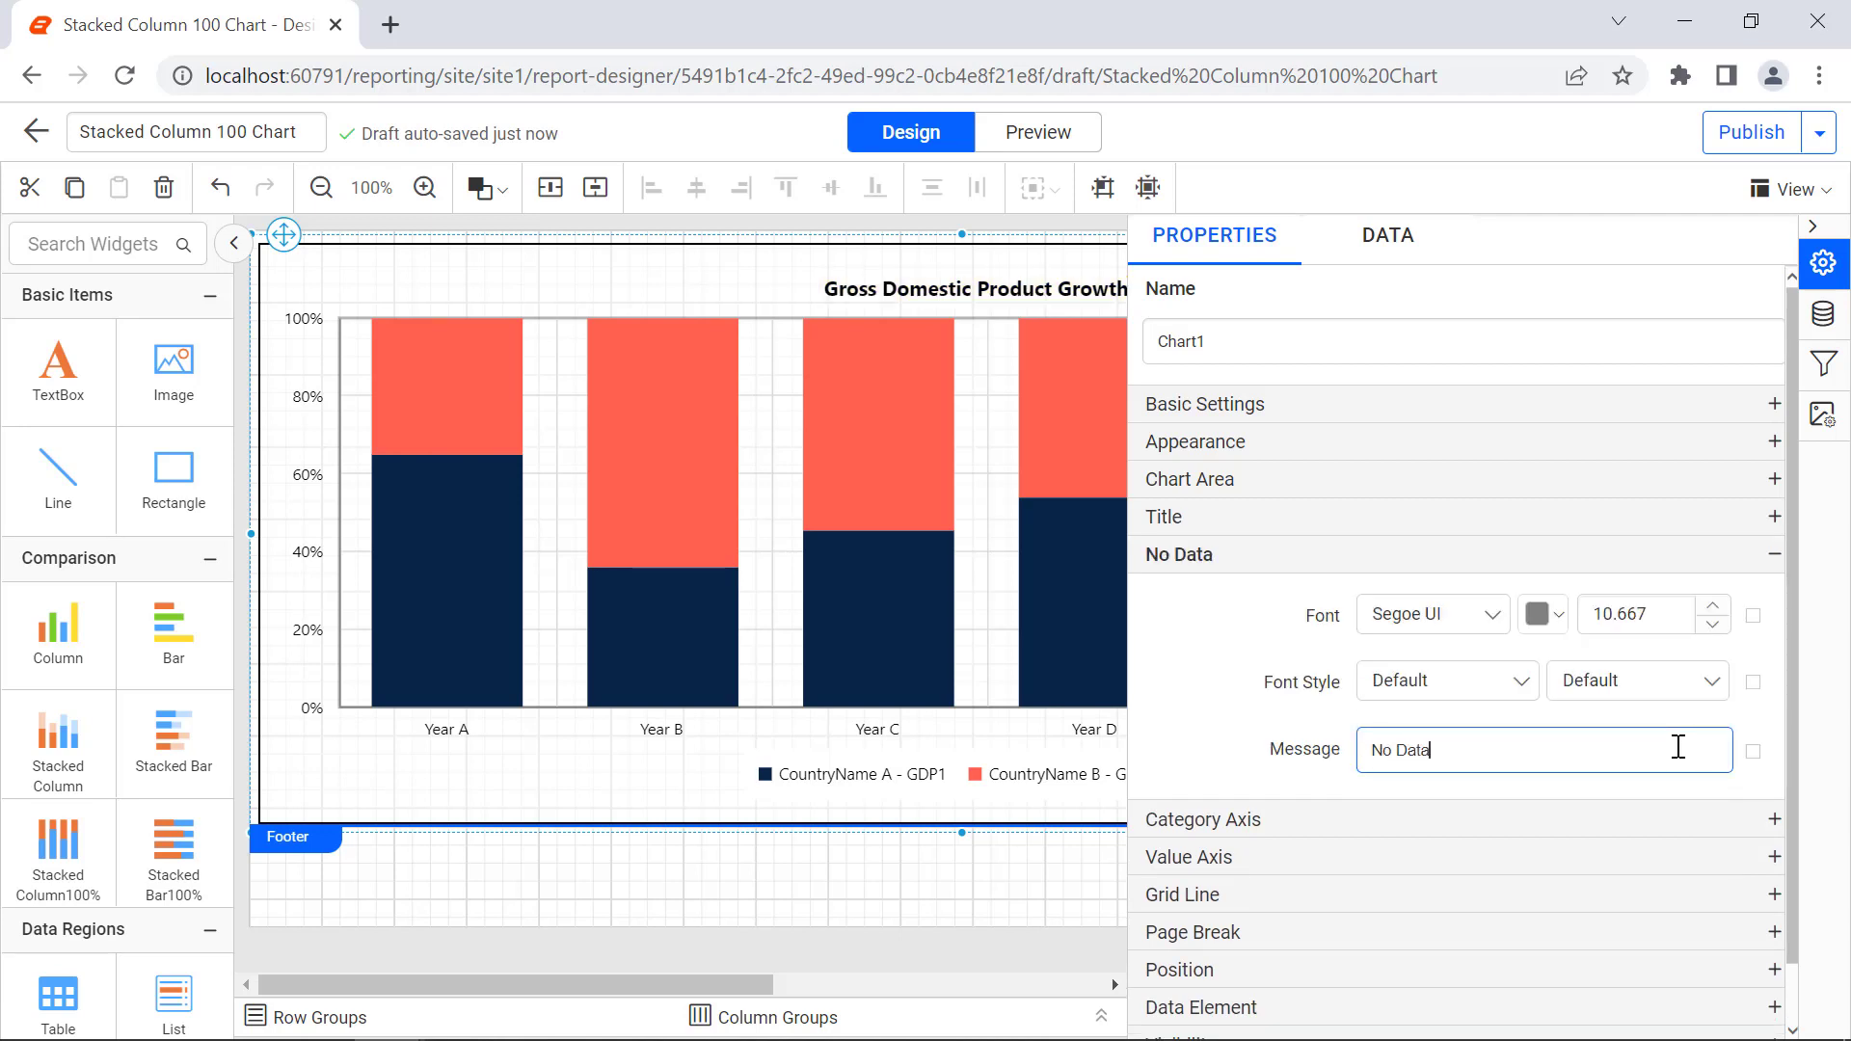
{"action": "left_click", "coordinate": [1673, 777]}
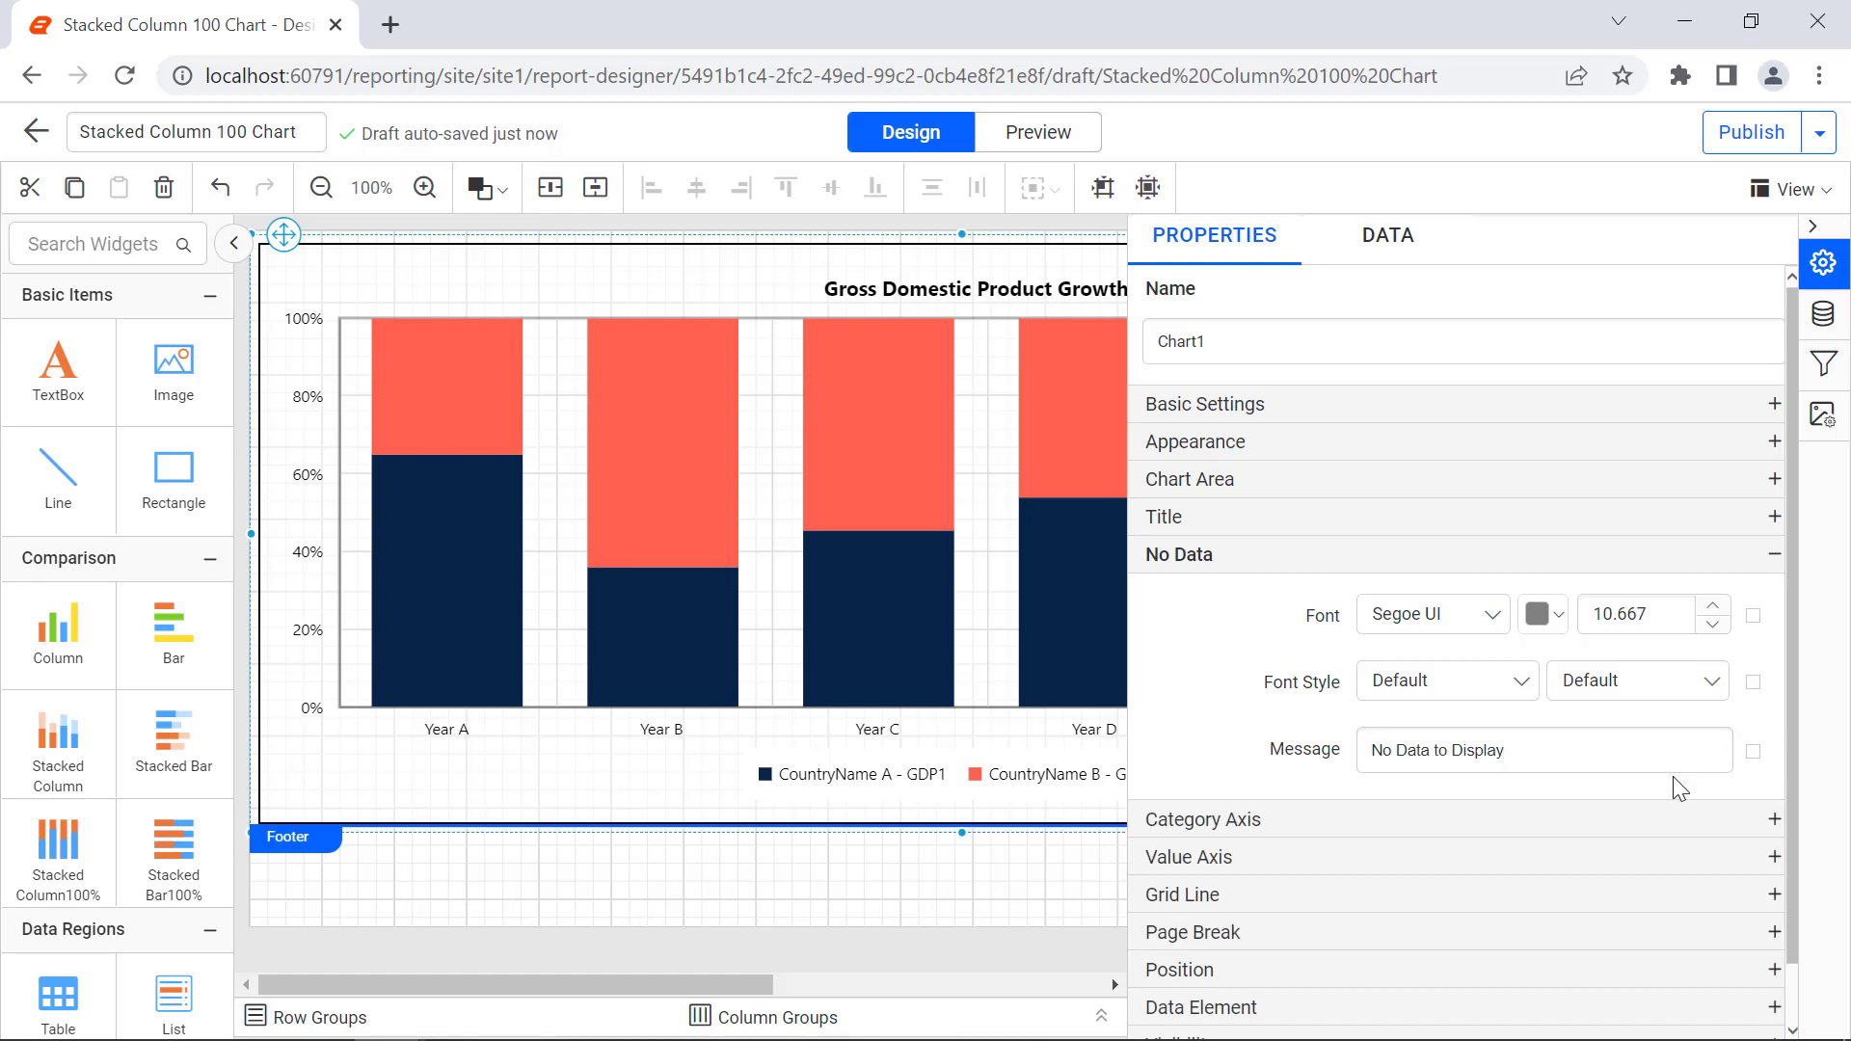
Set the category axis title to "Year"
{"action": "left_click", "coordinate": [1730, 818]}
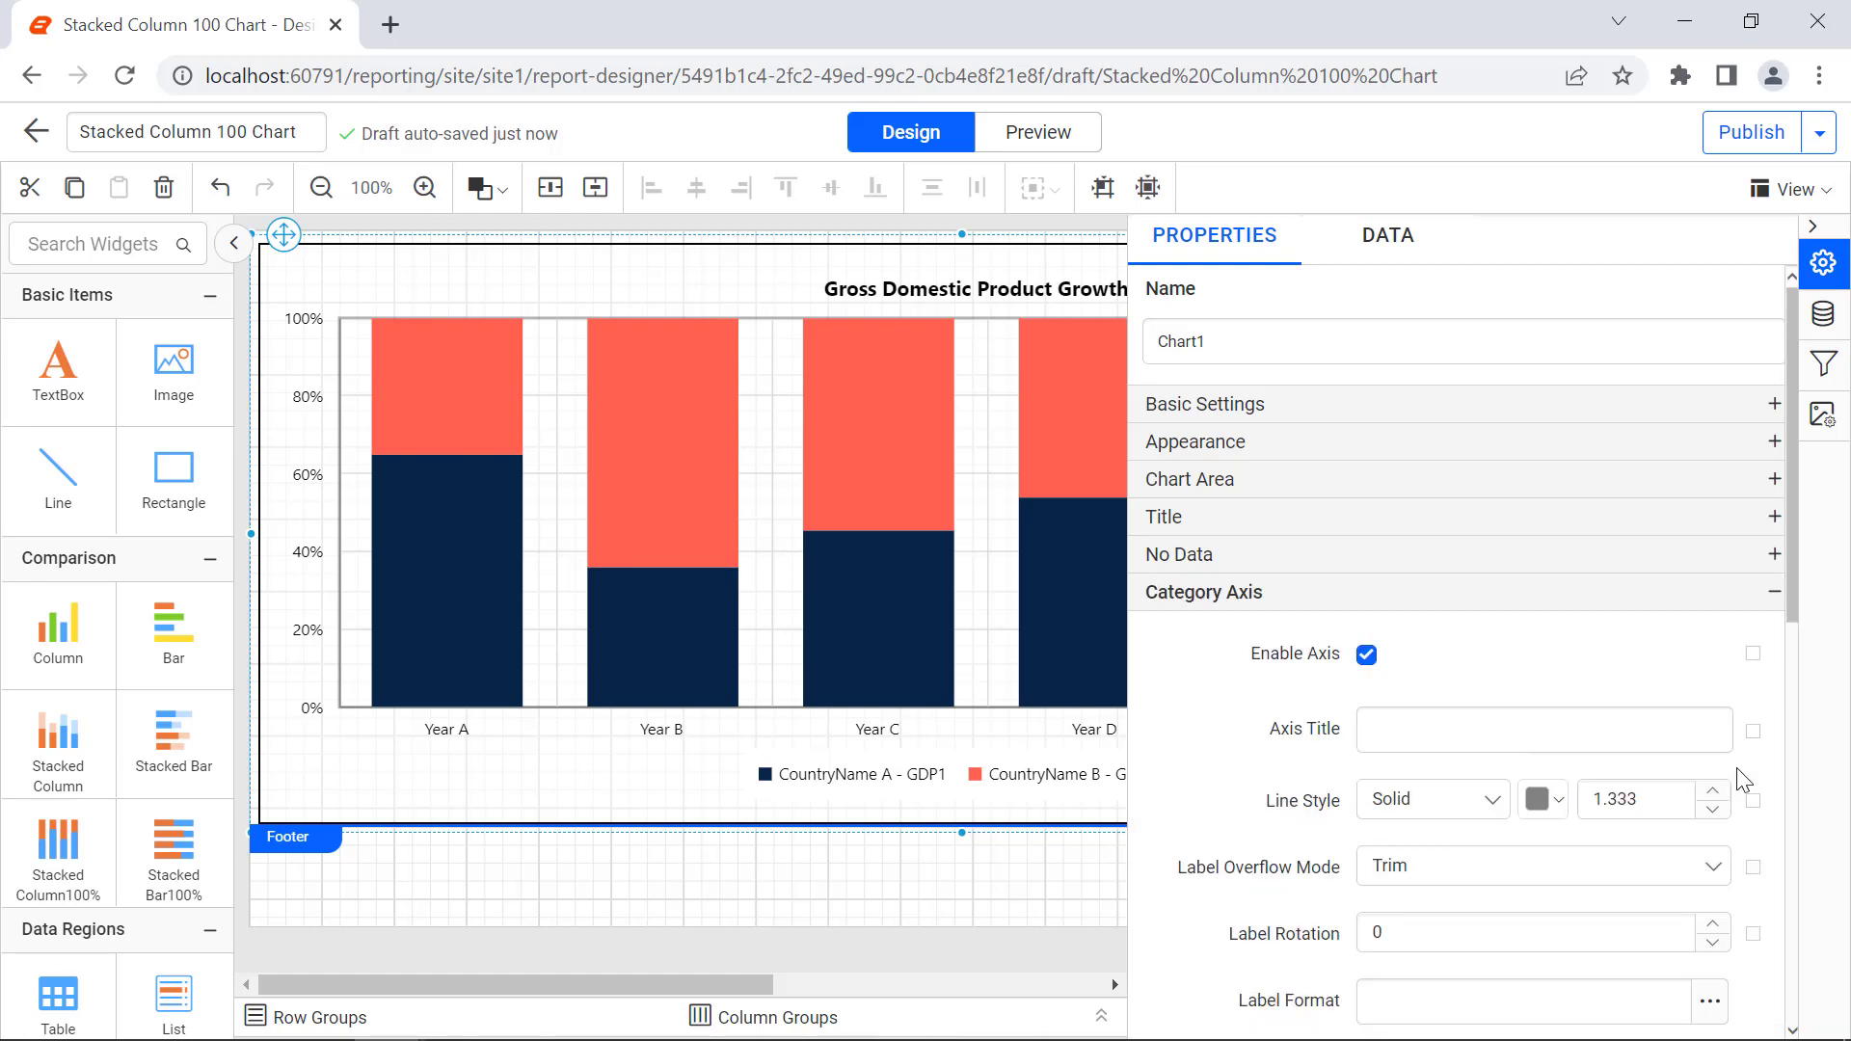
{"action": "left_click", "coordinate": [1714, 731]}
{"action": "type", "text": "Year"}
{"action": "left_click", "coordinate": [1735, 776]}
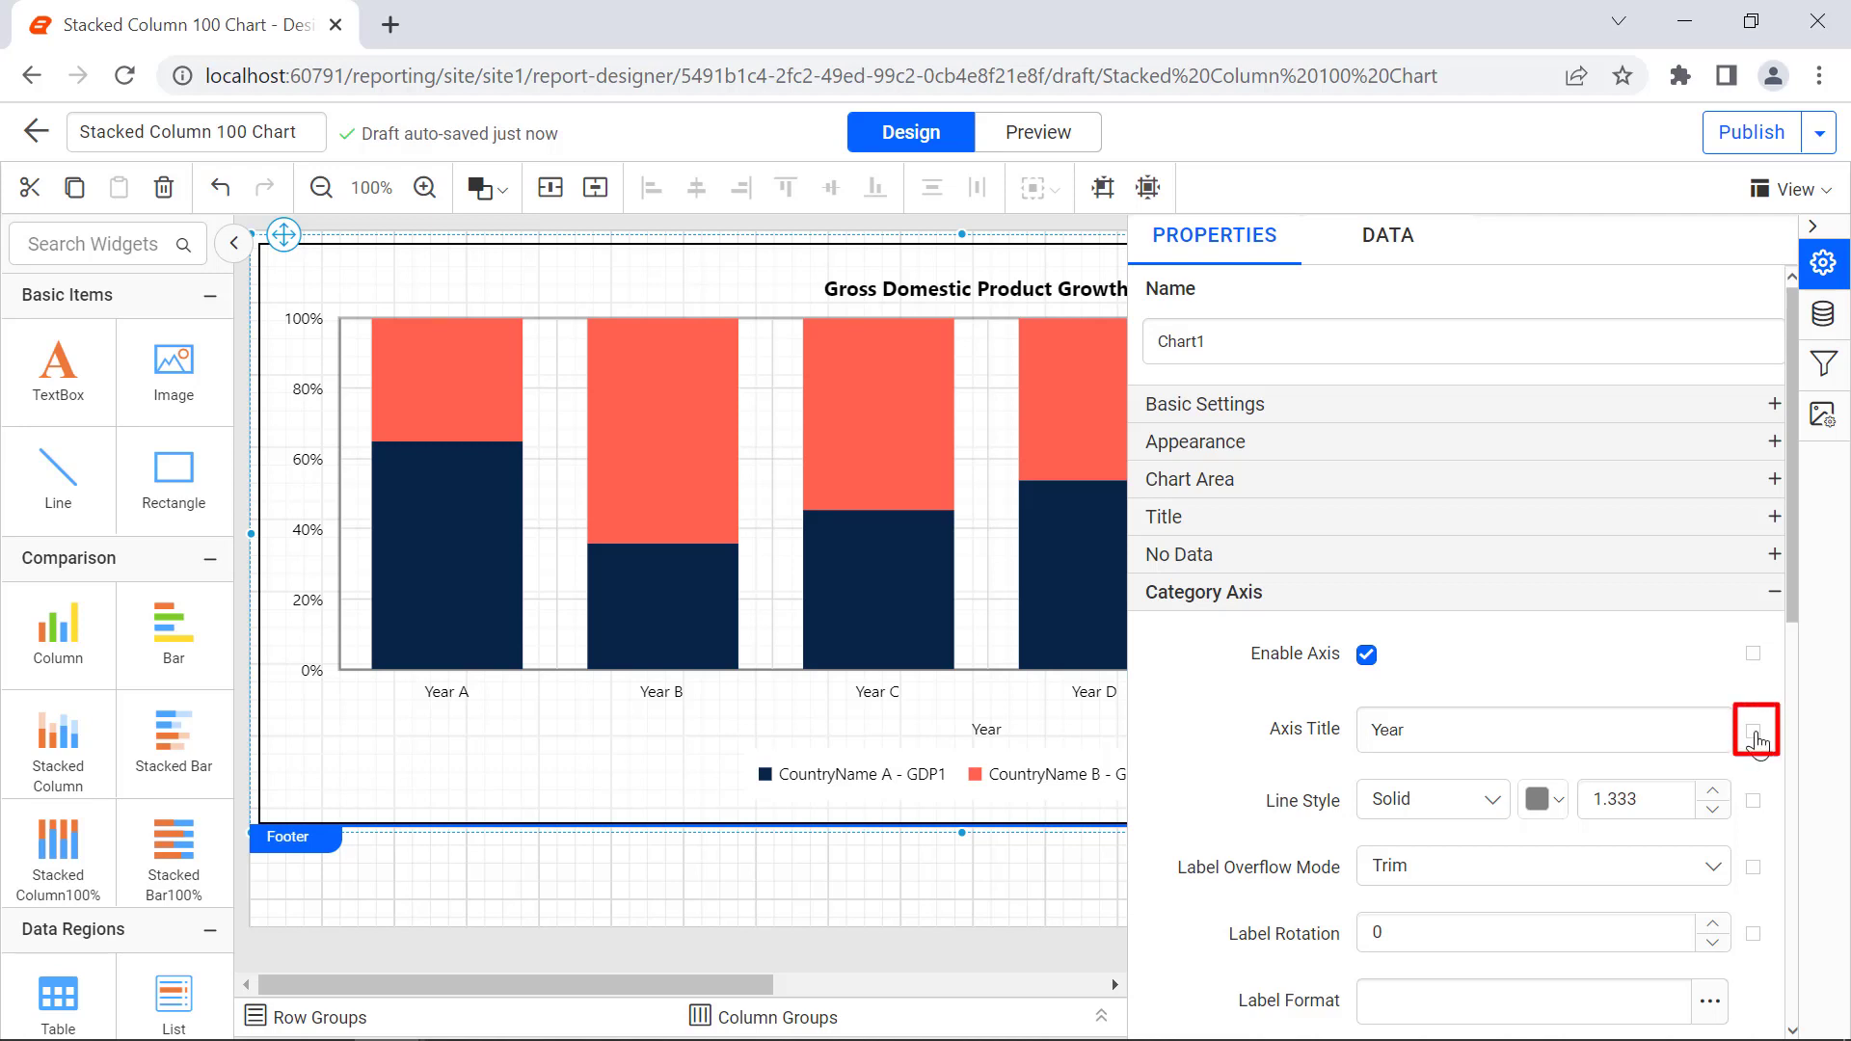
Format the category axis title in bold with a font size of 13 in its advanced options
{"action": "left_click", "coordinate": [1755, 735]}
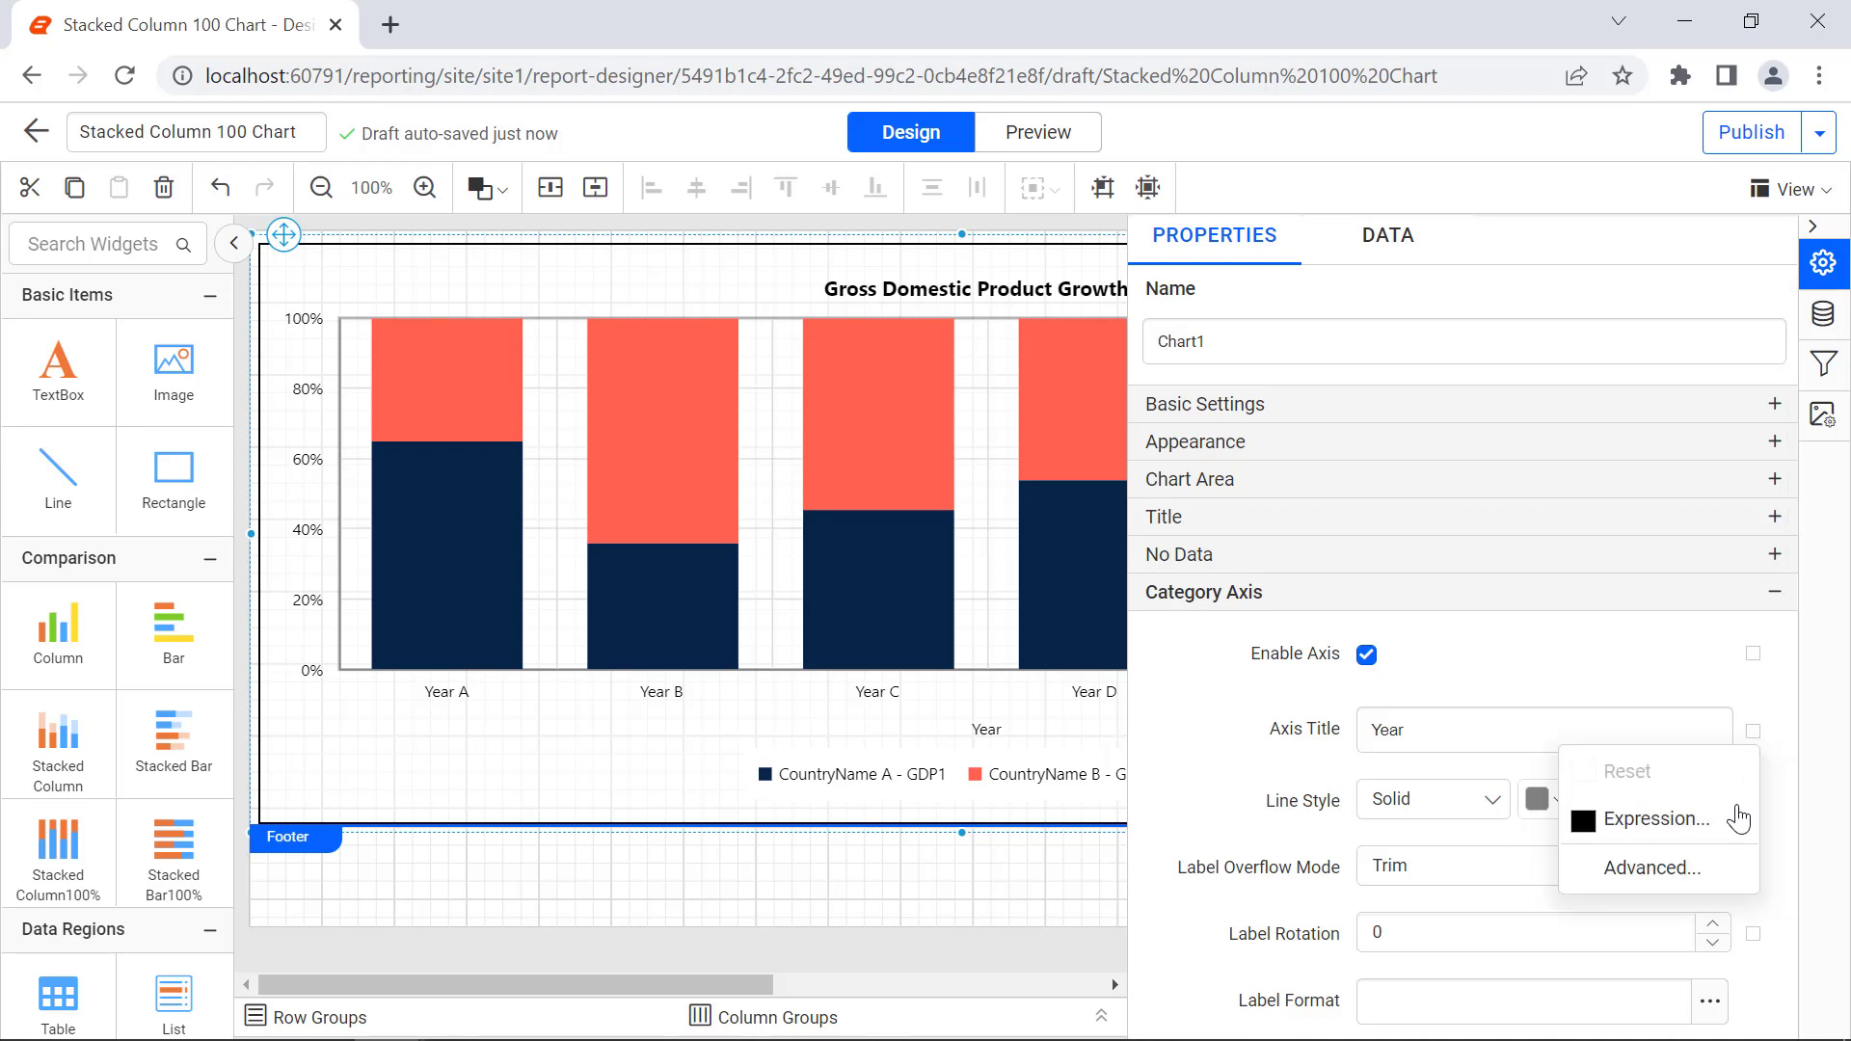
{"action": "left_click", "coordinate": [1729, 865]}
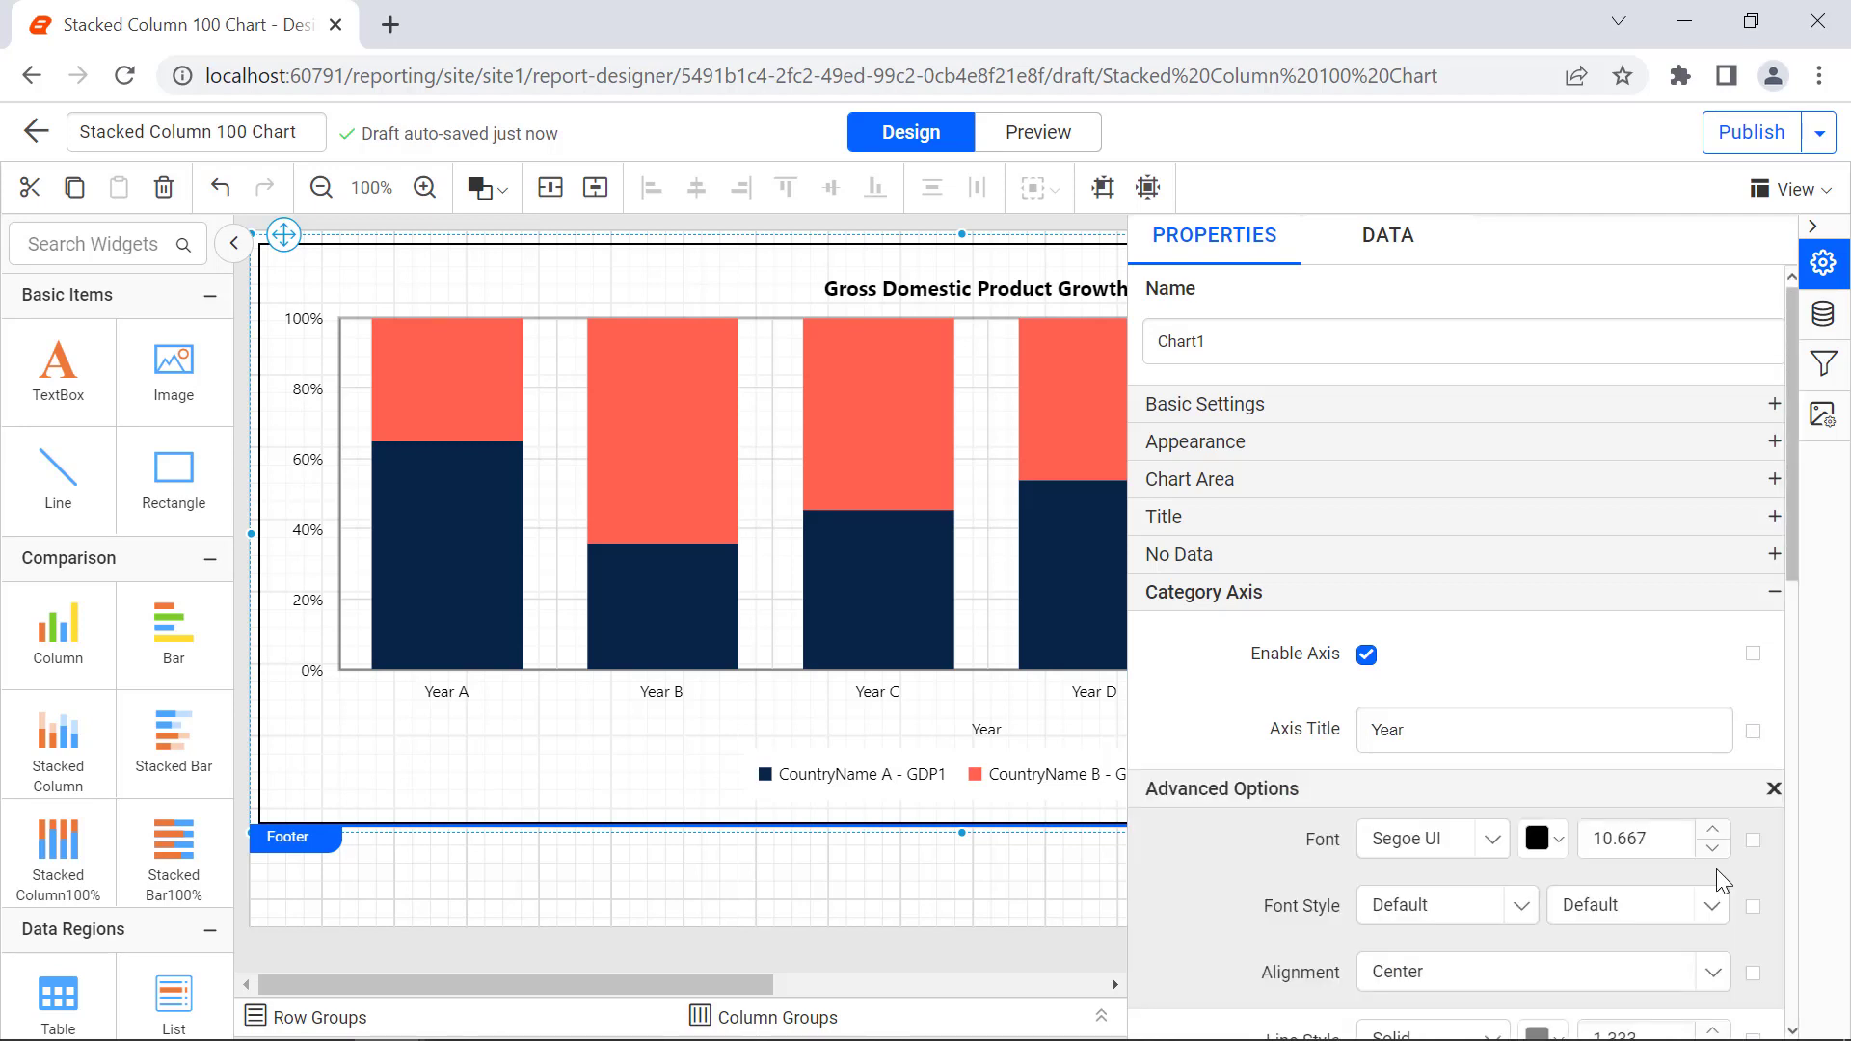
{"action": "double_click", "coordinate": [1673, 837]}
{"action": "type", "text": "13"}
{"action": "left_click", "coordinate": [1685, 879]}
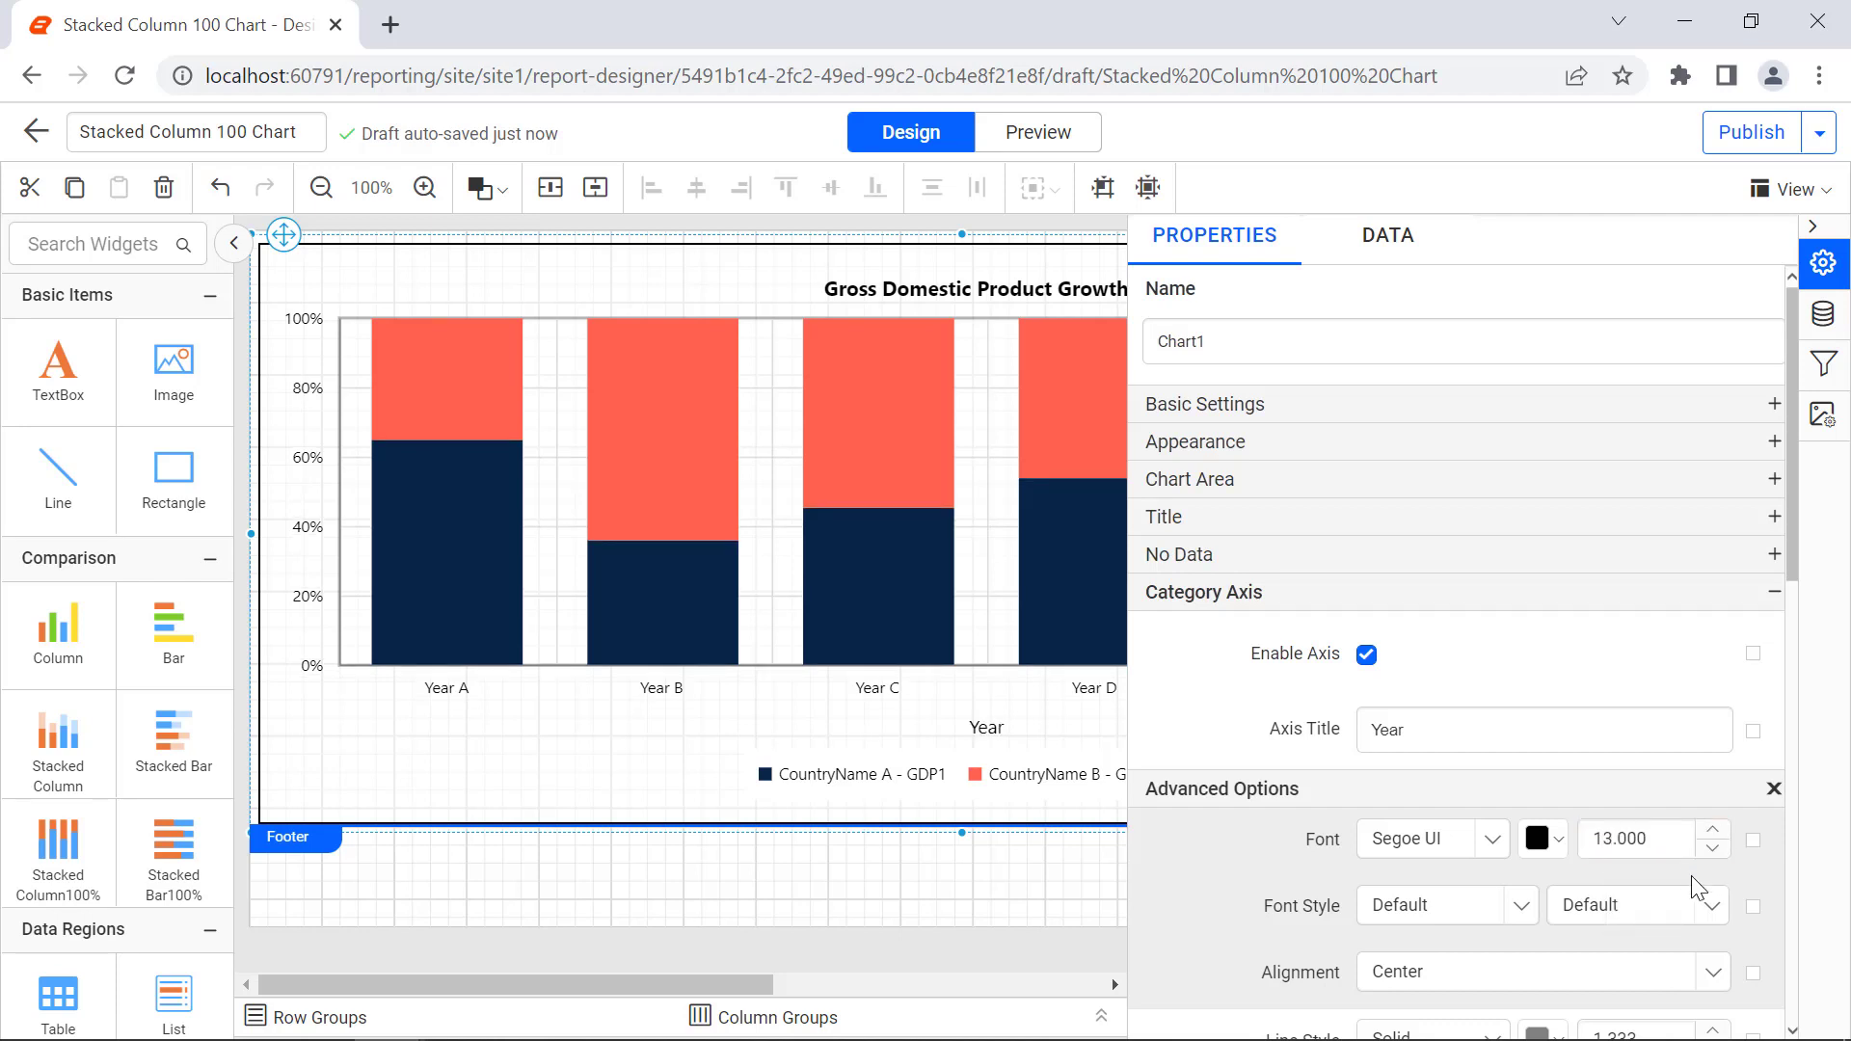
{"action": "left_click", "coordinate": [1704, 902]}
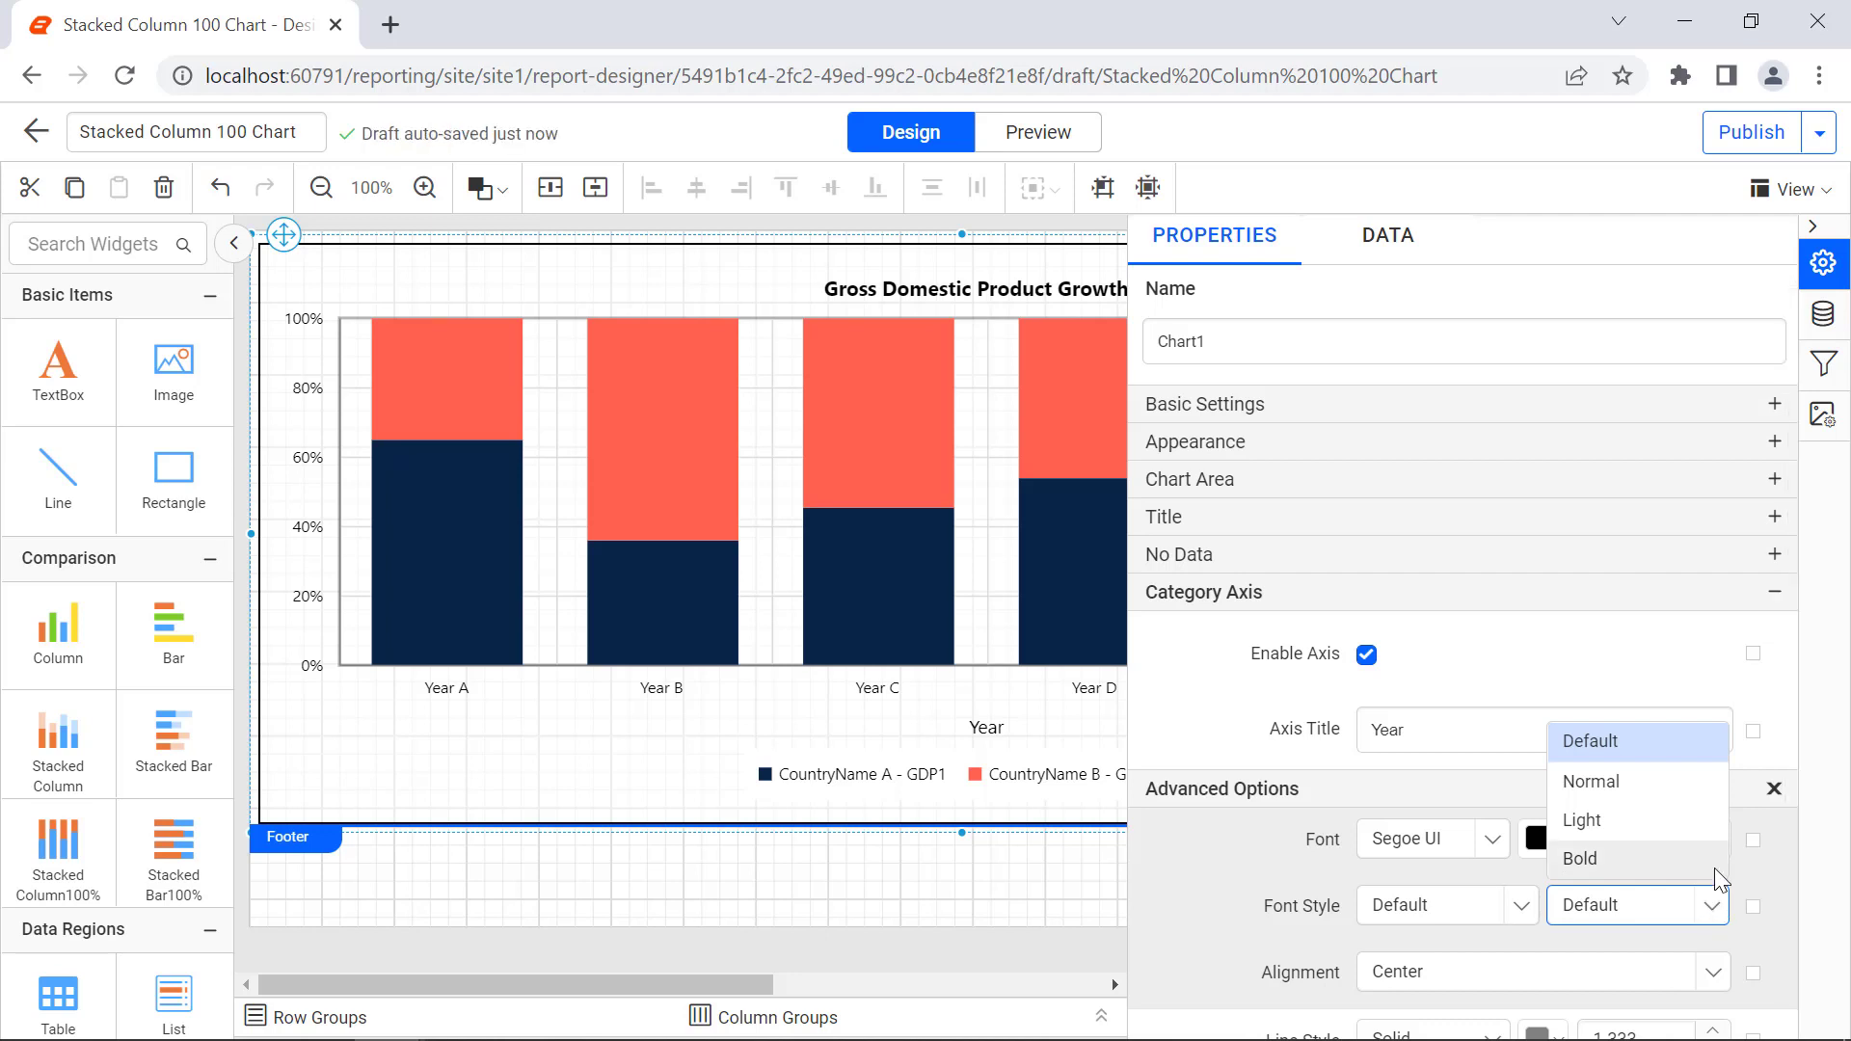
{"action": "left_click", "coordinate": [1716, 868]}
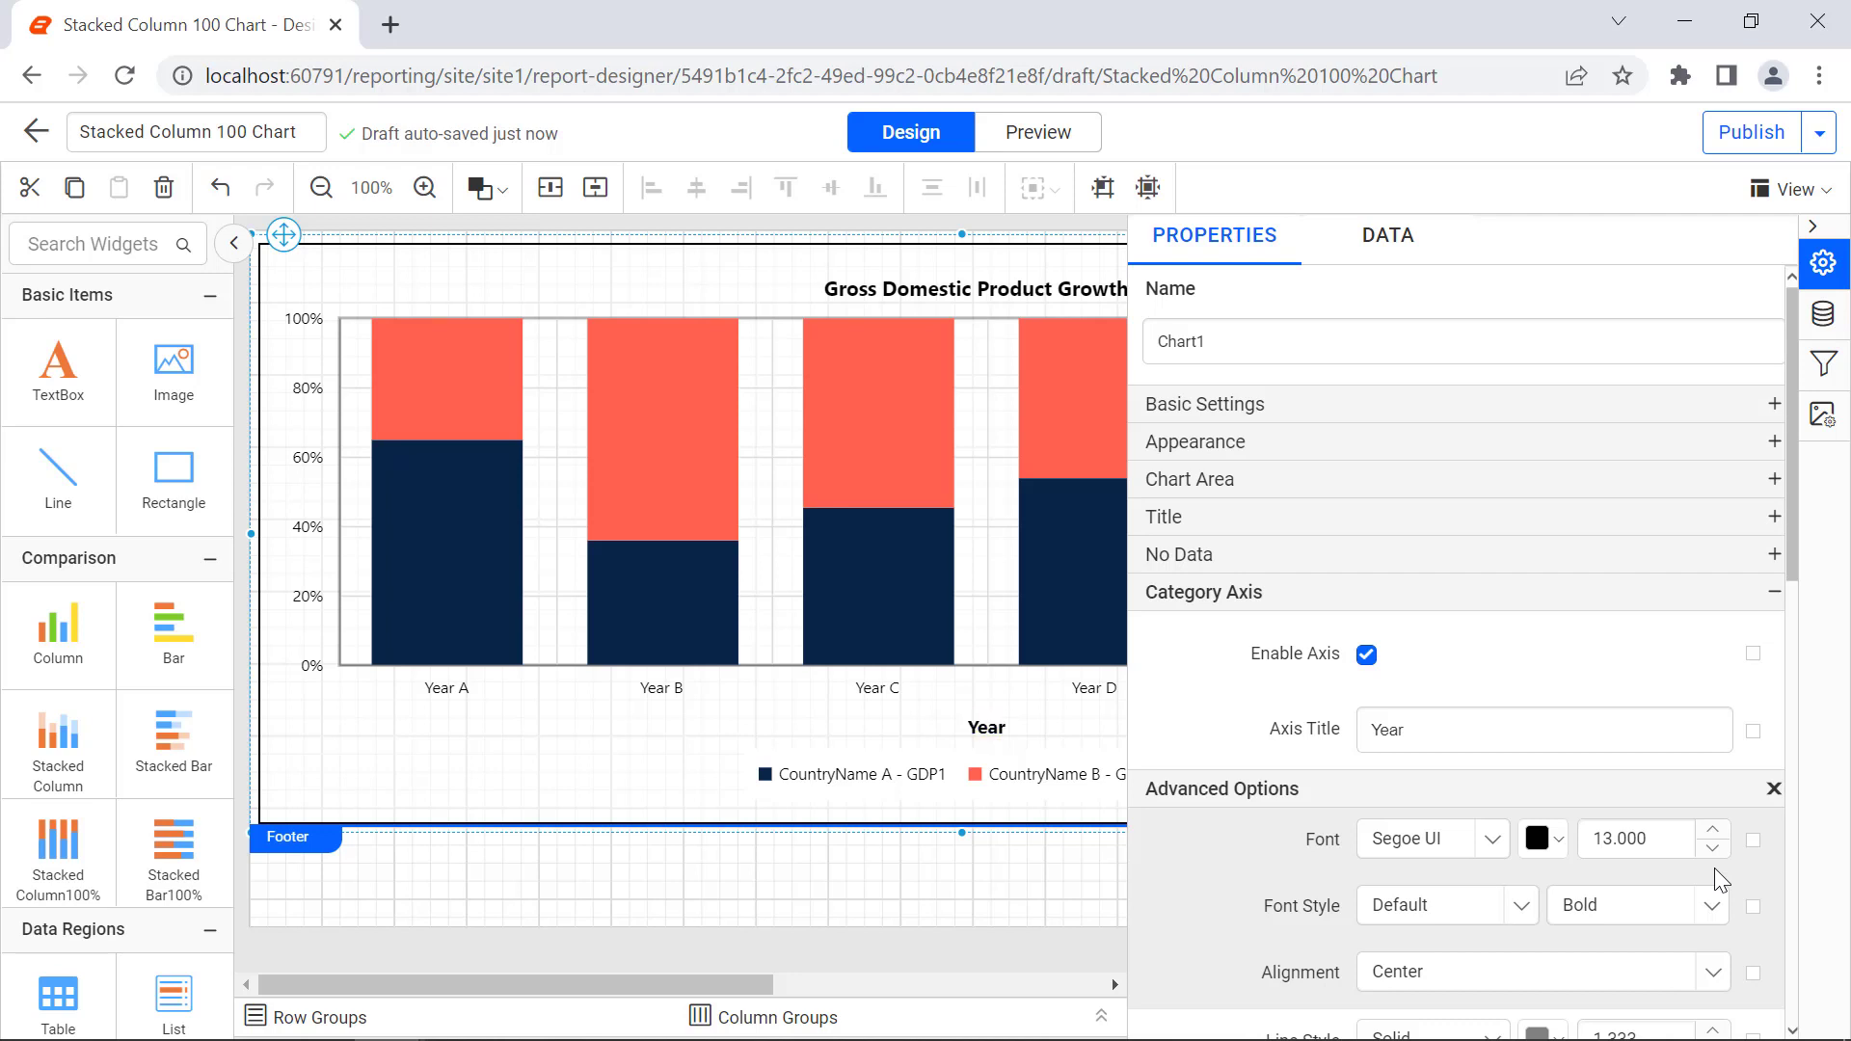
{"action": "left_click", "coordinate": [1773, 789]}
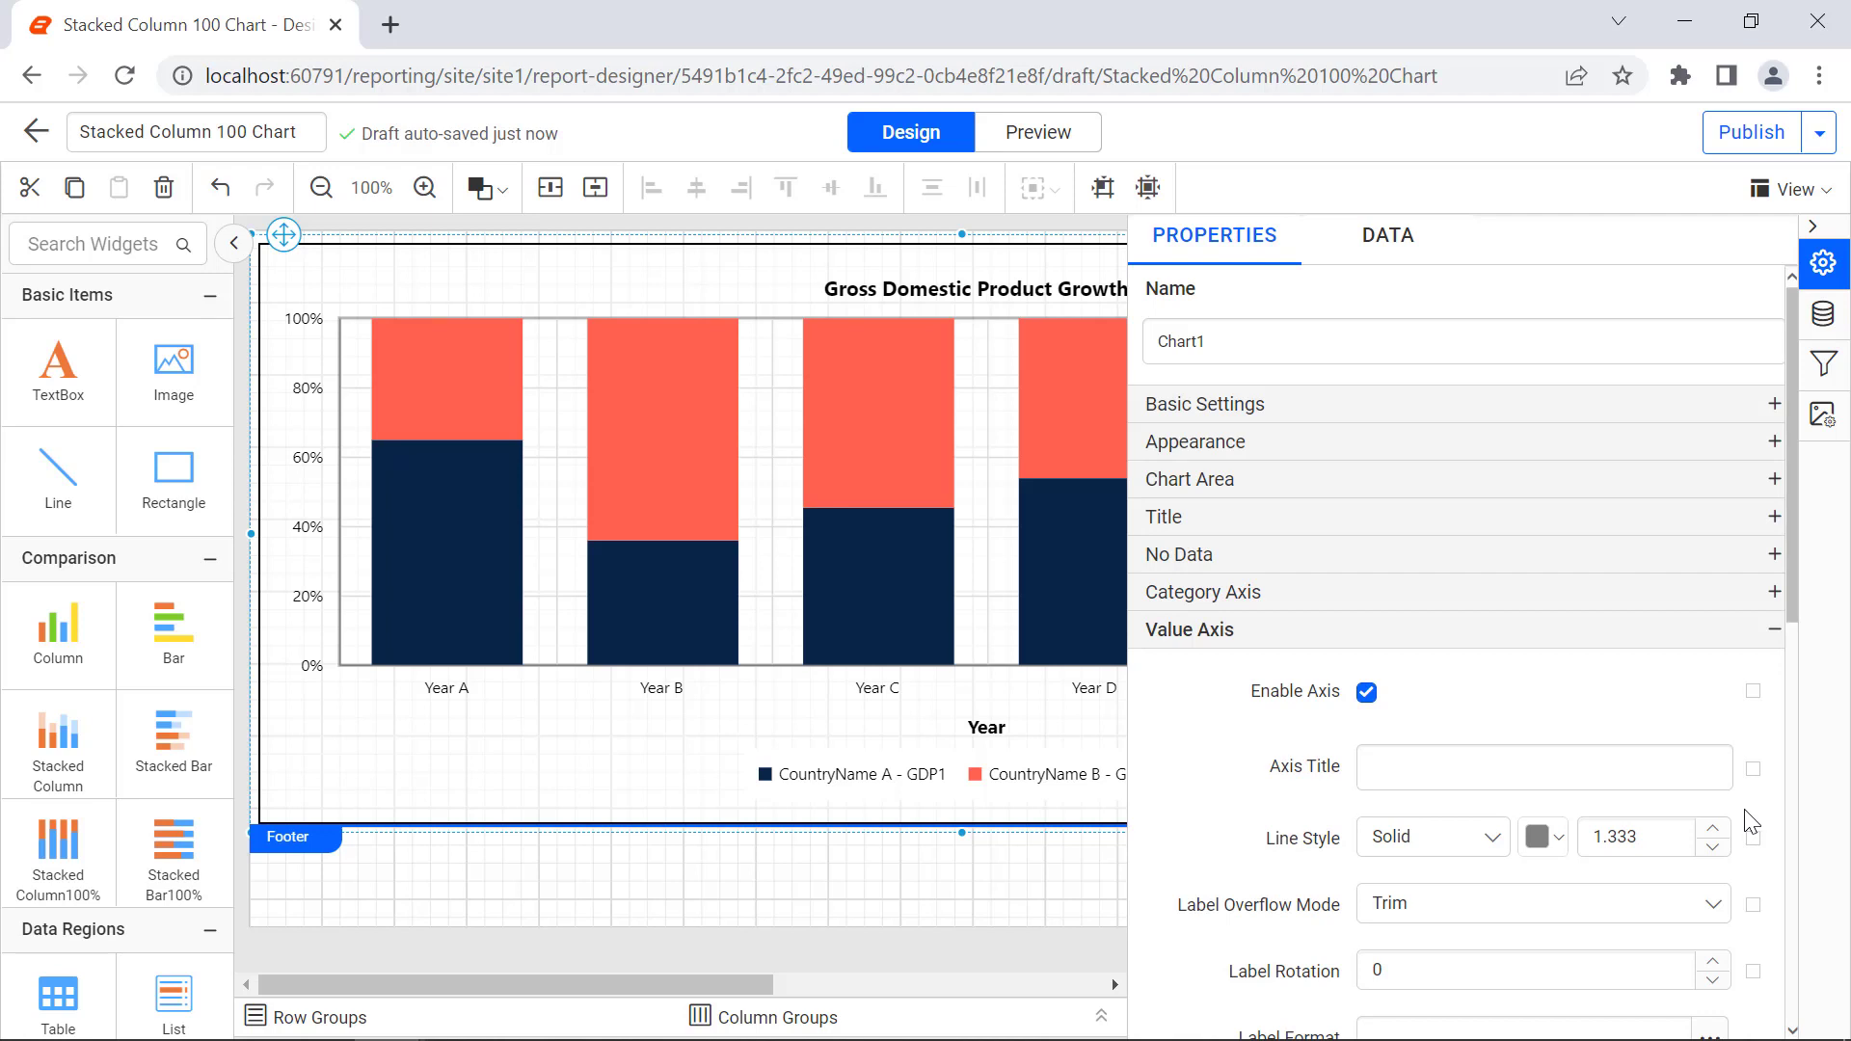
Set the value axis title to "GDP (%) Per Annum"
{"action": "left_click", "coordinate": [1672, 785]}
{"action": "type", "text": "GDP ()%"}
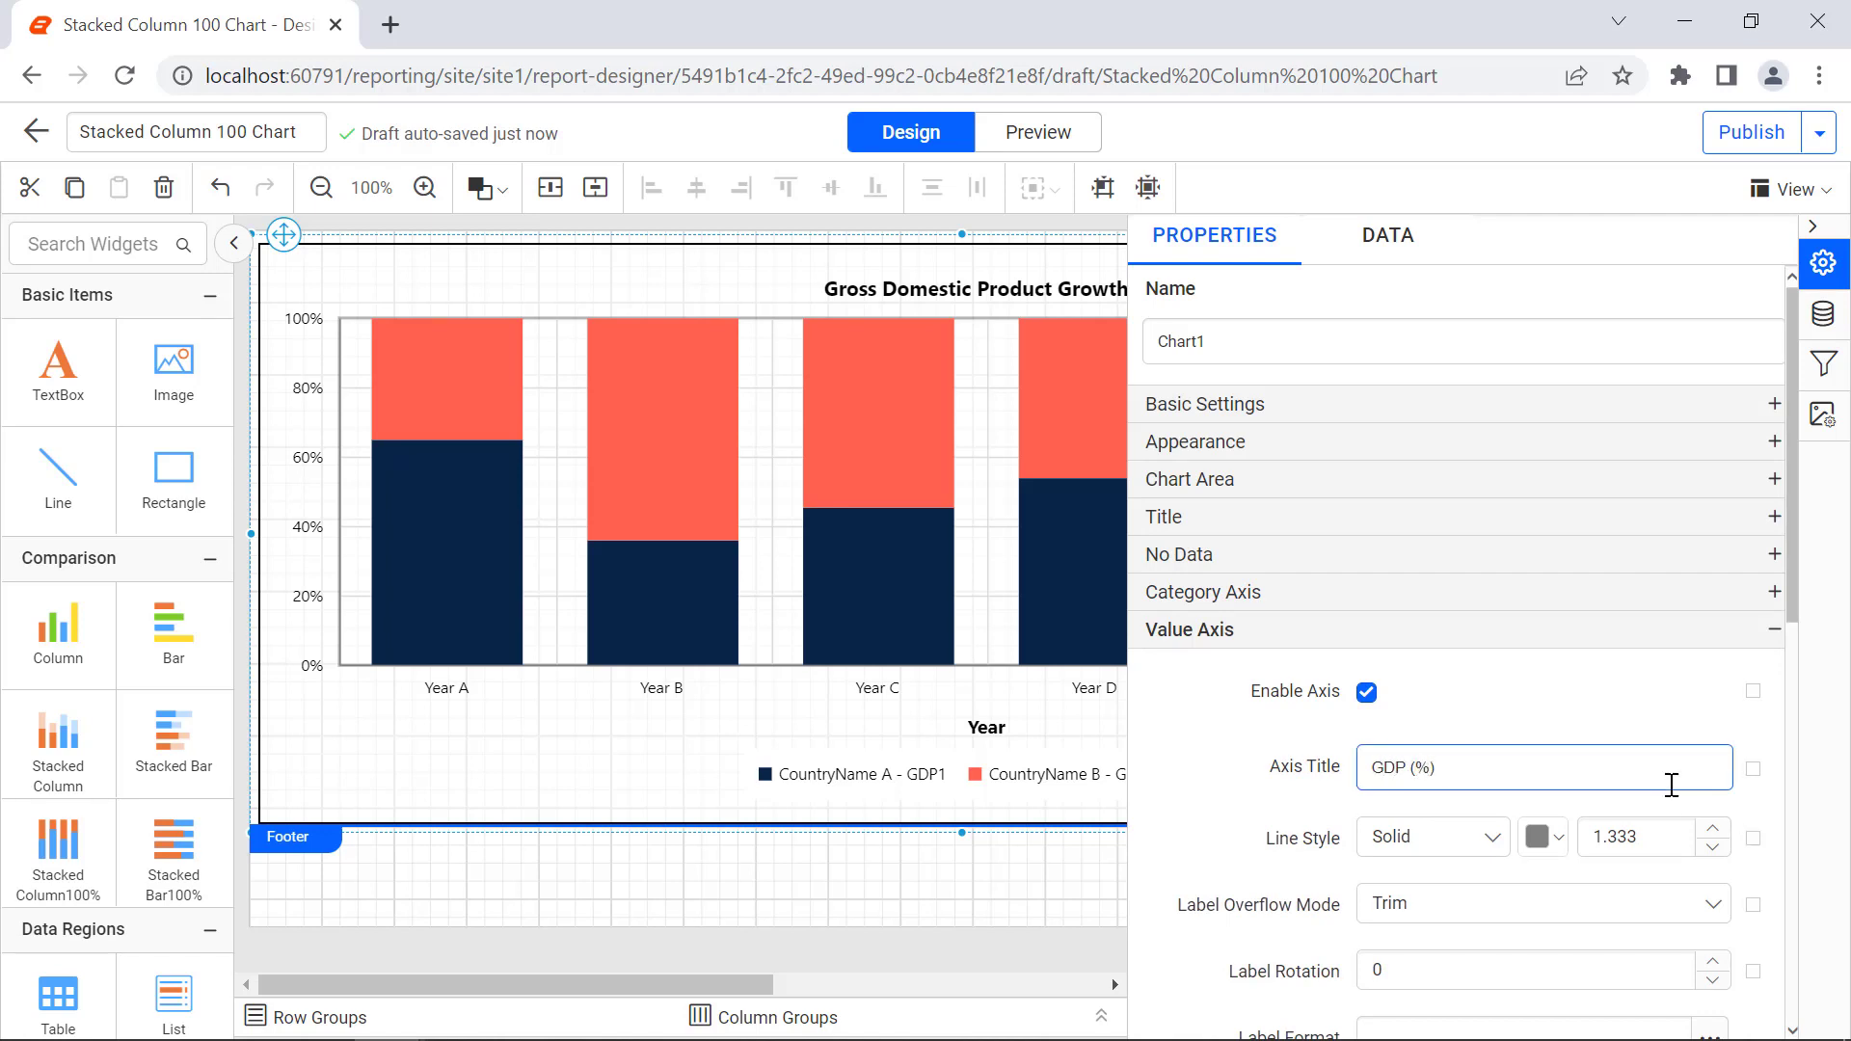
{"action": "key", "text": "End"}
{"action": "type", "text": "Per Annu"}
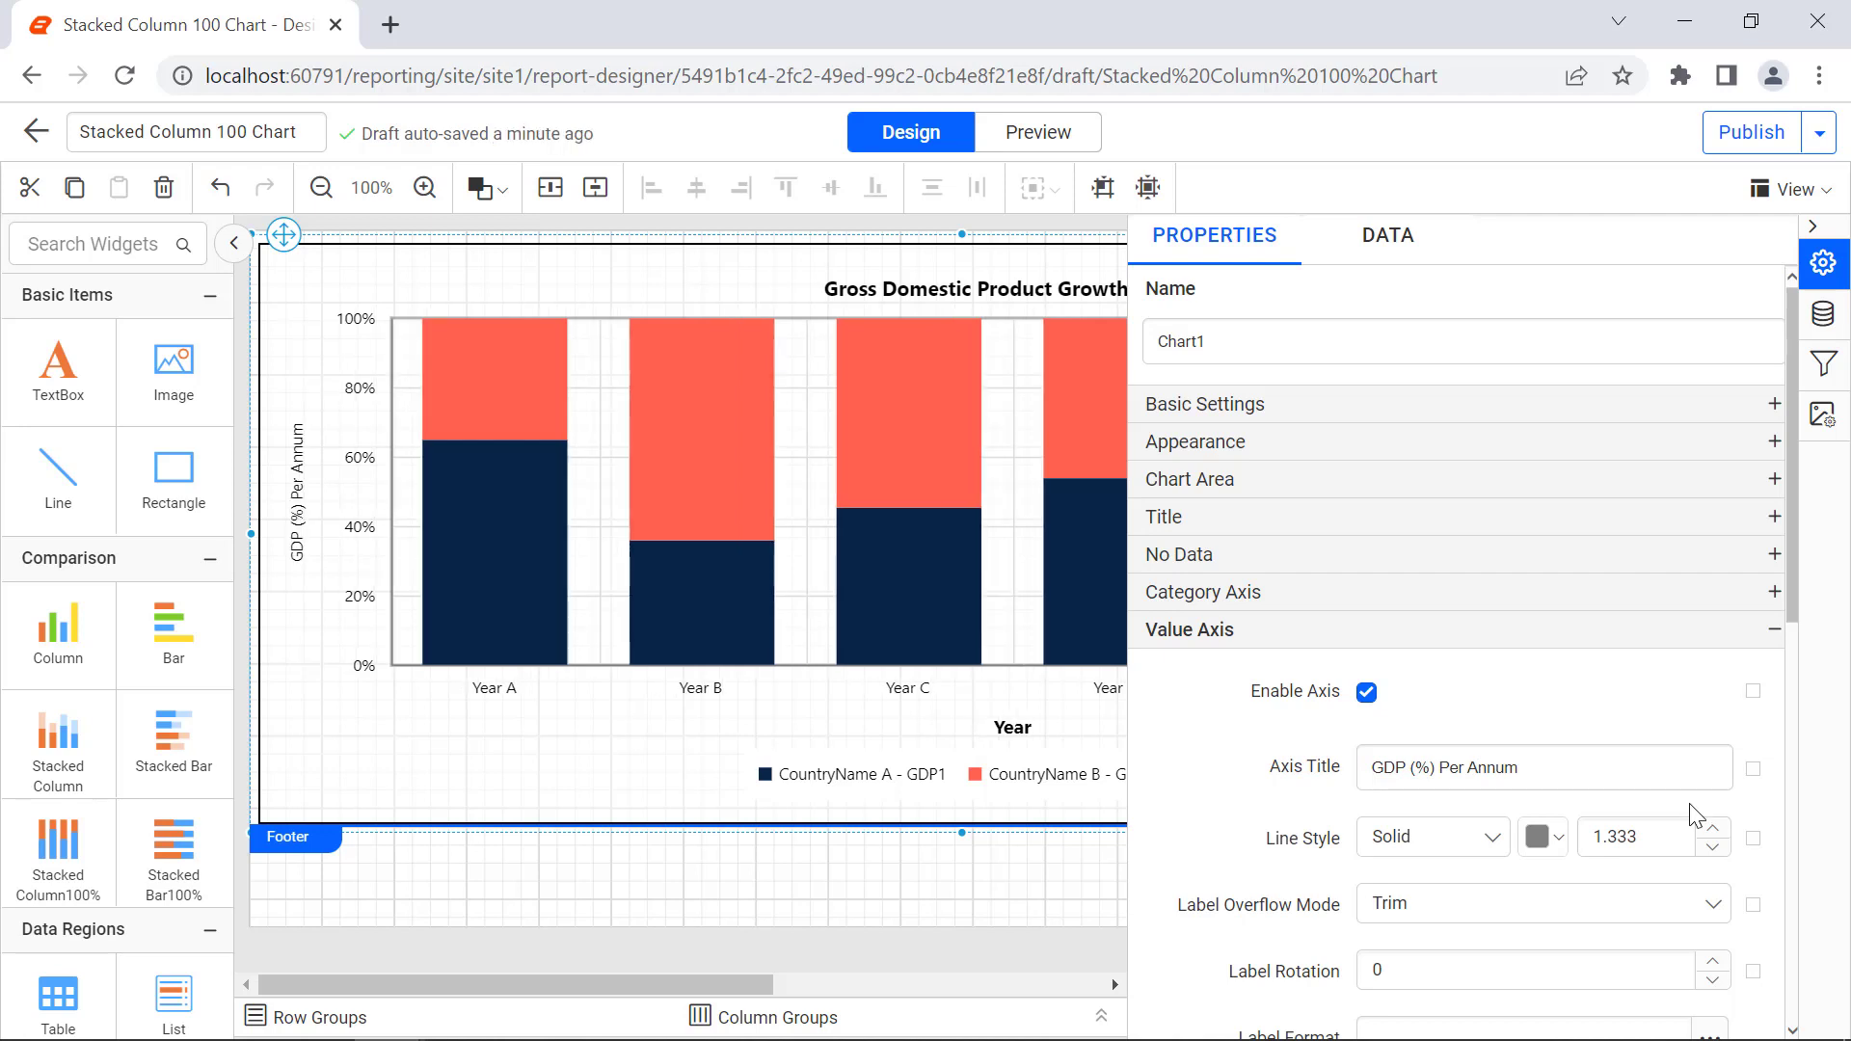
Format the value axis title in bold with a font size of 13 in its advanced options
{"action": "left_click", "coordinate": [1752, 768]}
{"action": "left_click", "coordinate": [1652, 900]}
{"action": "double_click", "coordinate": [1663, 874]}
{"action": "type", "text": "13"}
{"action": "left_click", "coordinate": [1665, 907]}
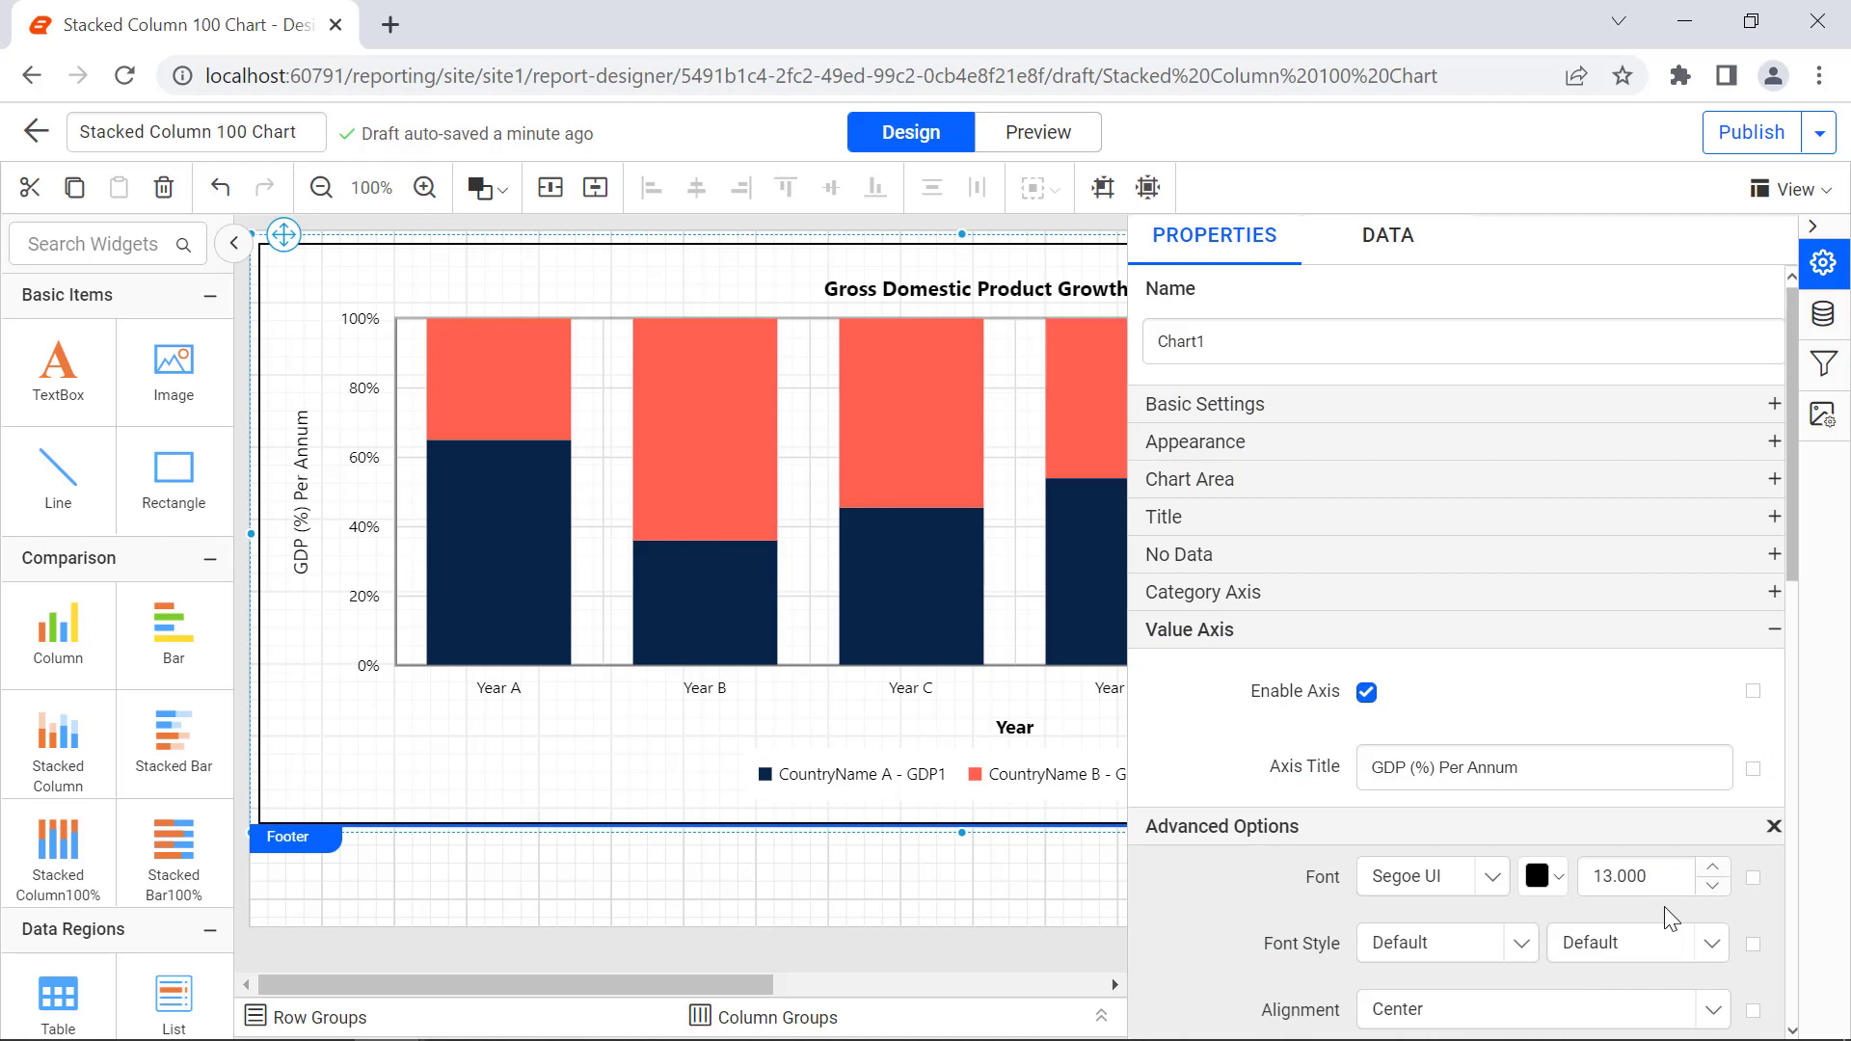
{"action": "left_click", "coordinate": [1638, 942]}
{"action": "left_click", "coordinate": [1680, 897]}
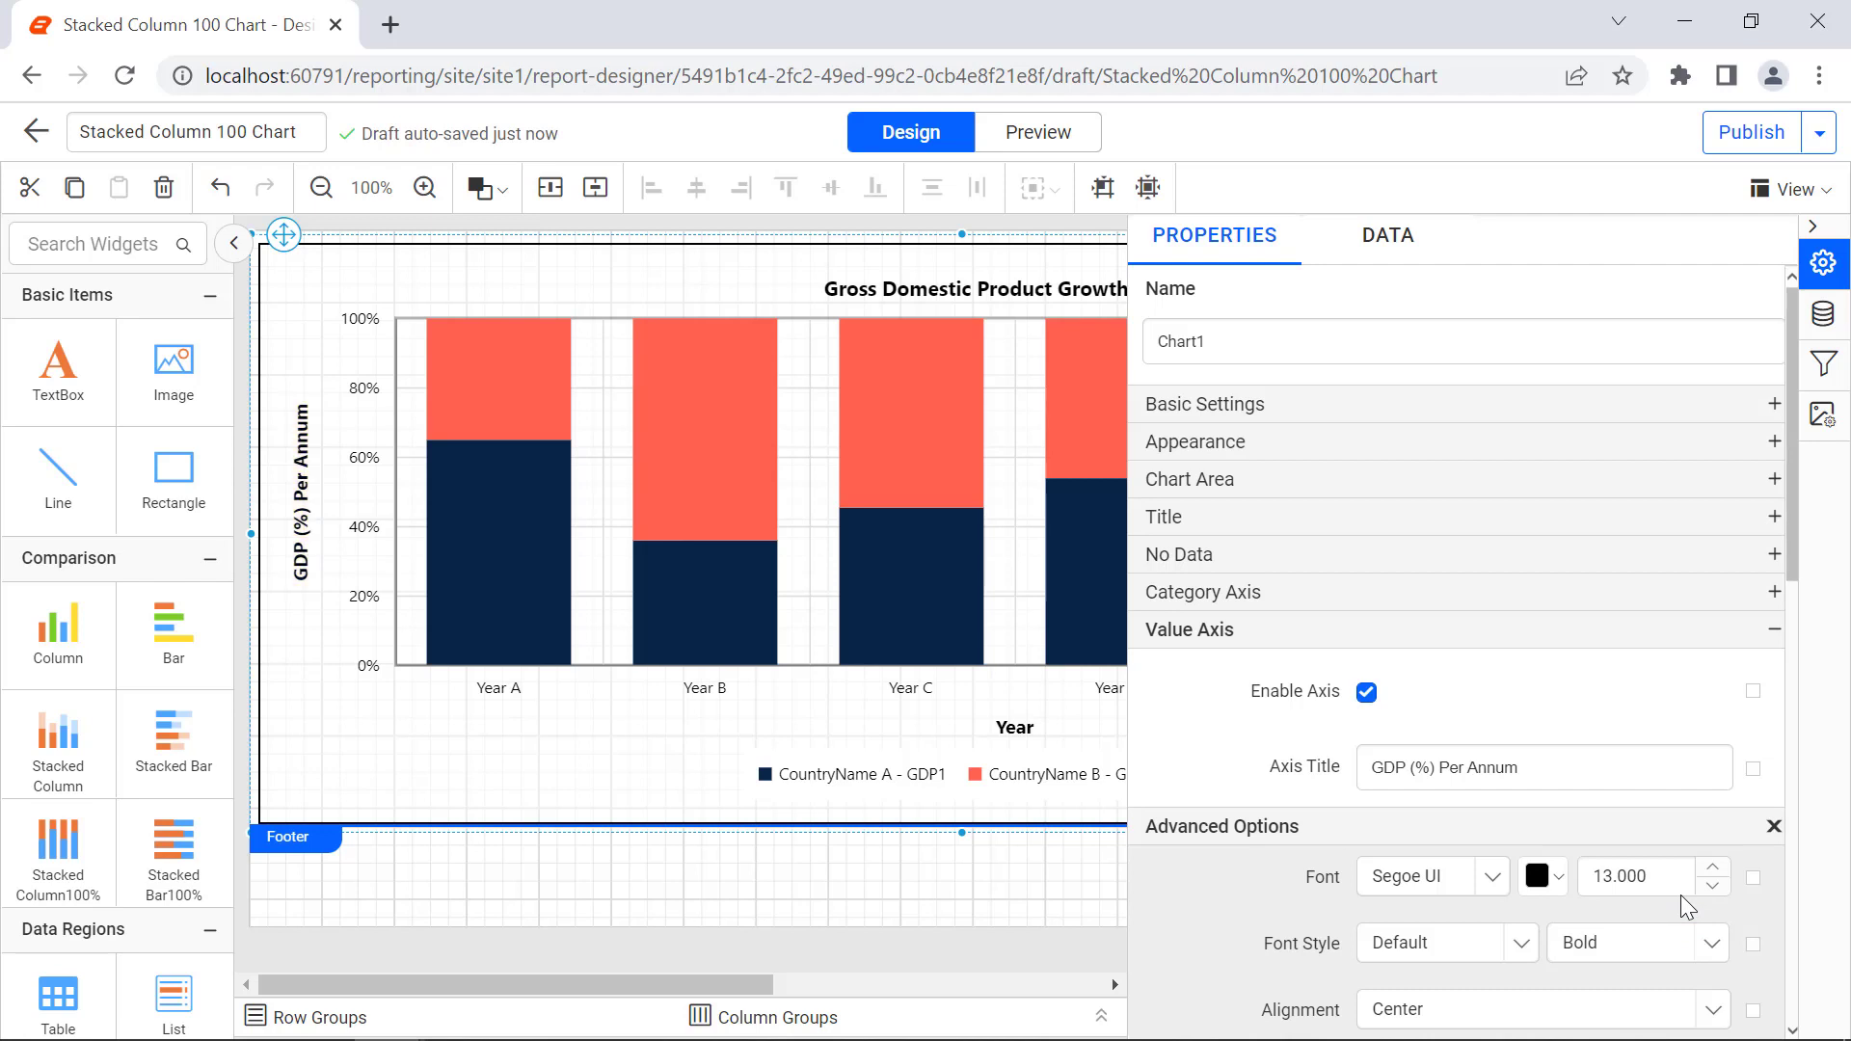
{"action": "left_click", "coordinate": [1771, 828]}
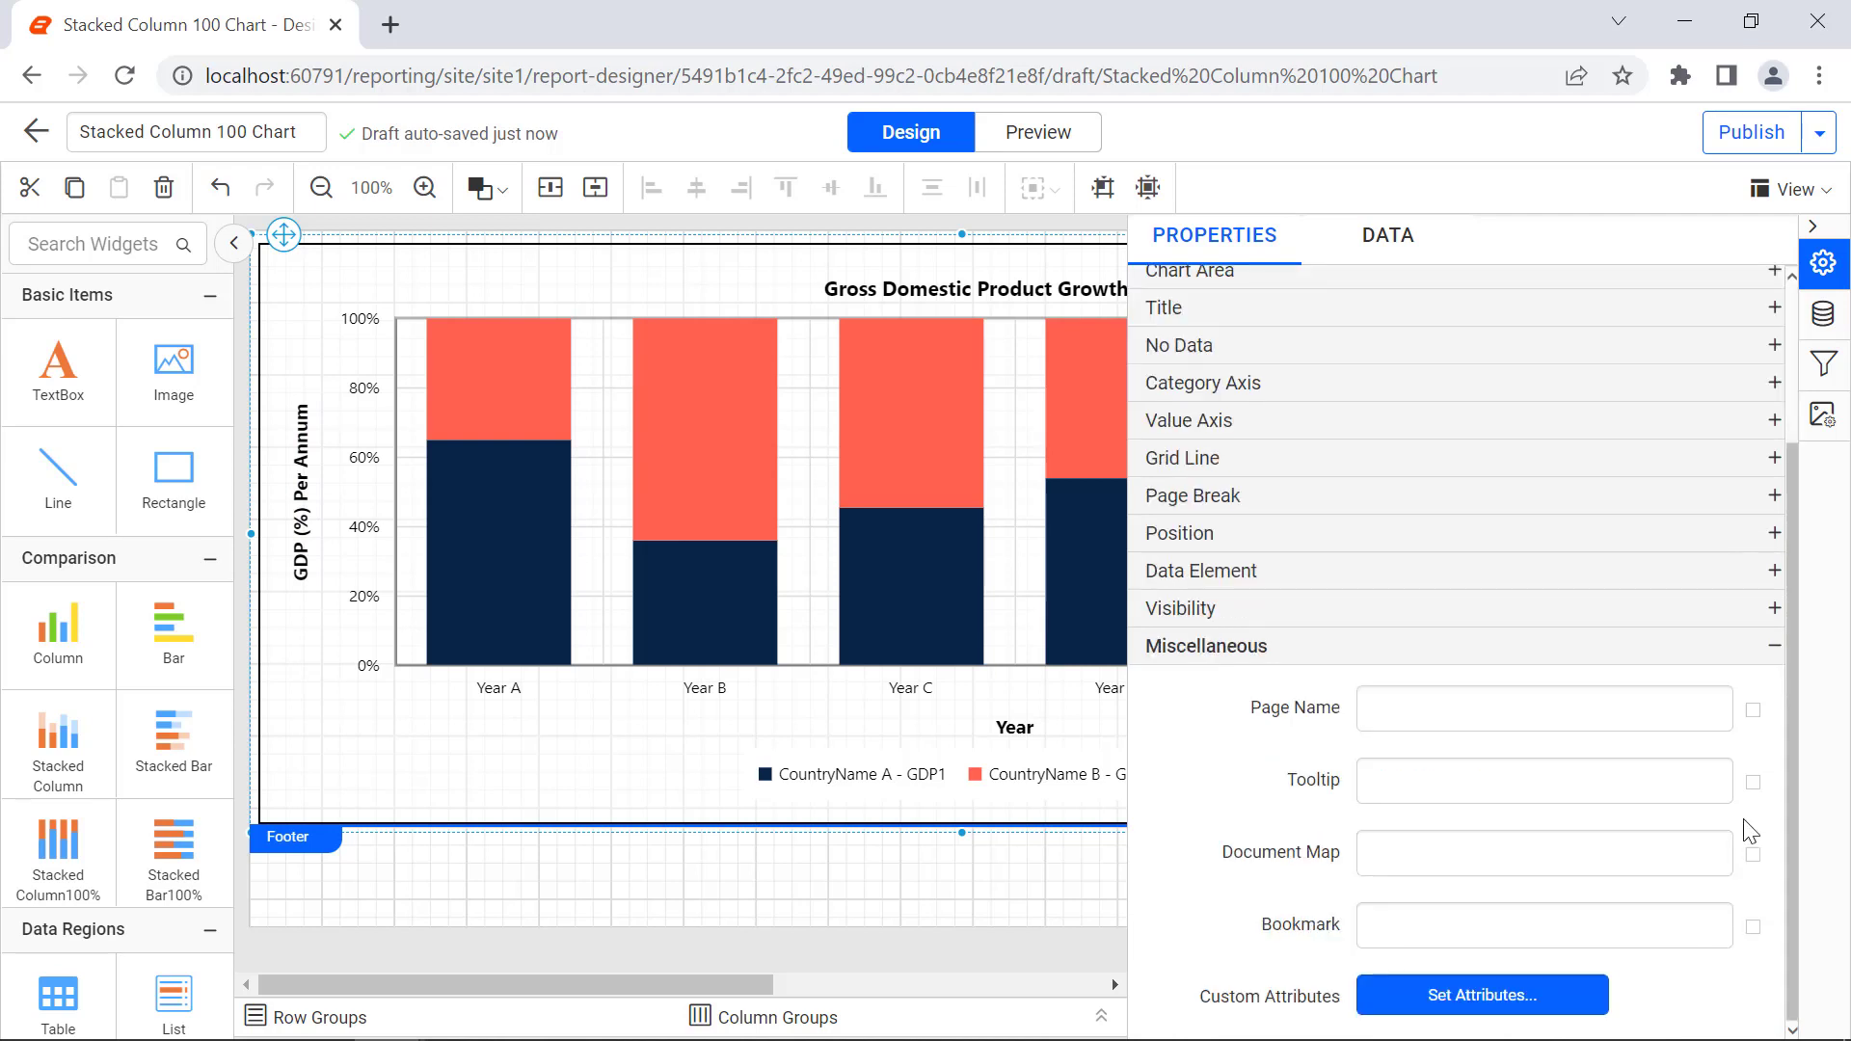
Set the chart's tooltip to "Gross Domestic Product Growth Chart" and preview the report
{"action": "left_click", "coordinate": [1681, 793]}
{"action": "type", "text": "Gross Domestic Product"}
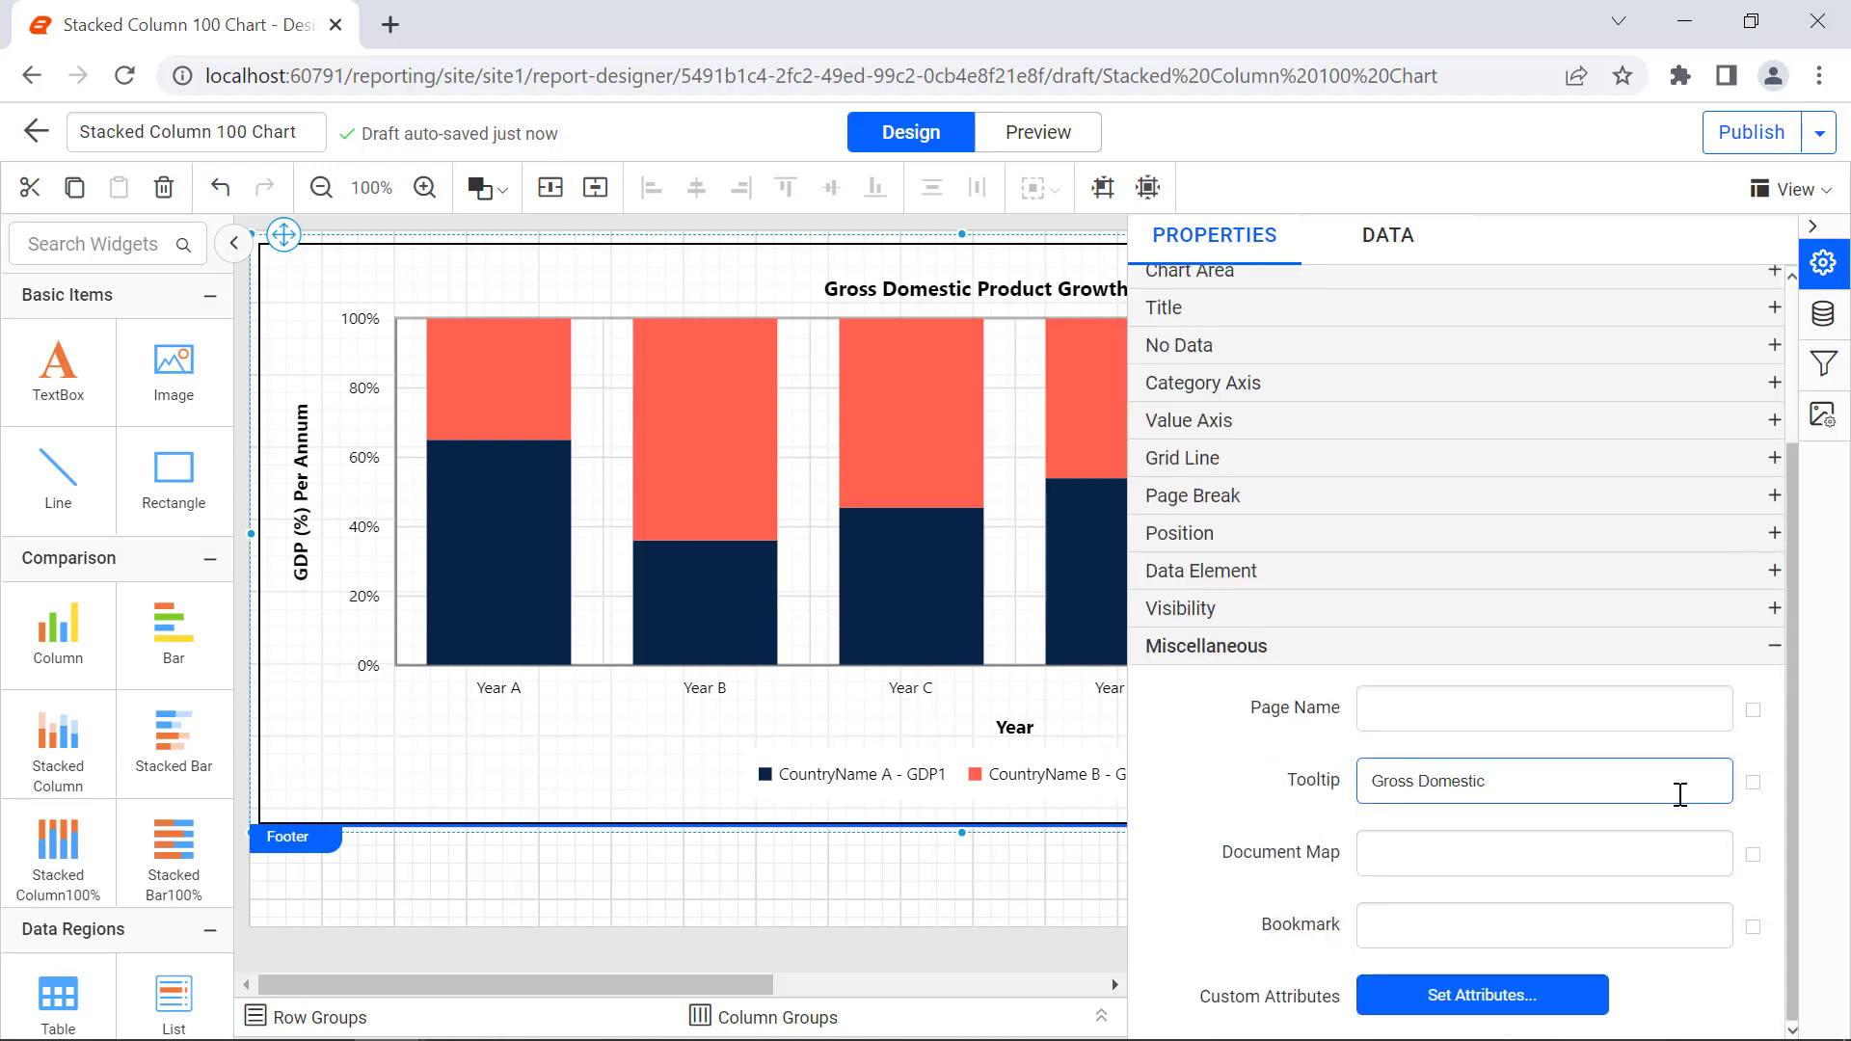
{"action": "type", "text": " Growth Chart"}
{"action": "left_click", "coordinate": [1698, 827]}
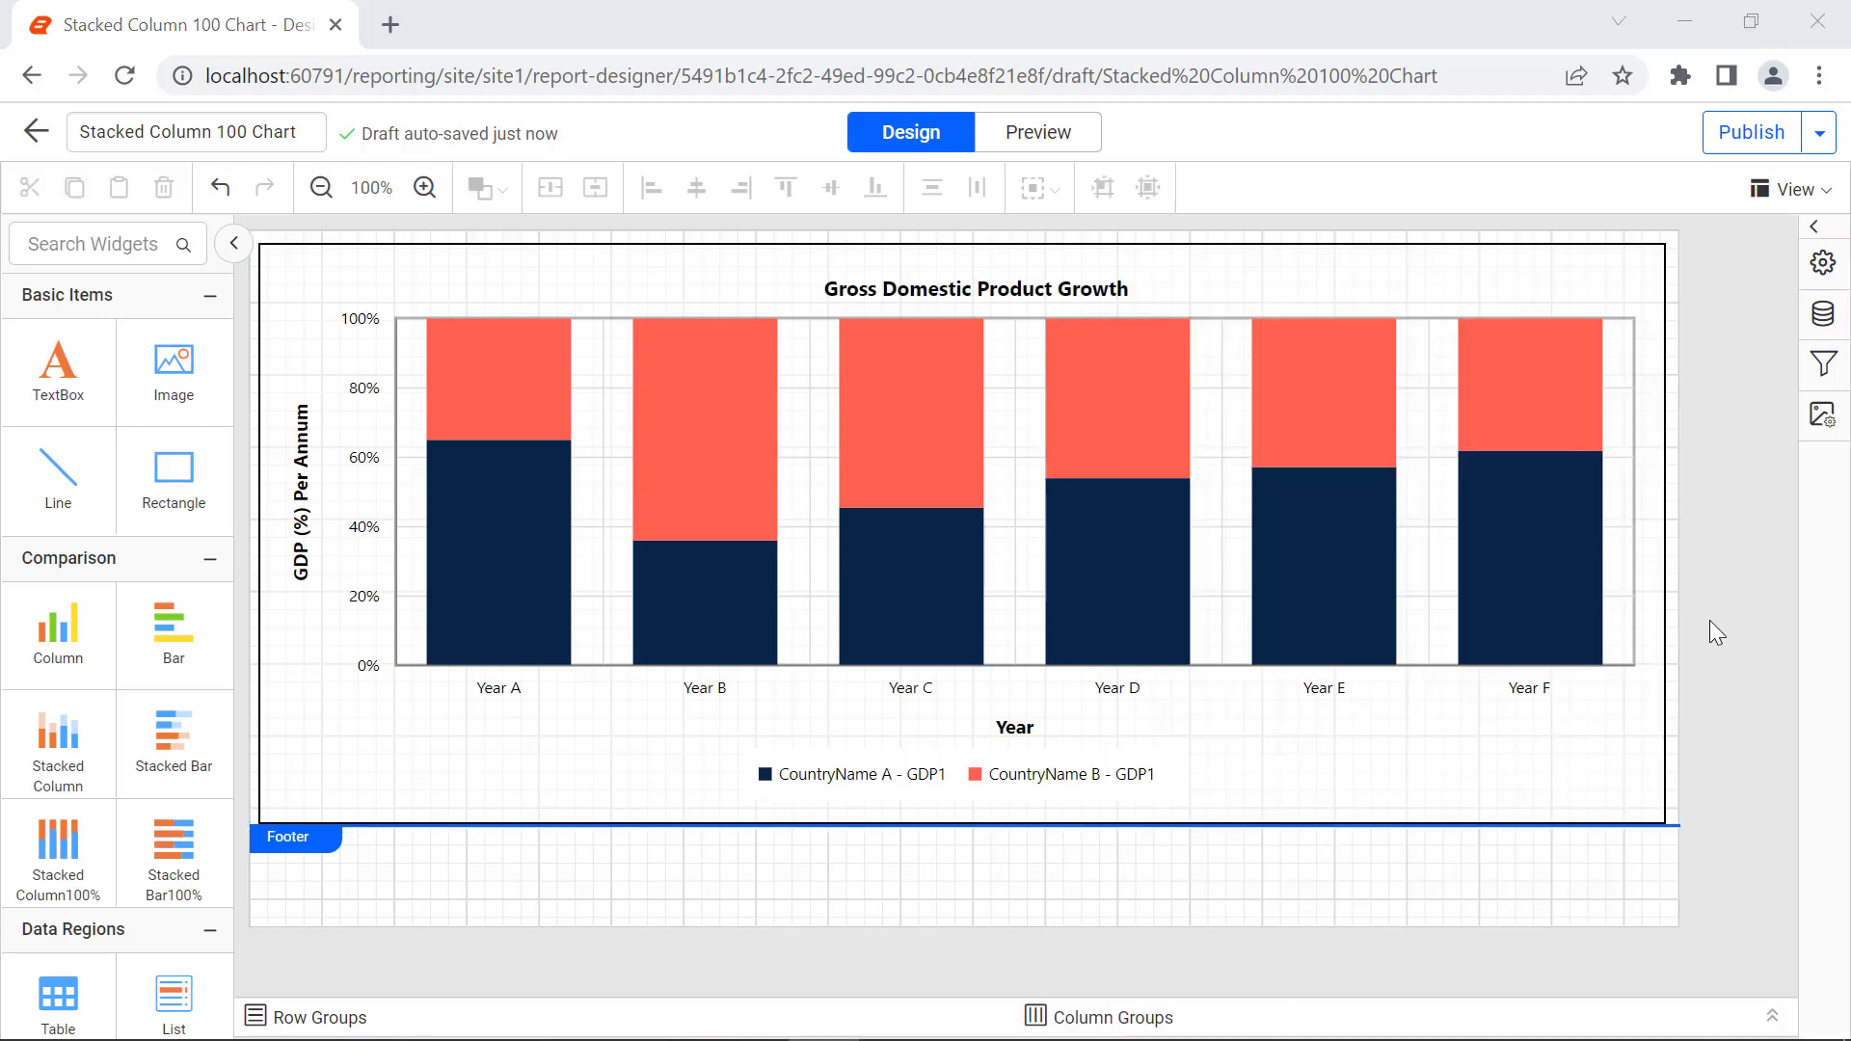
{"action": "left_click", "coordinate": [1087, 150]}
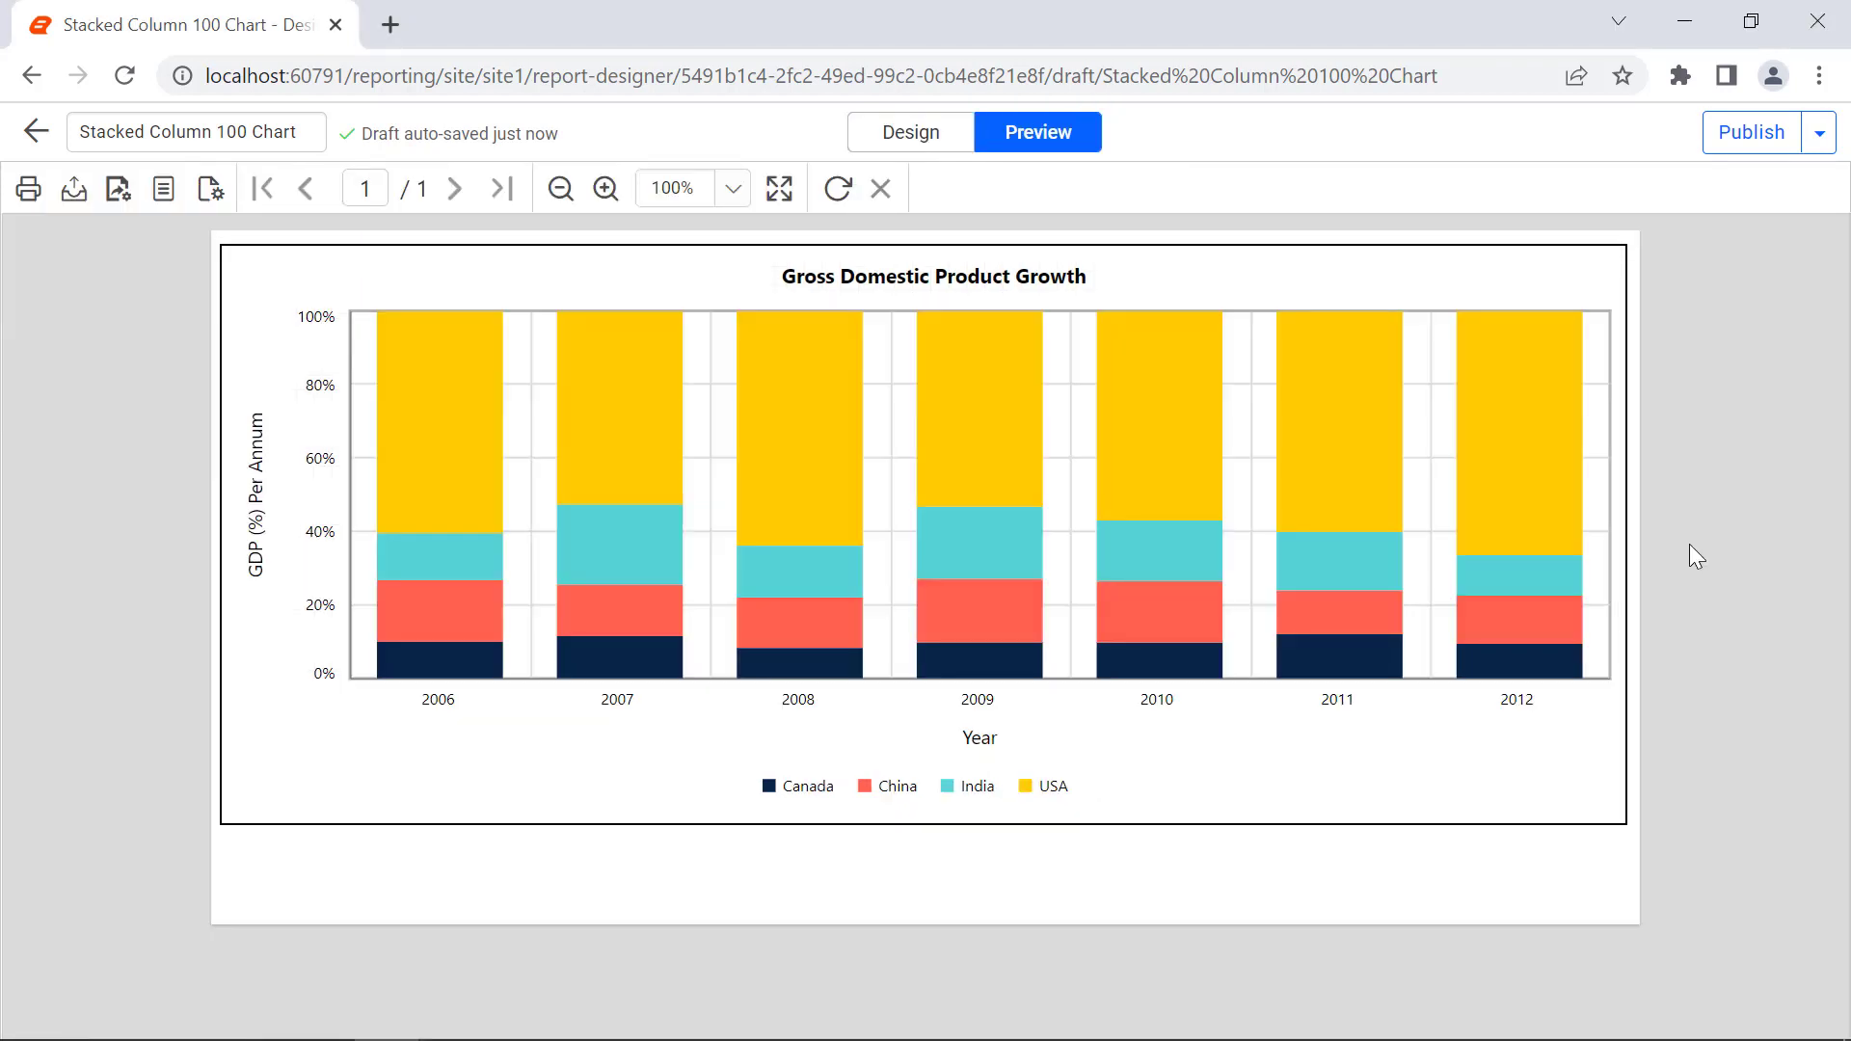